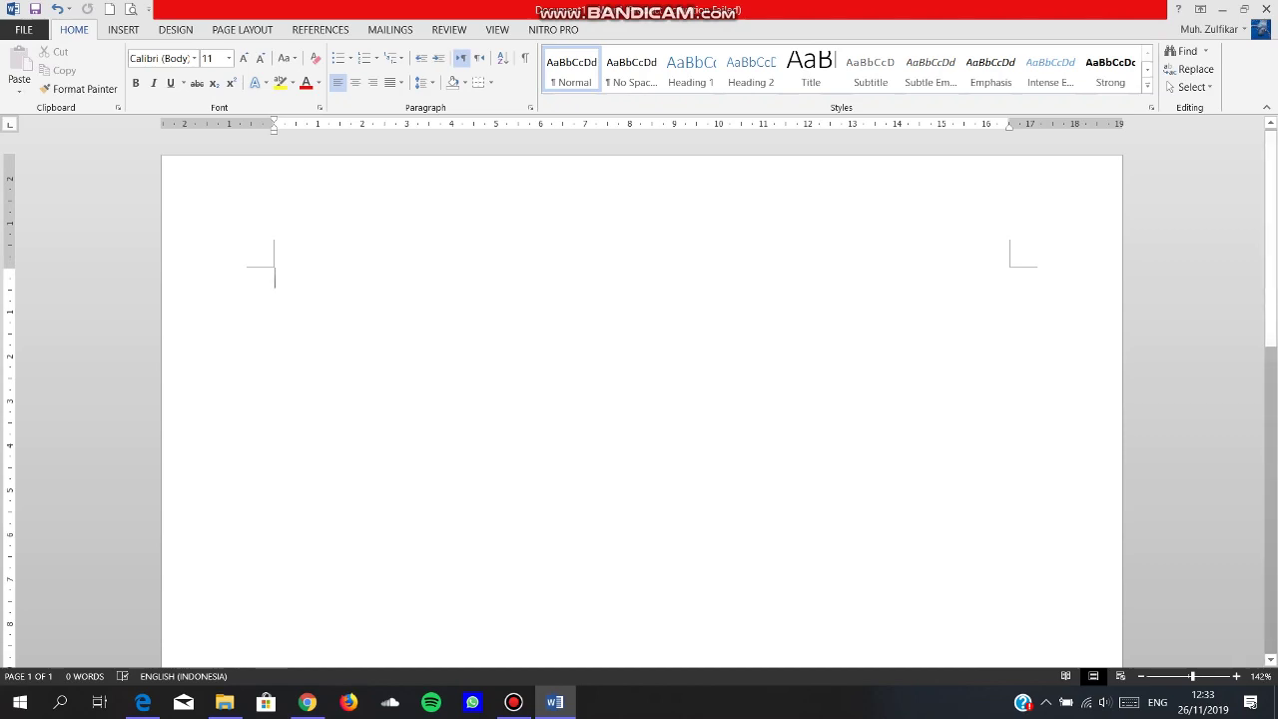
Step: Write 'Kepada Yth.' with 'Alamat' on the line below, then bring up the Mailings tools
text(Kepada Yth.)
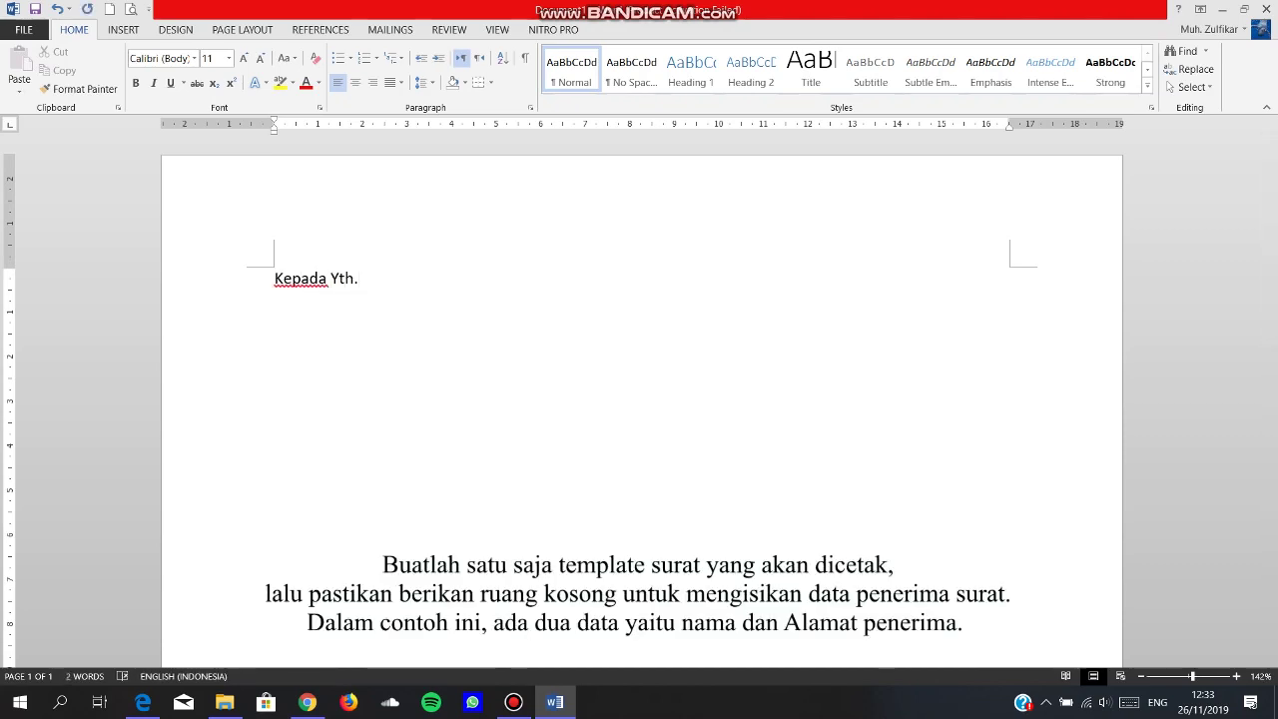
key(Return)
text(Alamat)
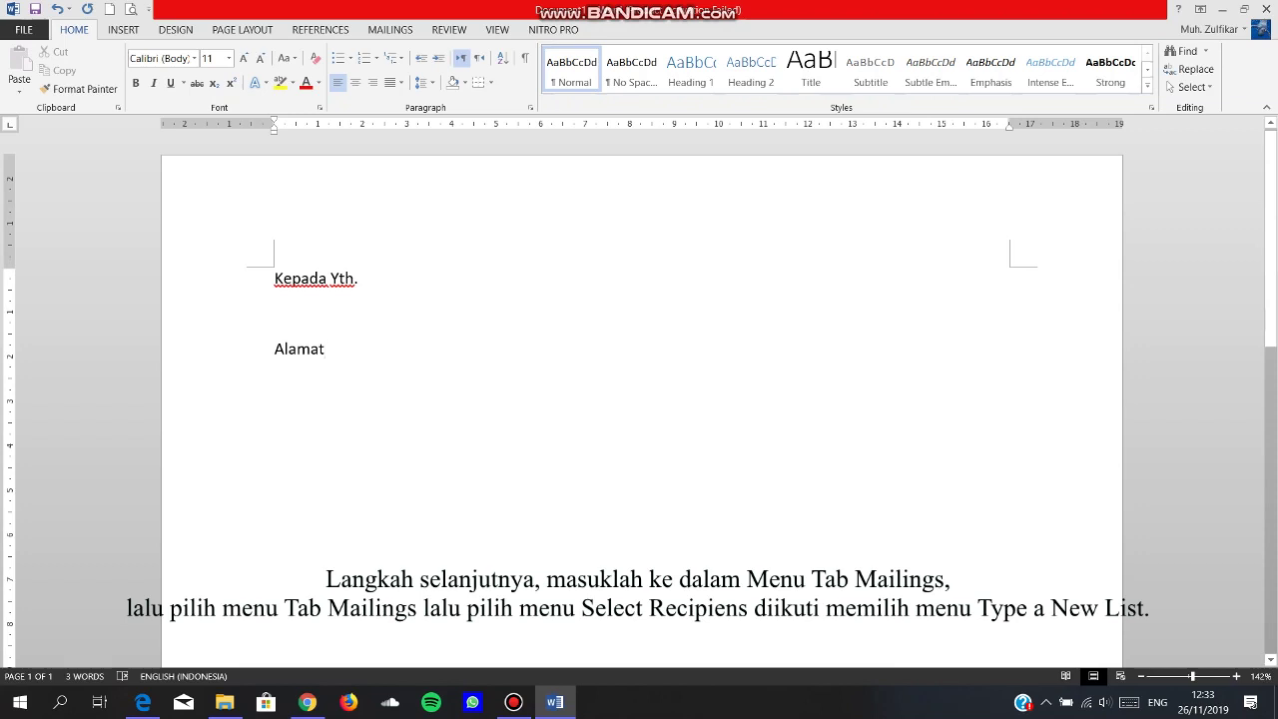
click(379, 29)
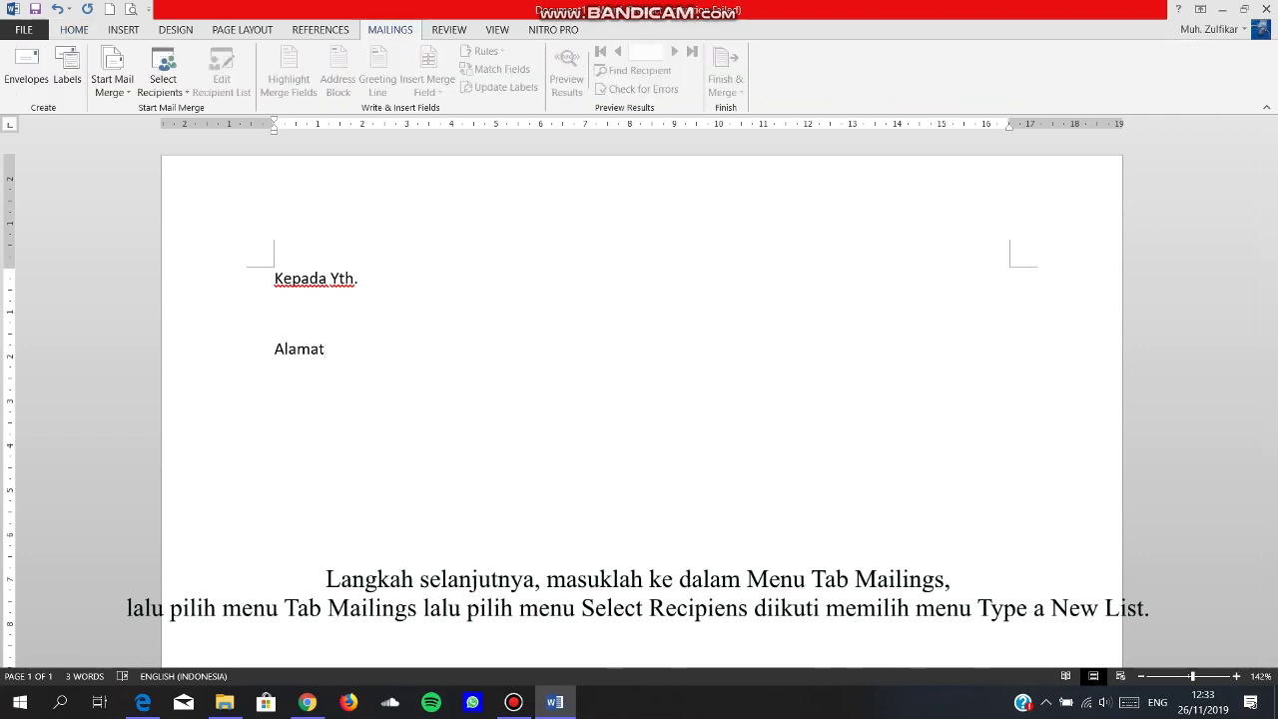
Step: Start a new recipient list with Type a New List and open its column customisation
click(163, 82)
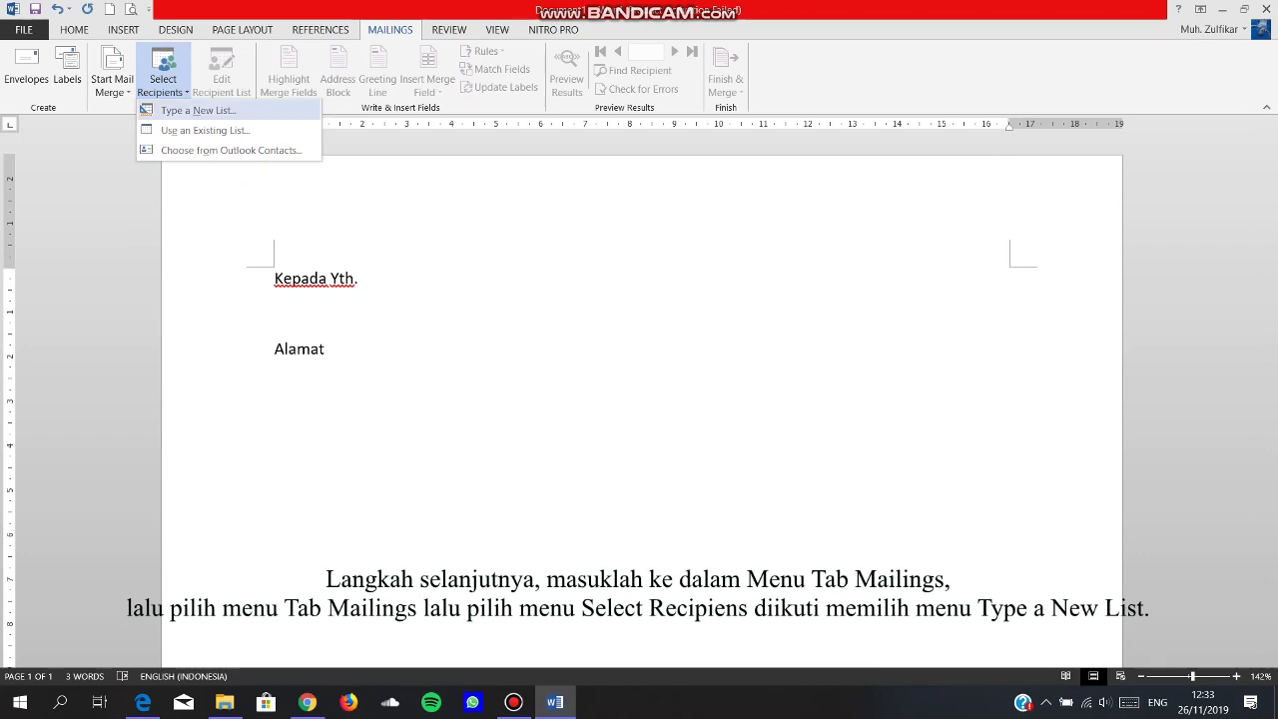
click(198, 110)
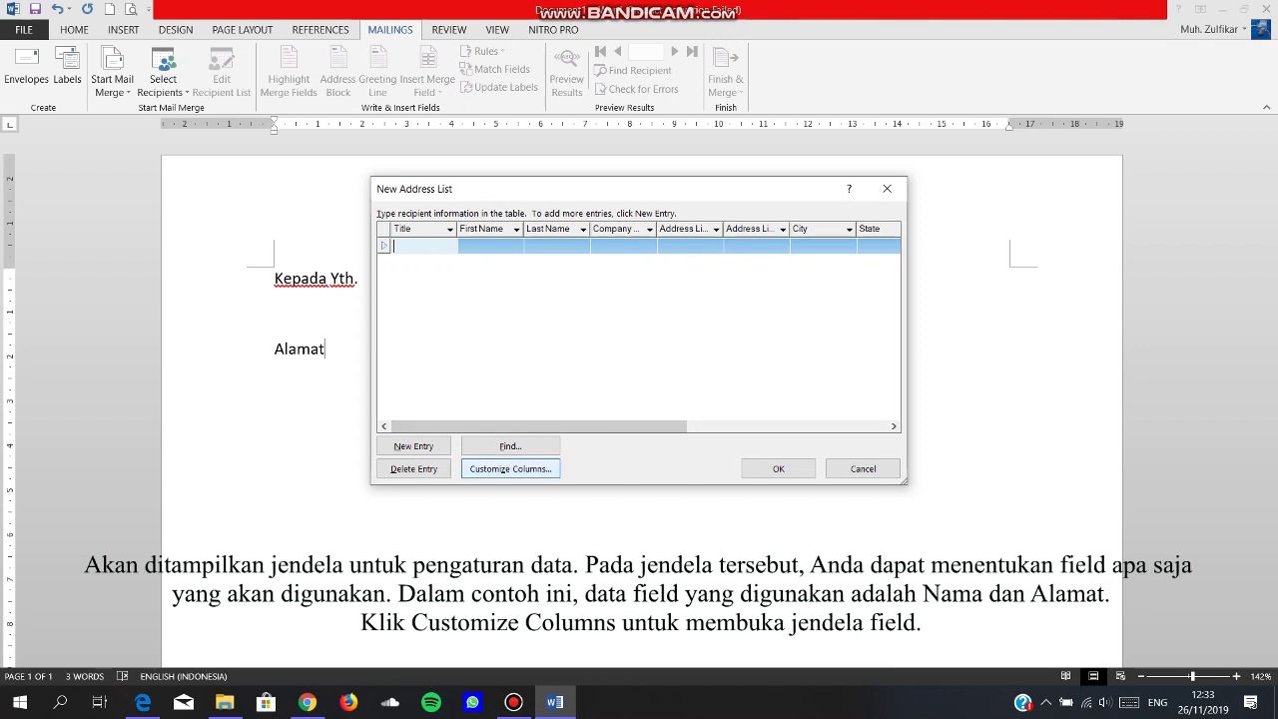
click(510, 469)
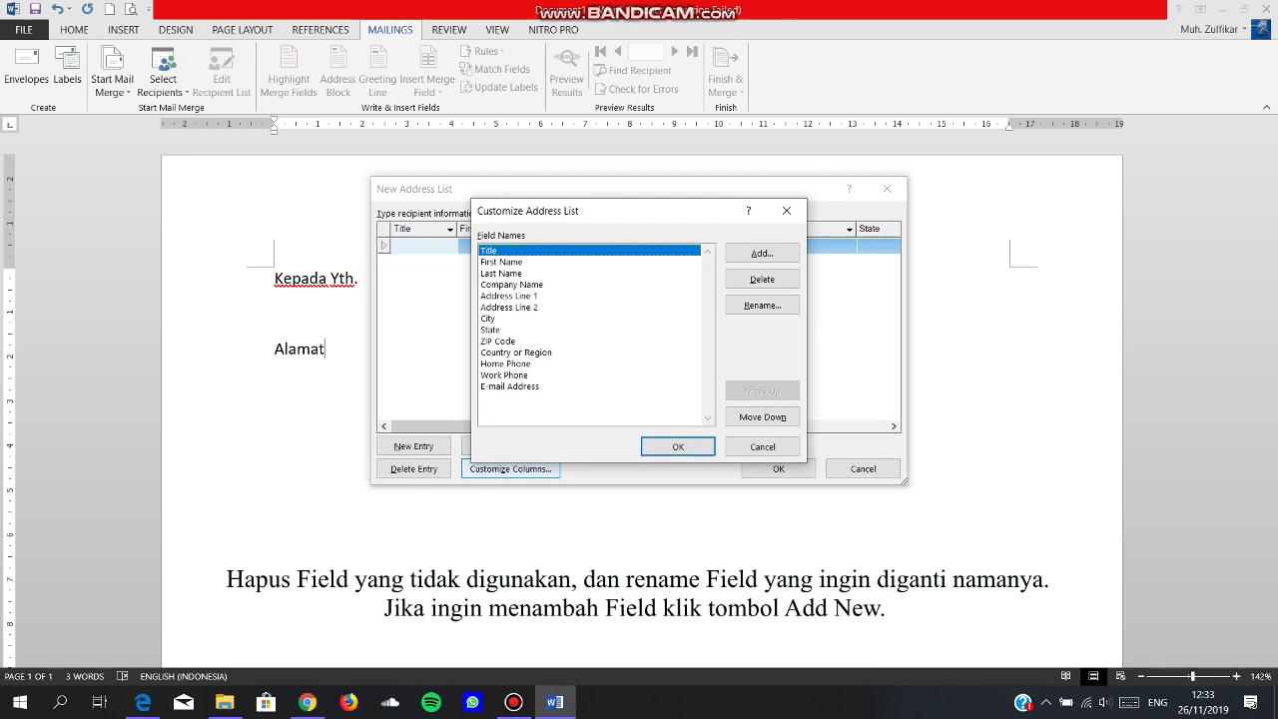
Step: Delete the E-mail Address, Work Phone and Home Phone fields from the recipient list
click(501, 272)
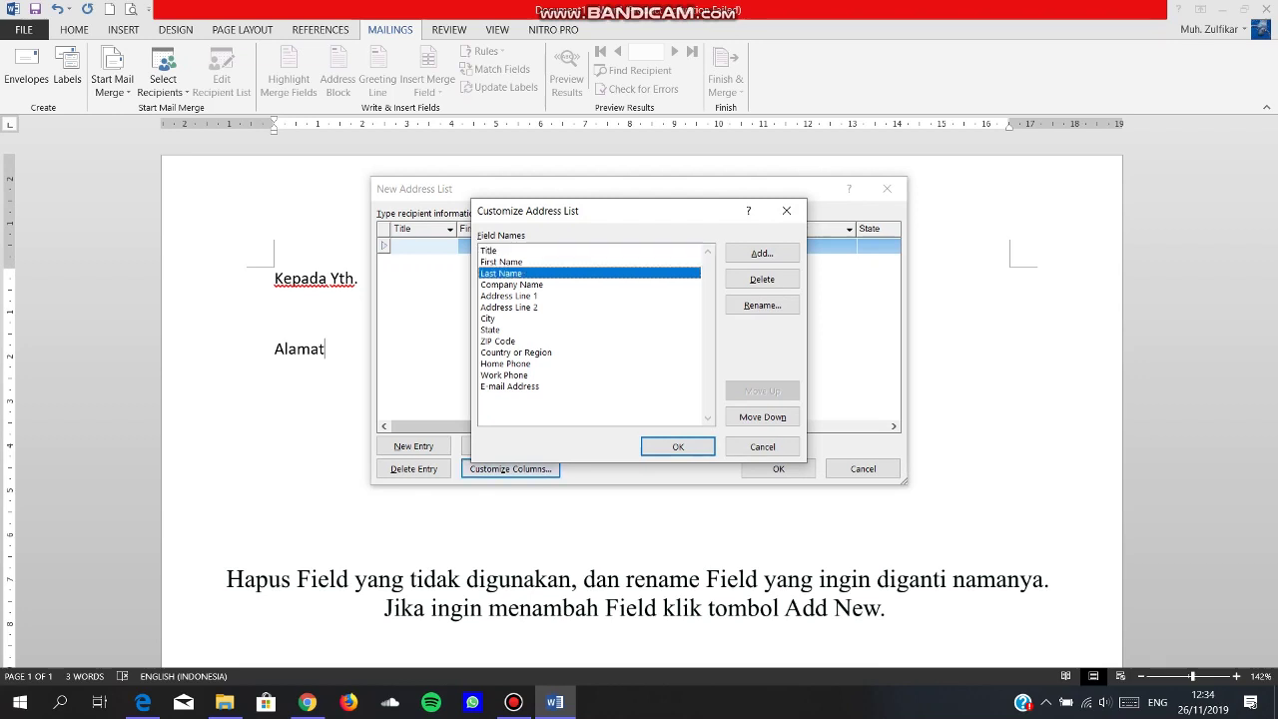
click(509, 385)
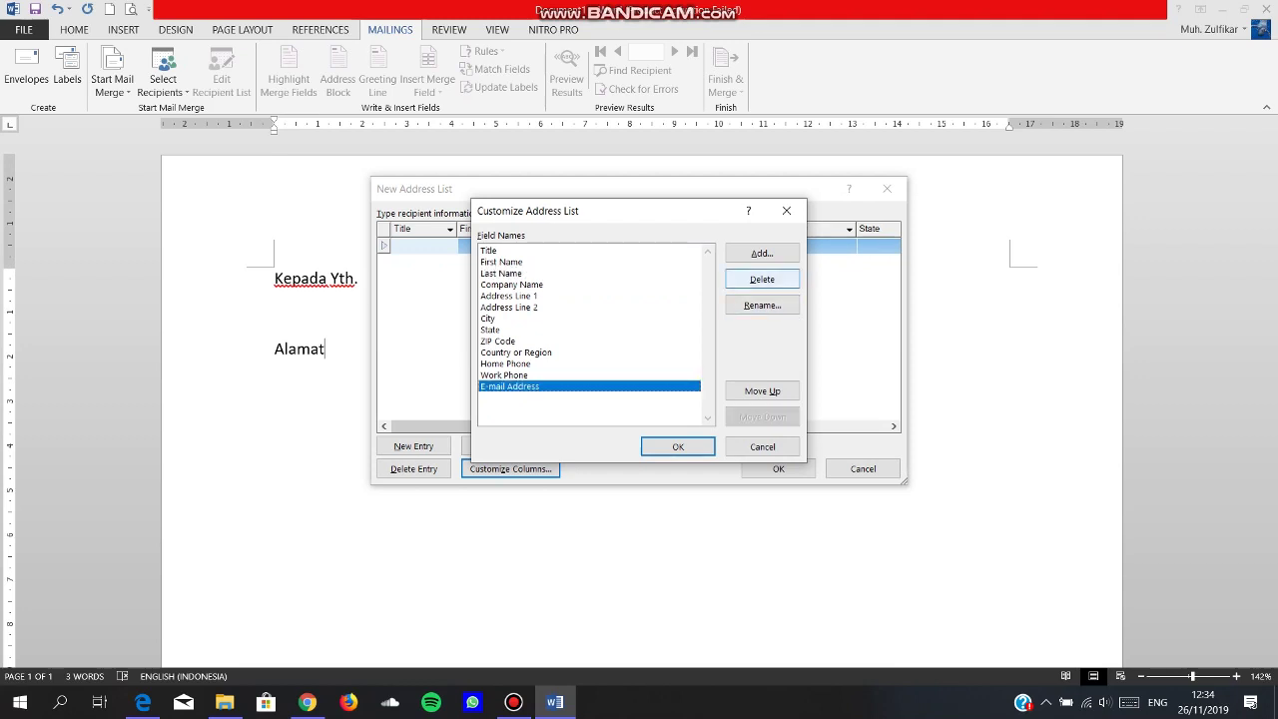
click(762, 278)
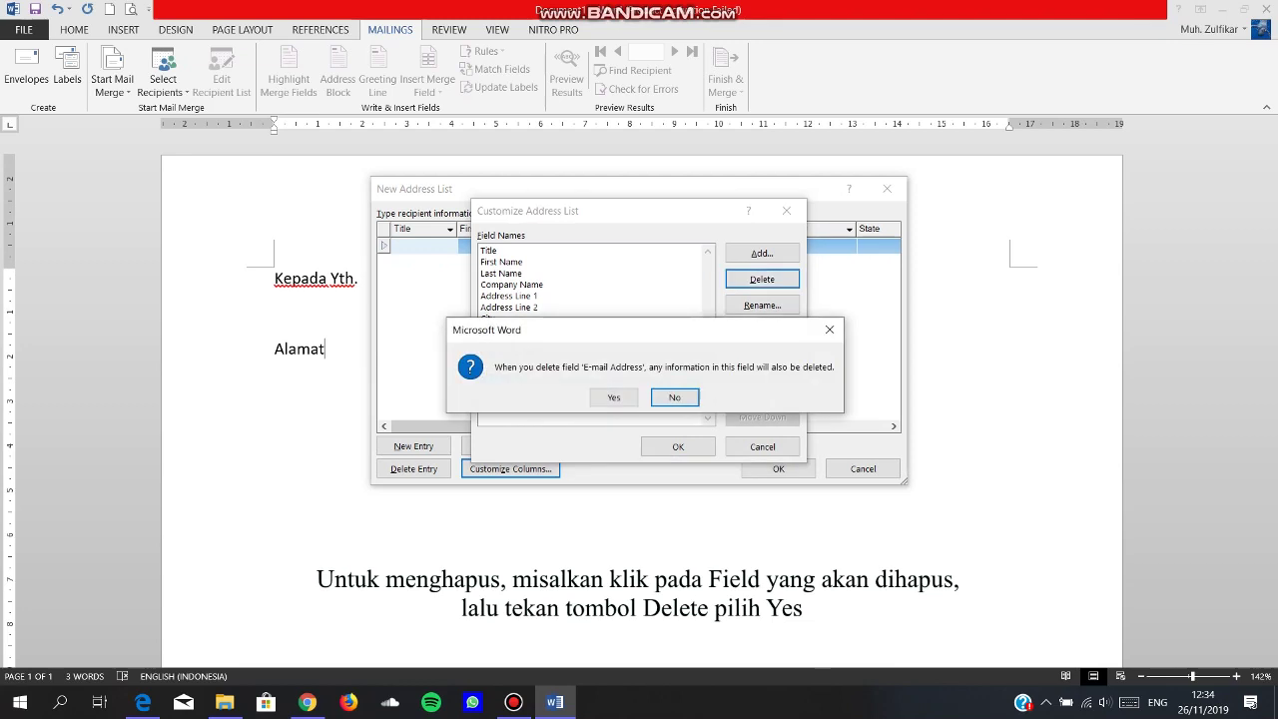
click(613, 396)
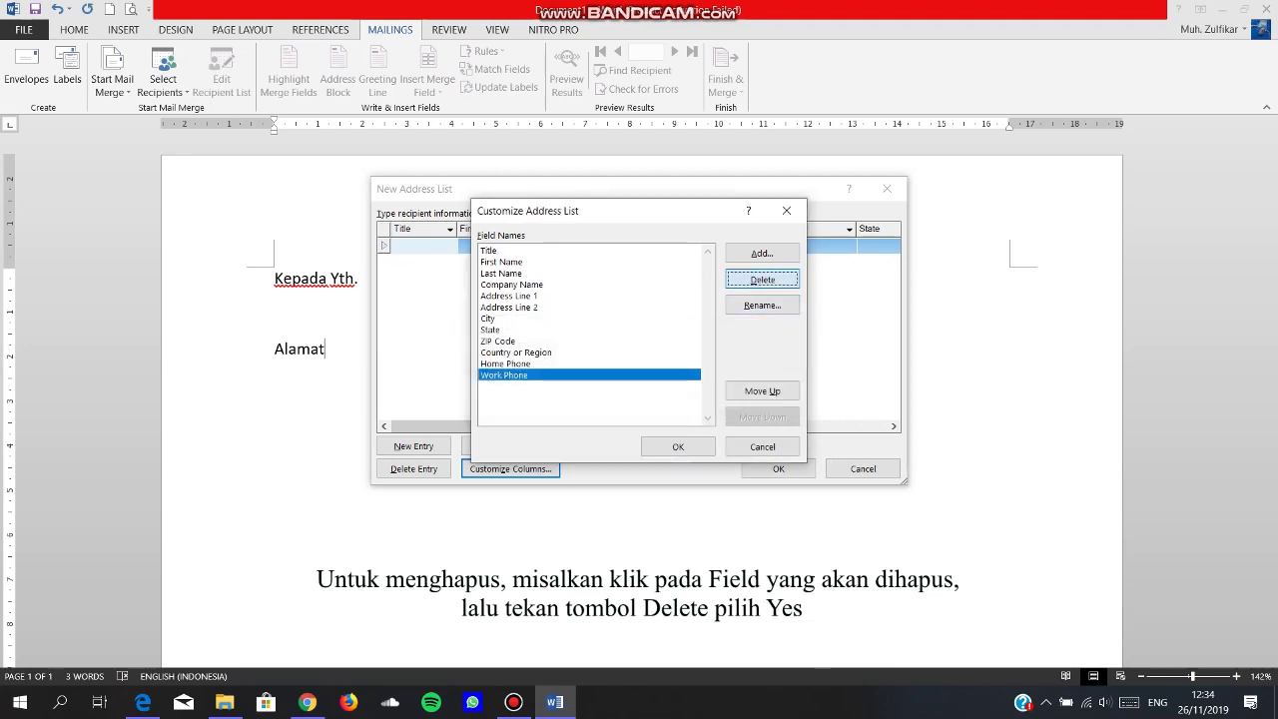
click(762, 278)
click(608, 396)
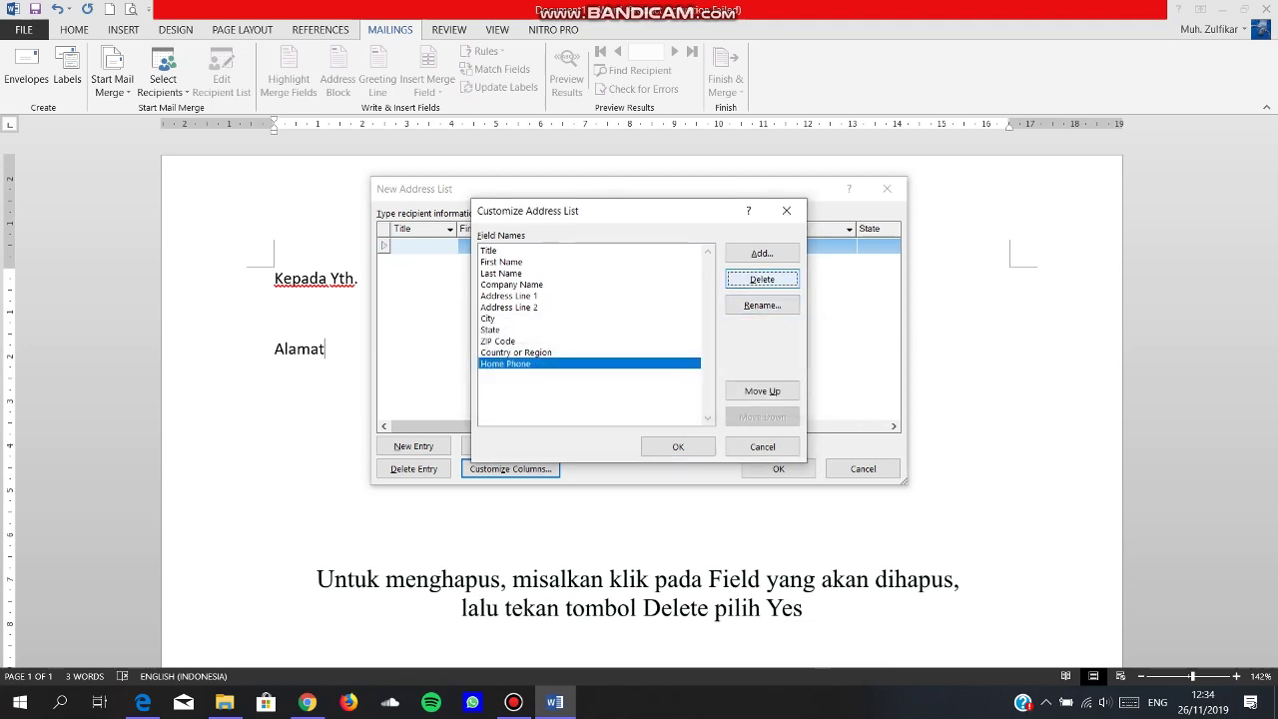
click(762, 278)
click(610, 397)
Step: Delete the remaining extra fields, including Last Name, so only Title and First Name remain
click(762, 279)
click(613, 396)
click(762, 278)
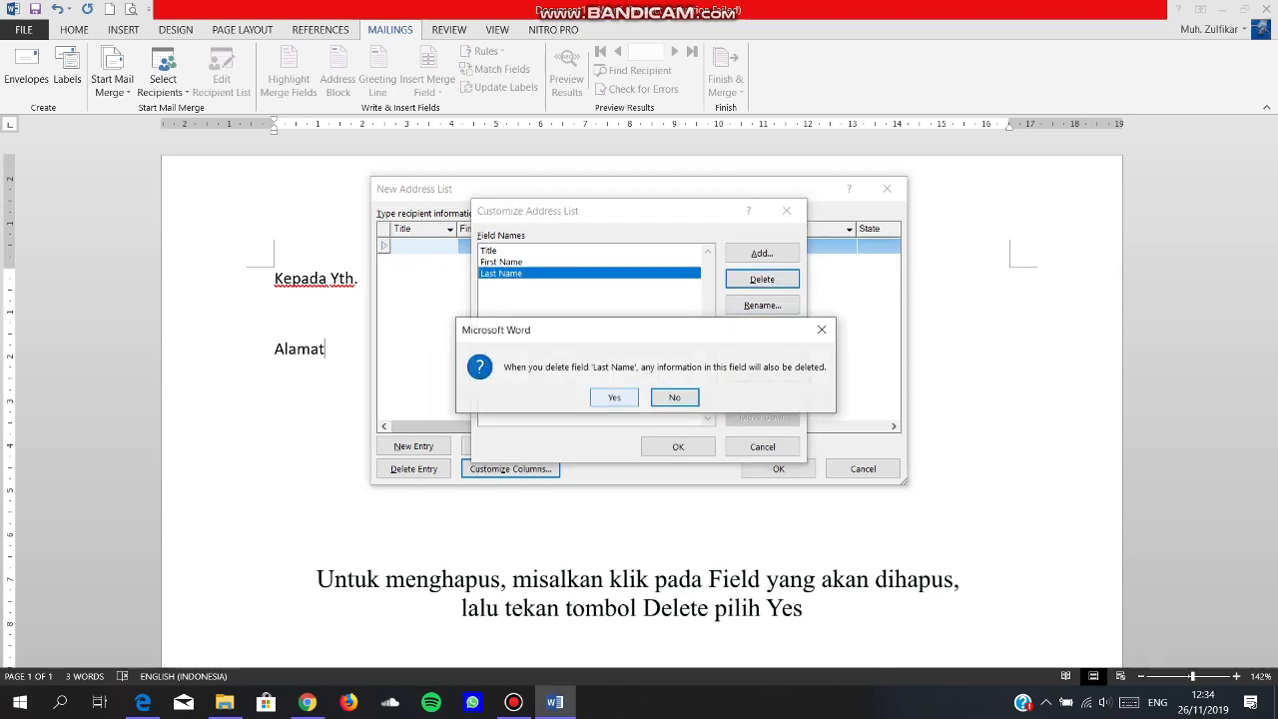
click(614, 396)
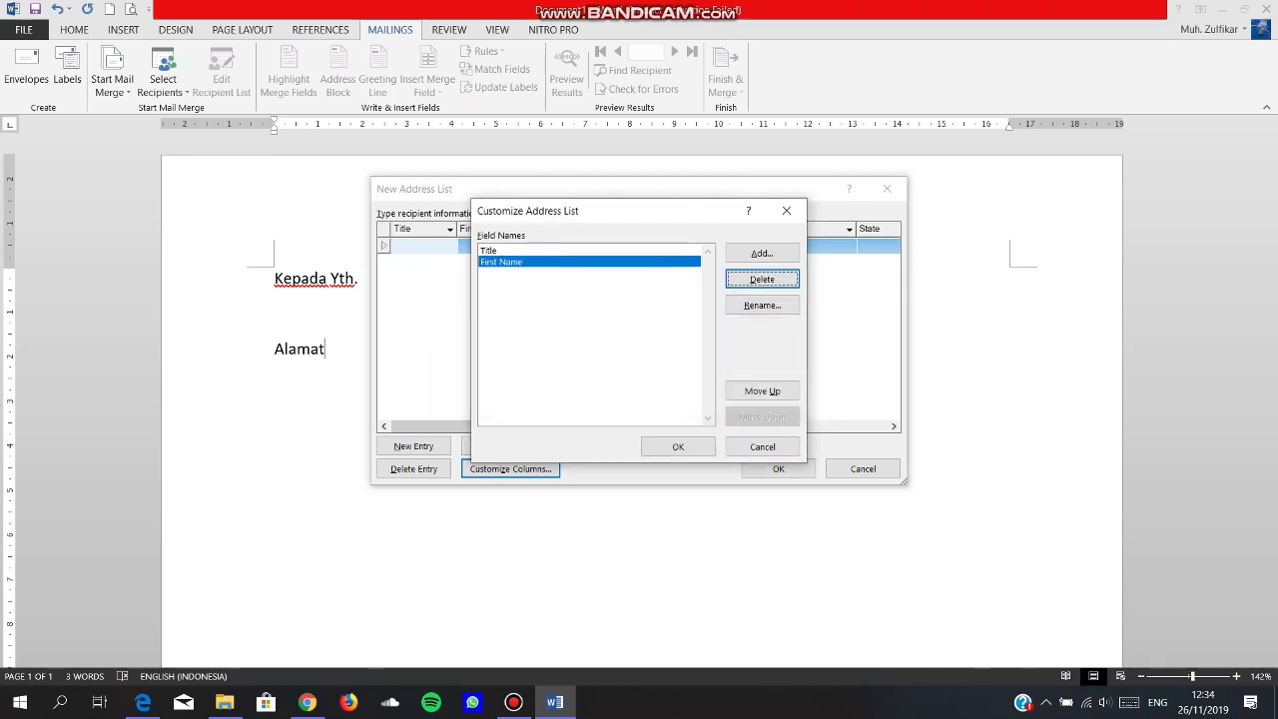
click(589, 250)
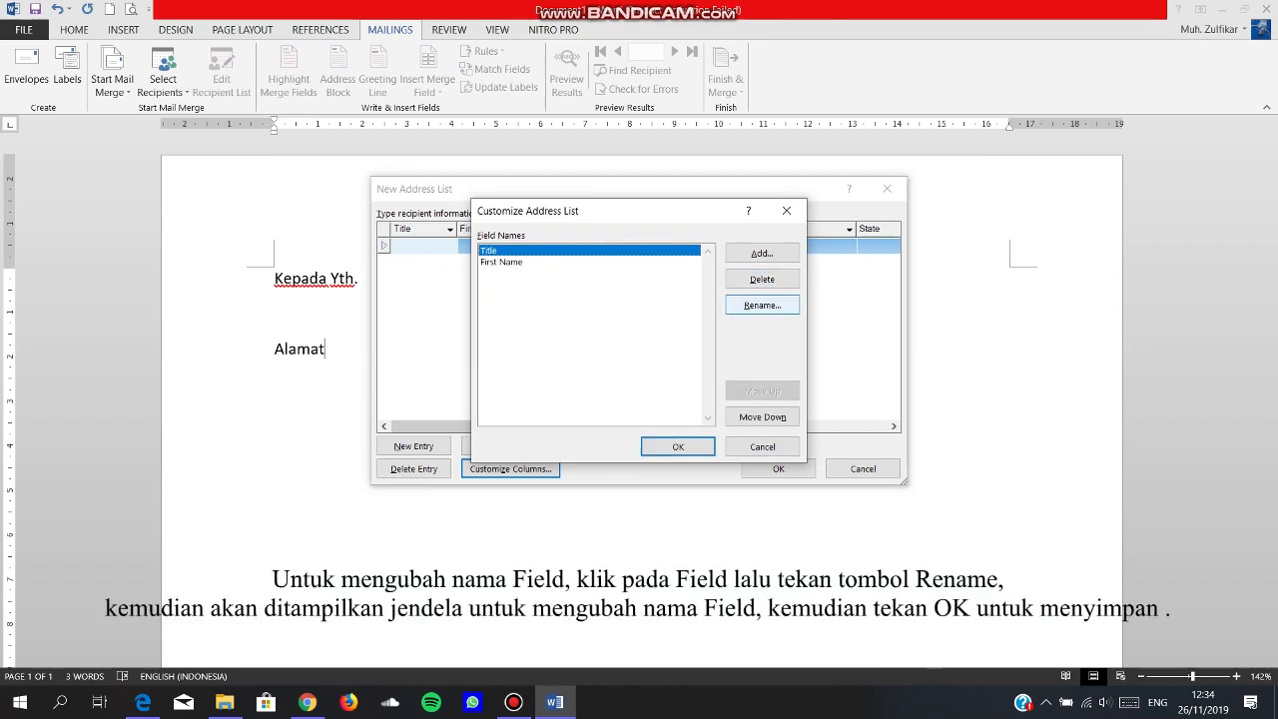
Step: Rename the Title field to Nama and First Name to Alamat, then close the customisation
click(762, 304)
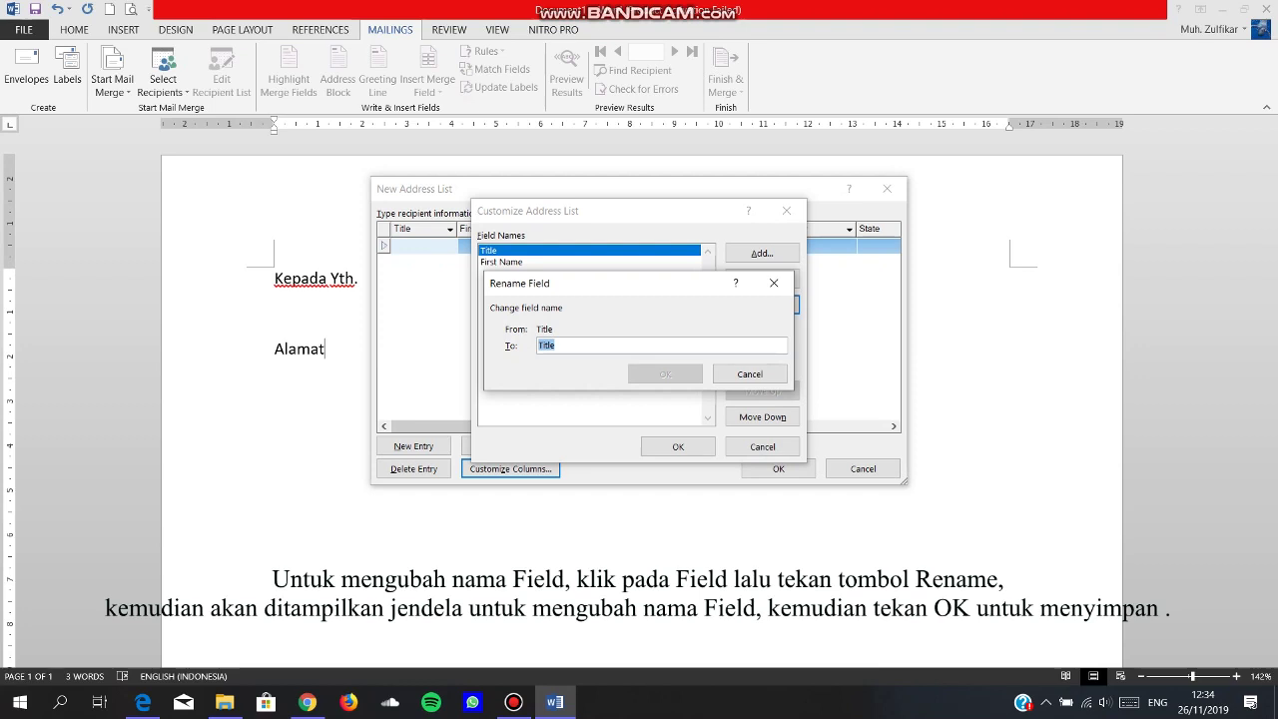
text(Nama)
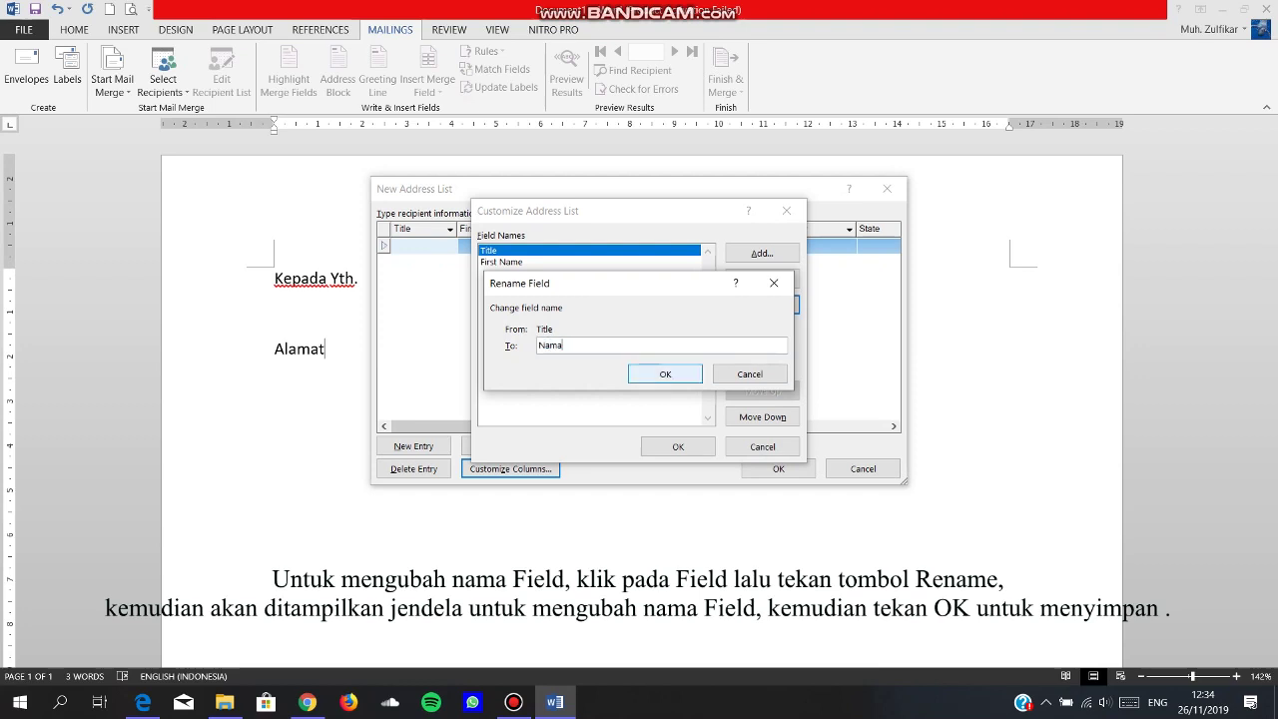
key(Return)
click(501, 262)
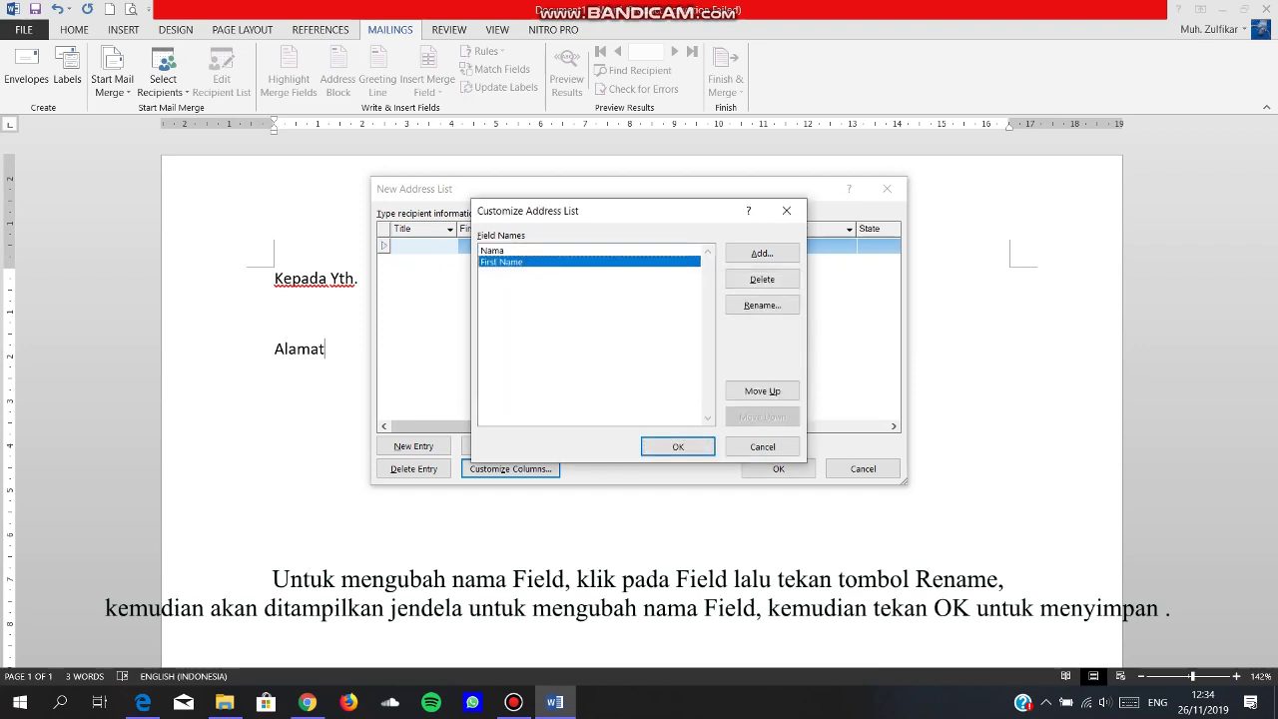
click(762, 304)
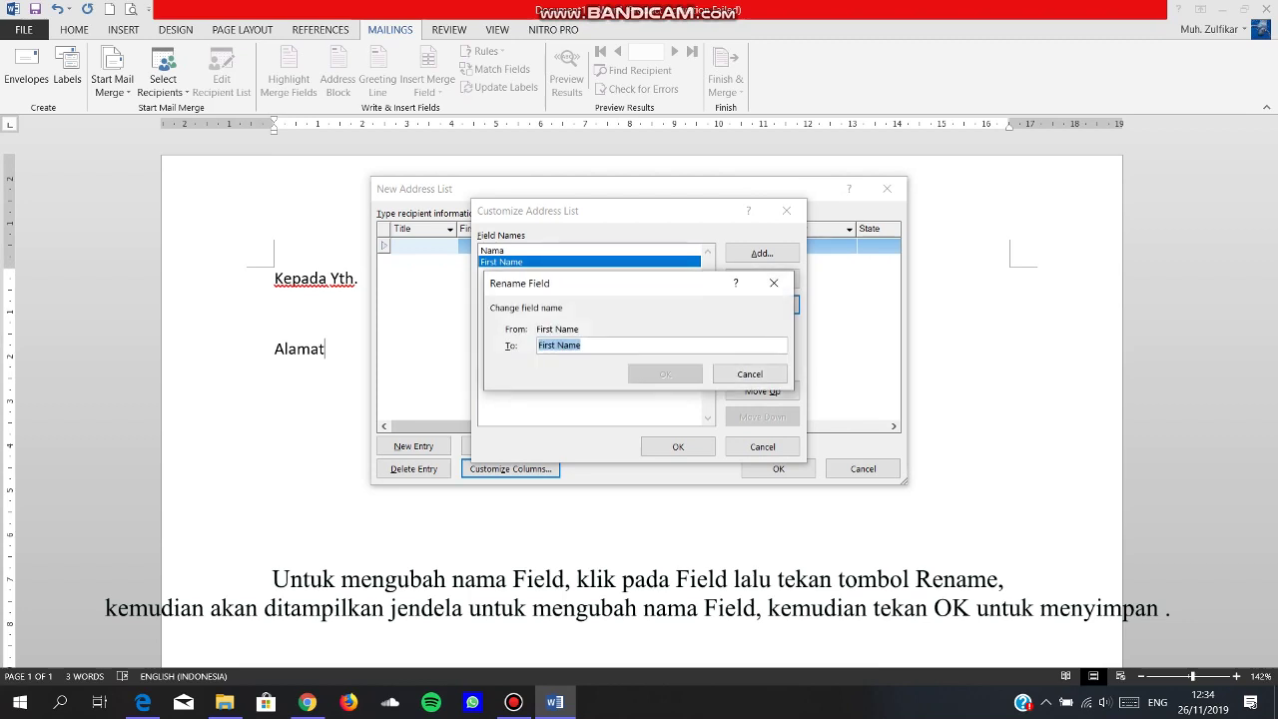
text(Alamat)
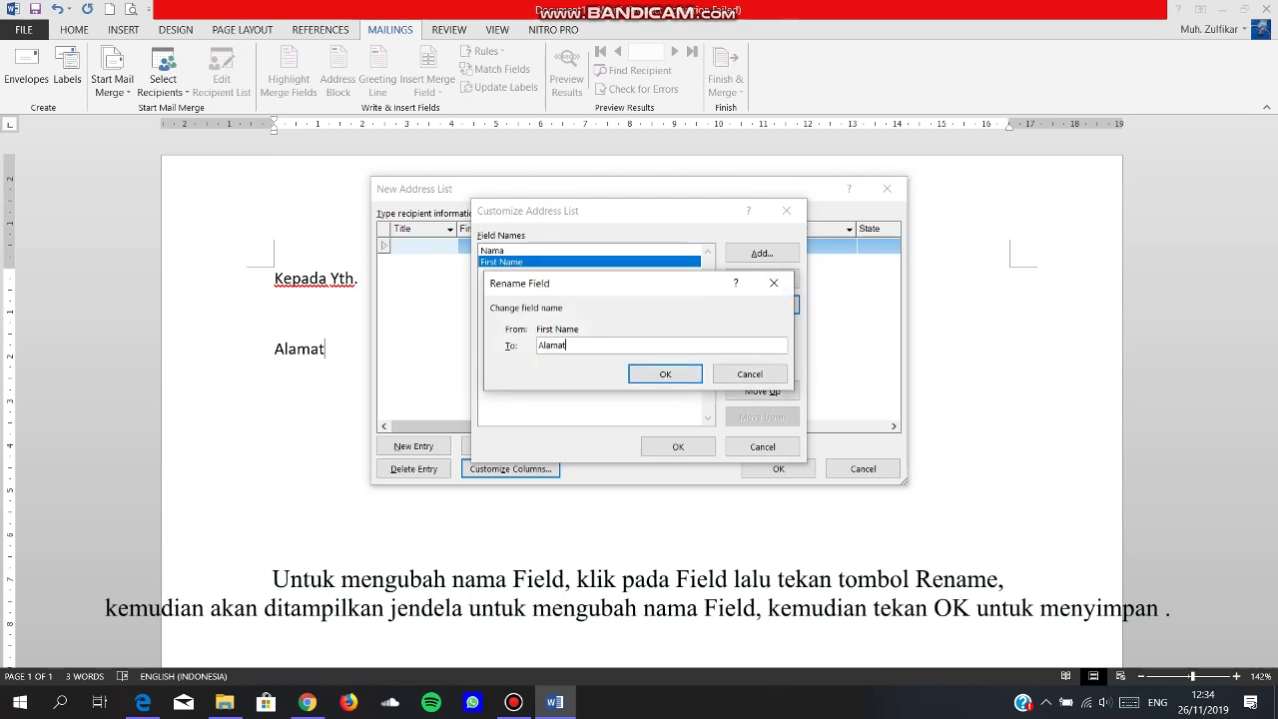
key(Return)
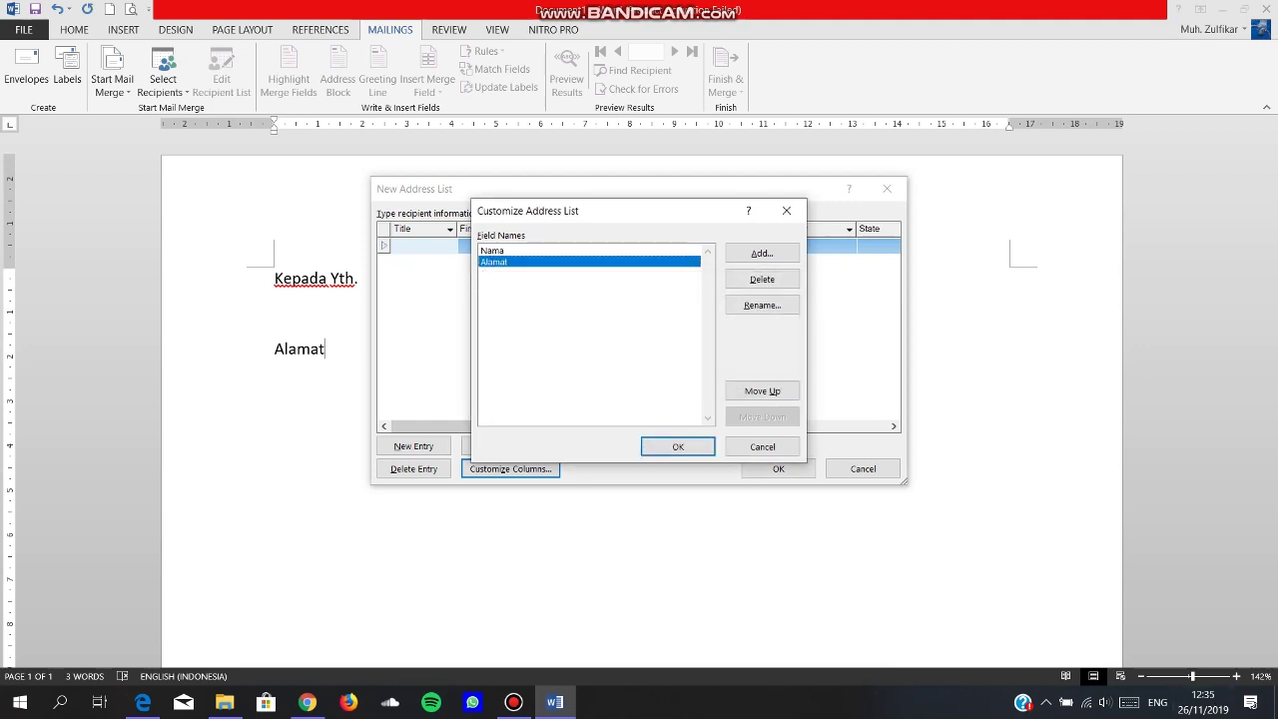
key(Return)
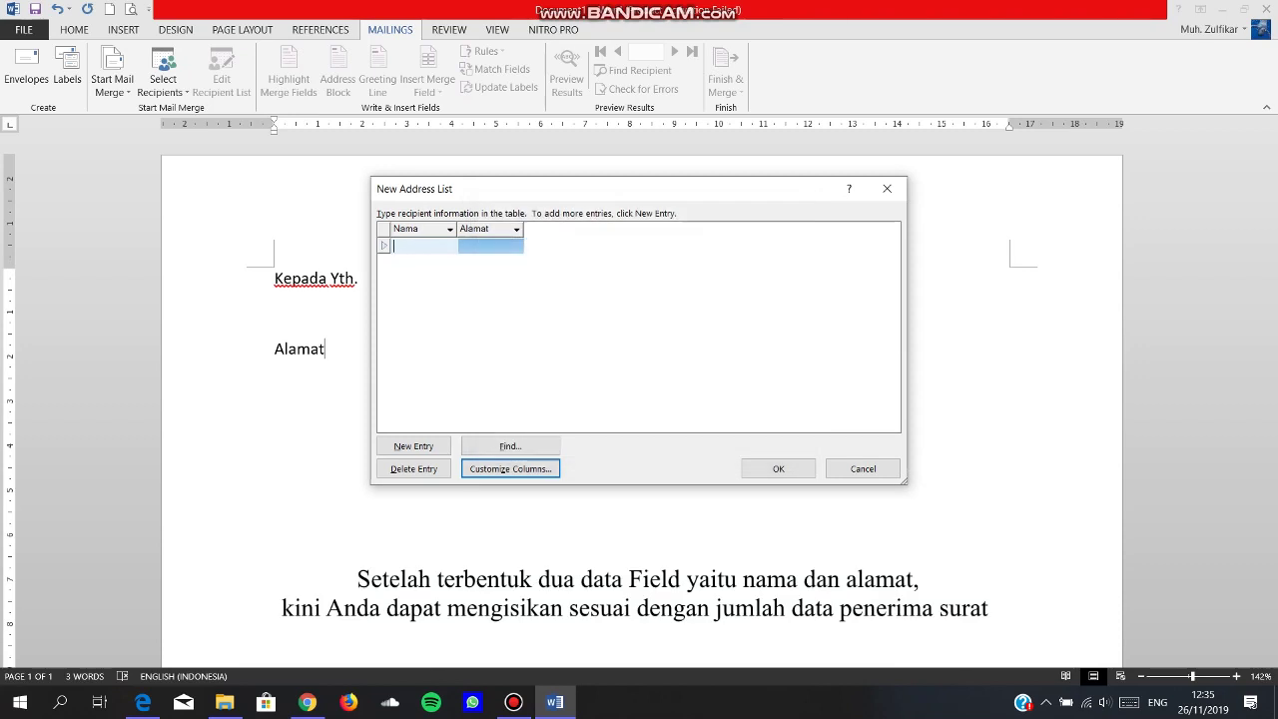
Step: Enter the first member's name and street address in the Nama and Alamat columns
key(Tab)
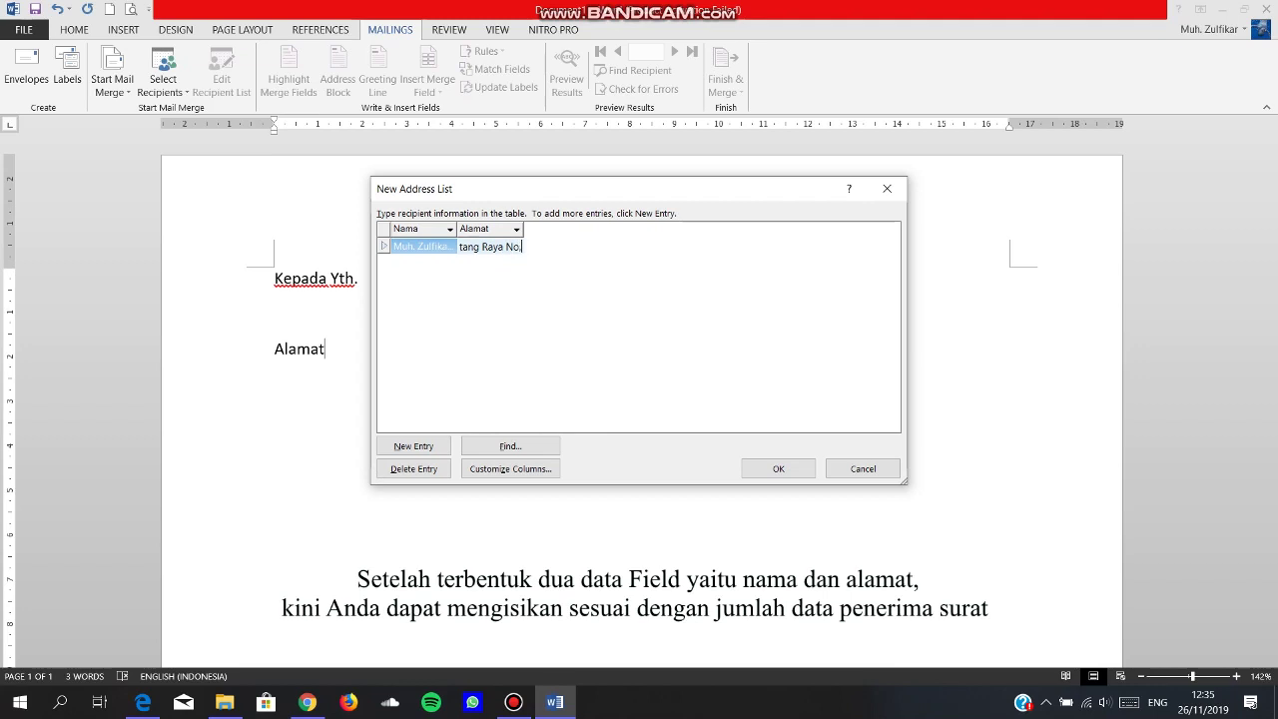
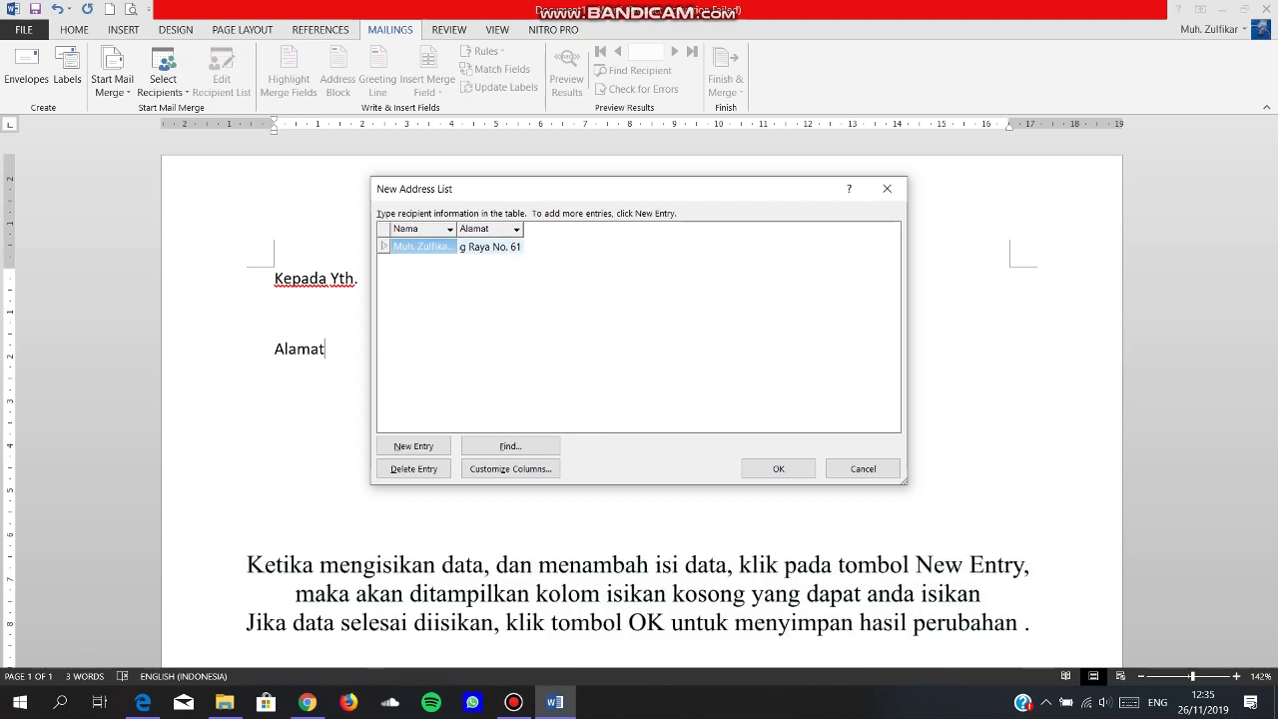
key(Return)
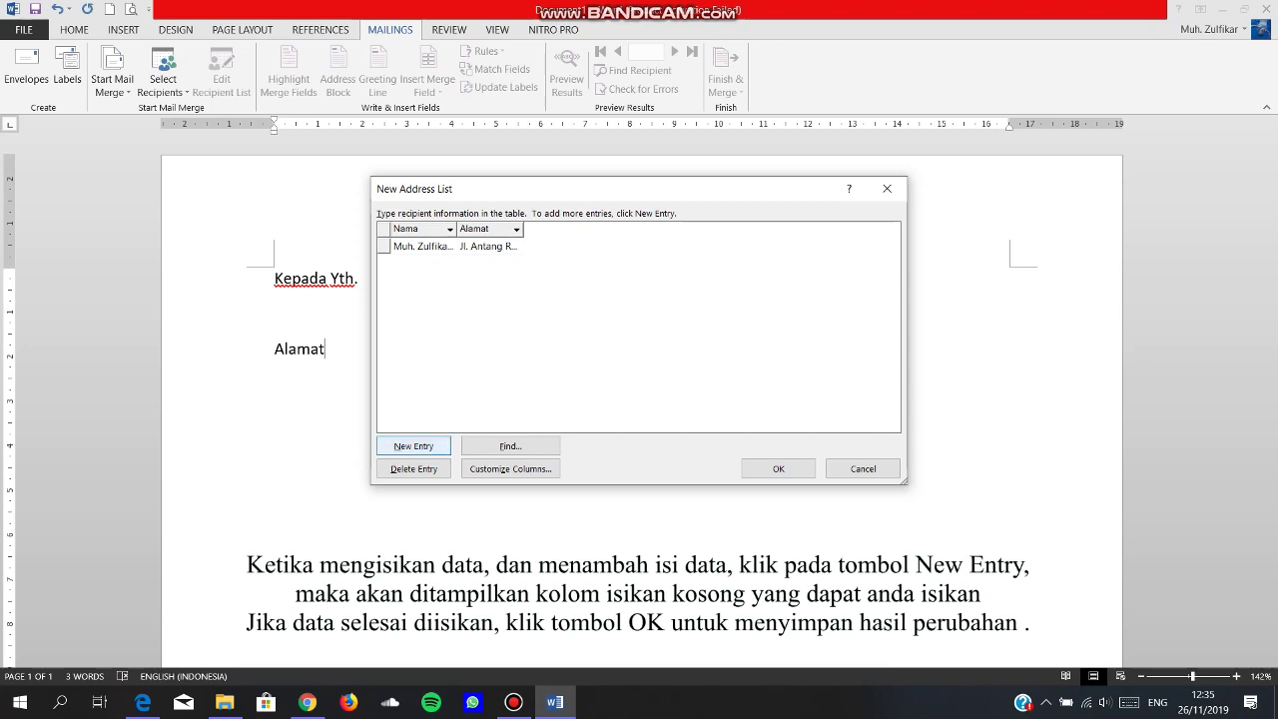
Step: Add a second entry with another member's name and address, then accept the list
click(413, 446)
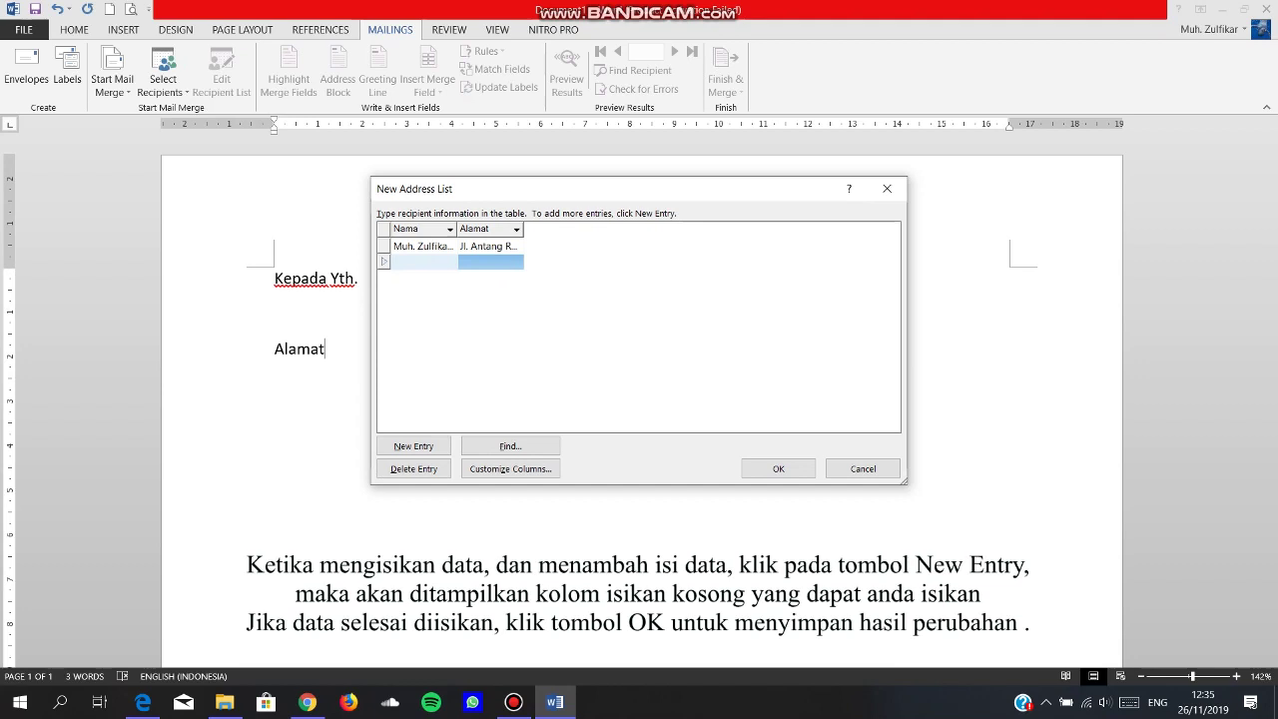
key(Tab)
text(Jl. )
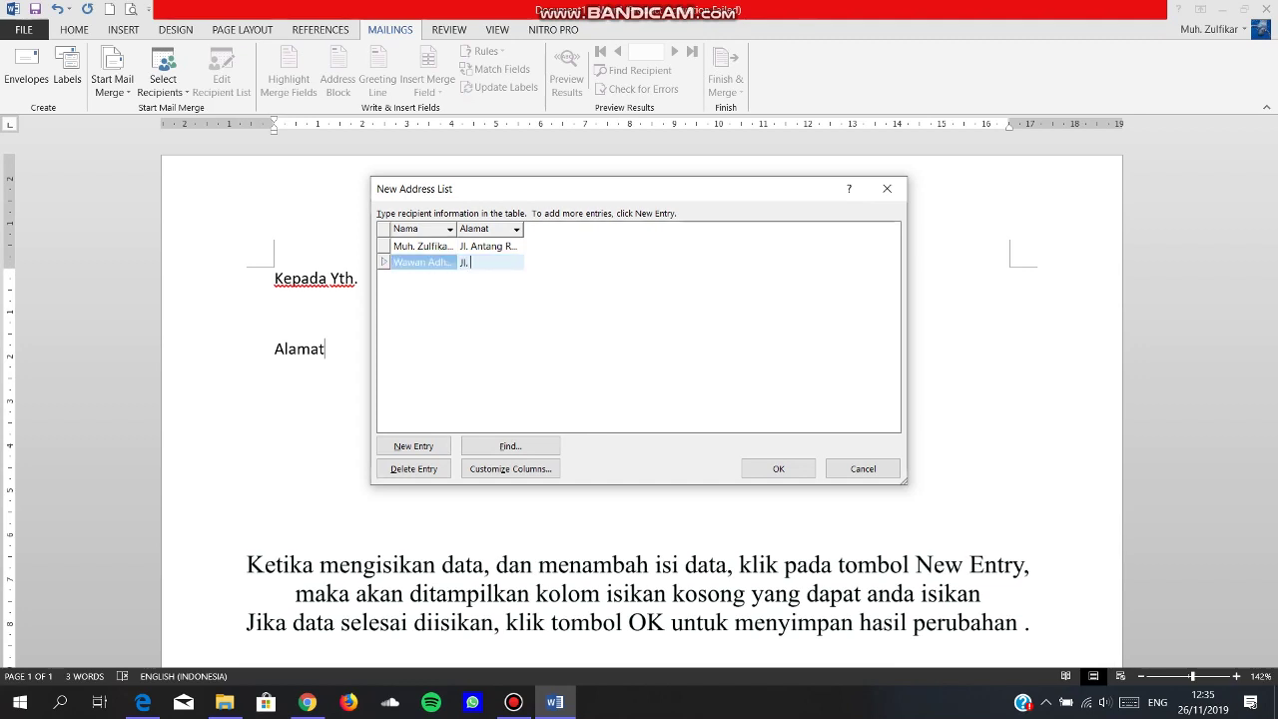
text(Peternakan)
key(Tab)
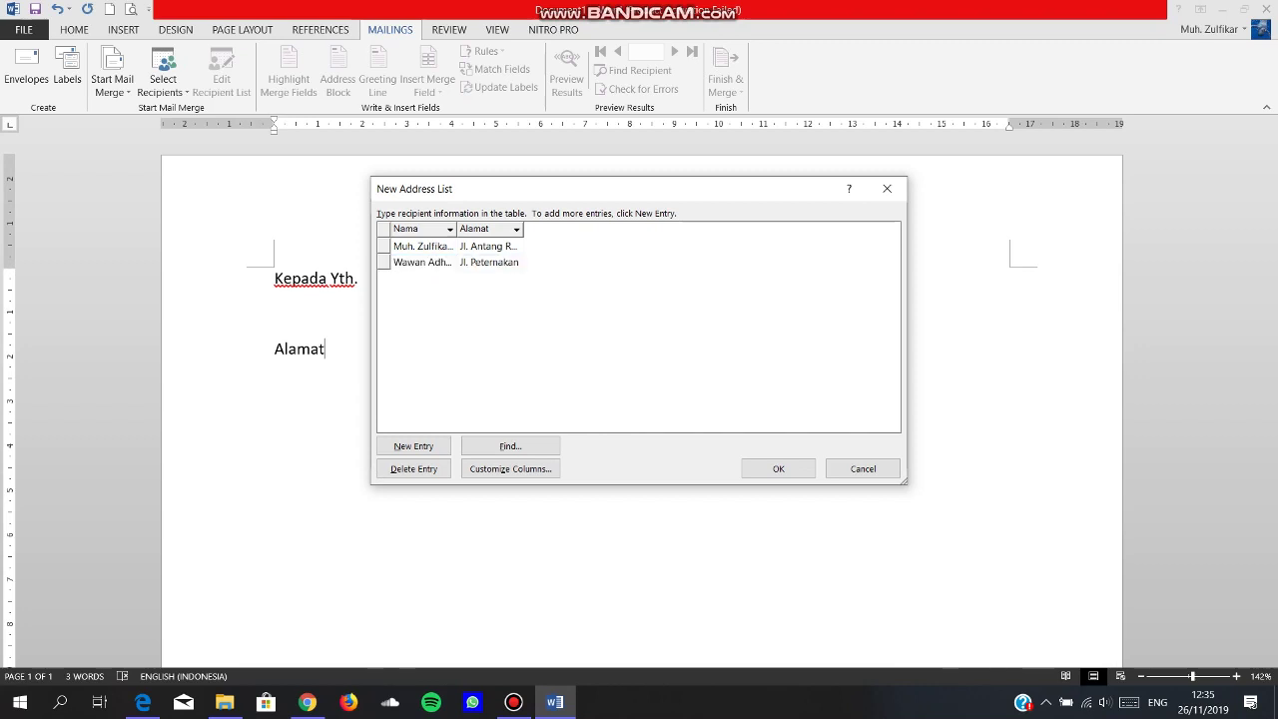
click(778, 468)
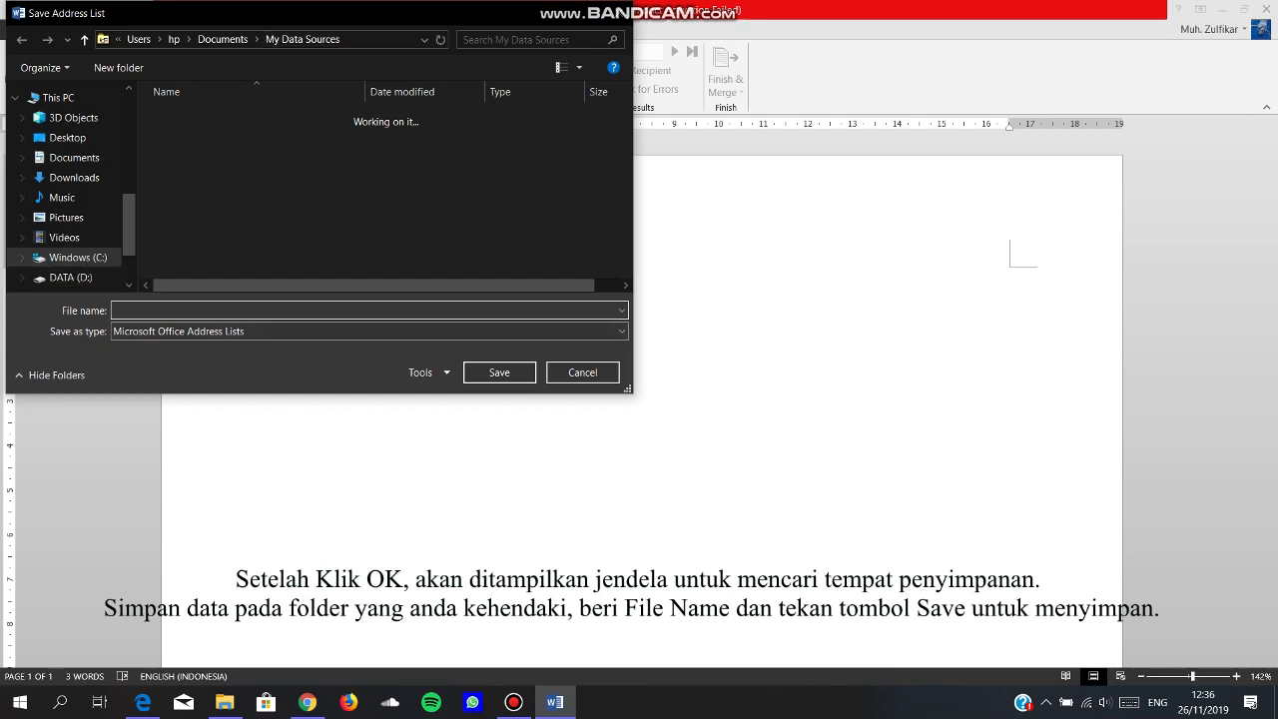
Step: Save the address list as 'data manusia' in DATA (F:) > Falling Down (1993)
text(data)
text( manusia)
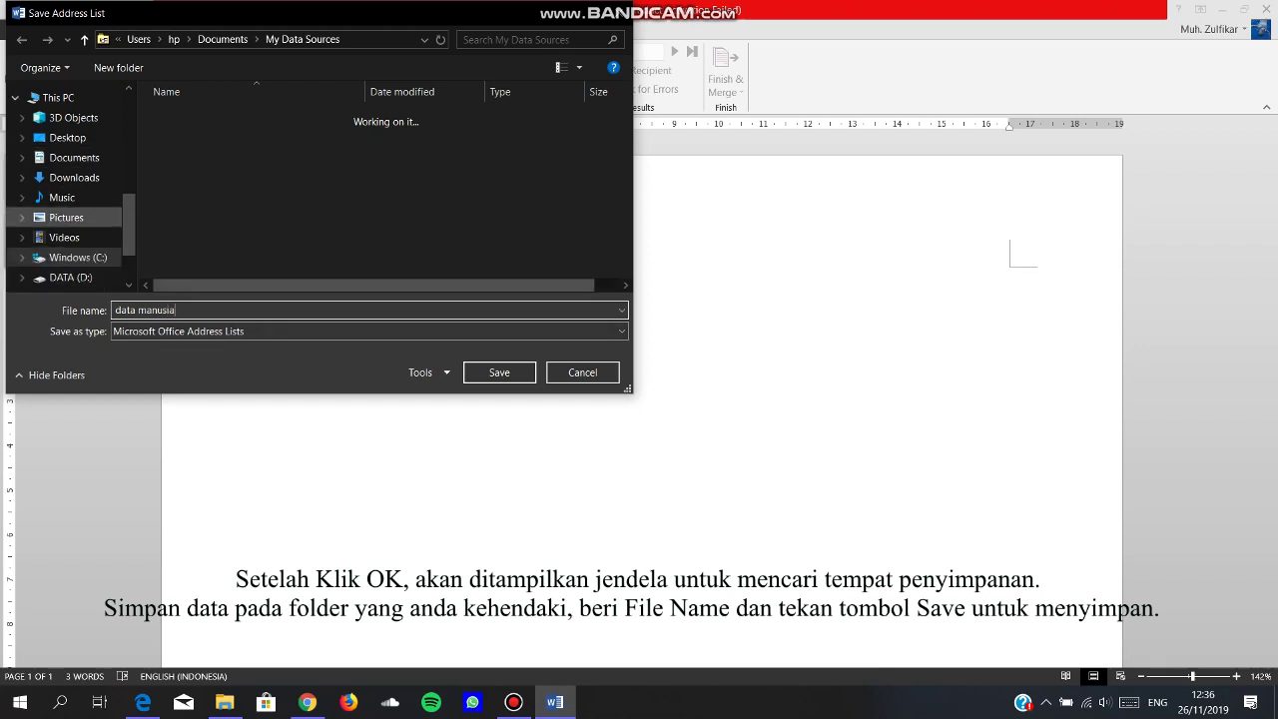
scroll(70, 231, down, 1)
click(70, 270)
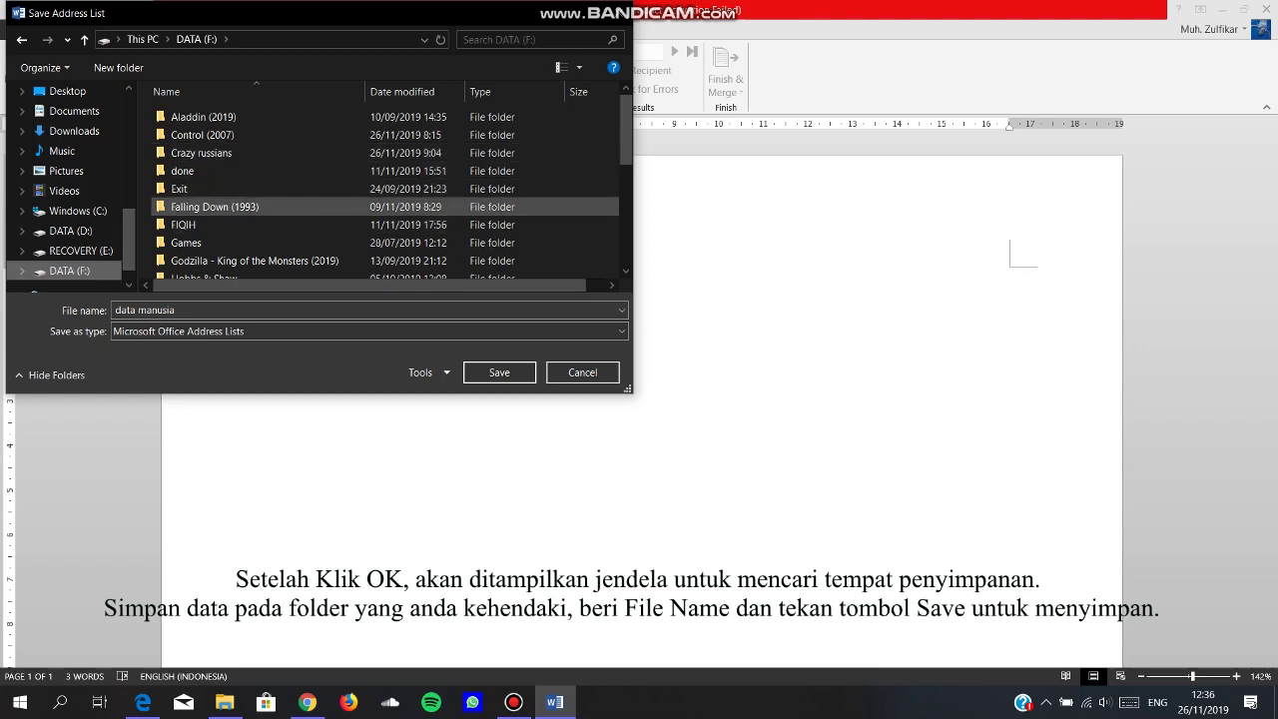
double_click(215, 207)
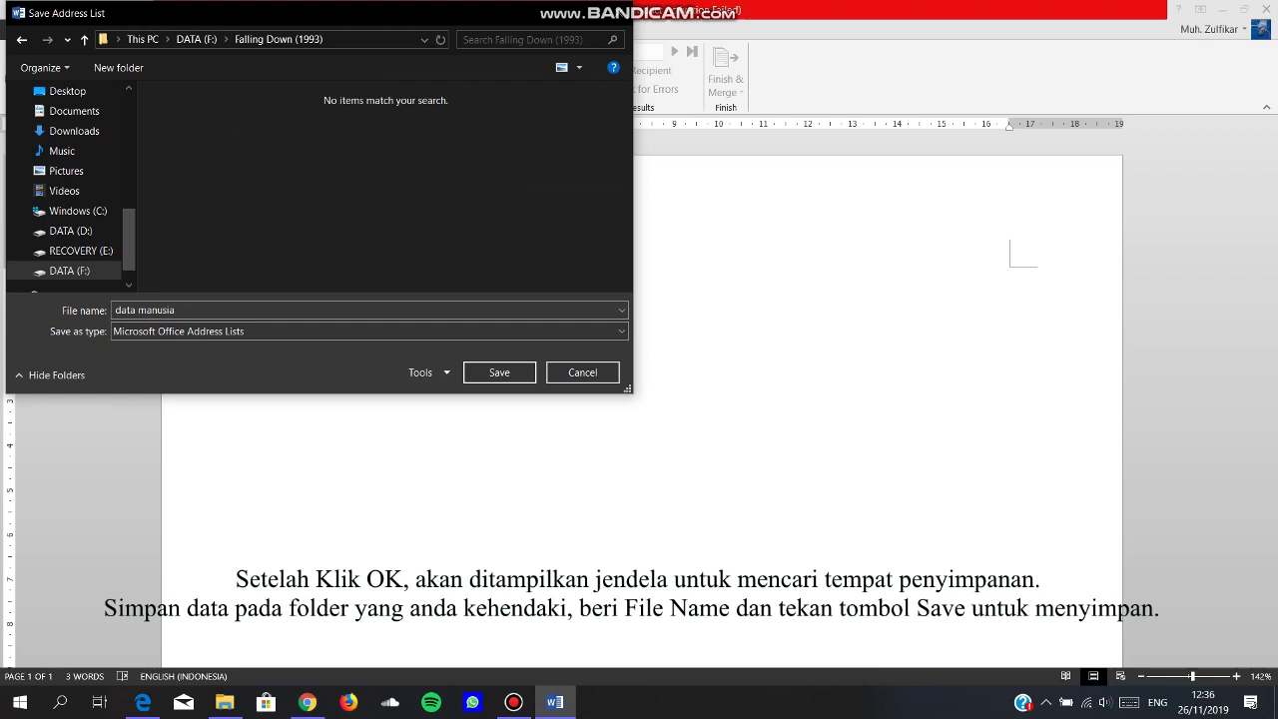
click(500, 371)
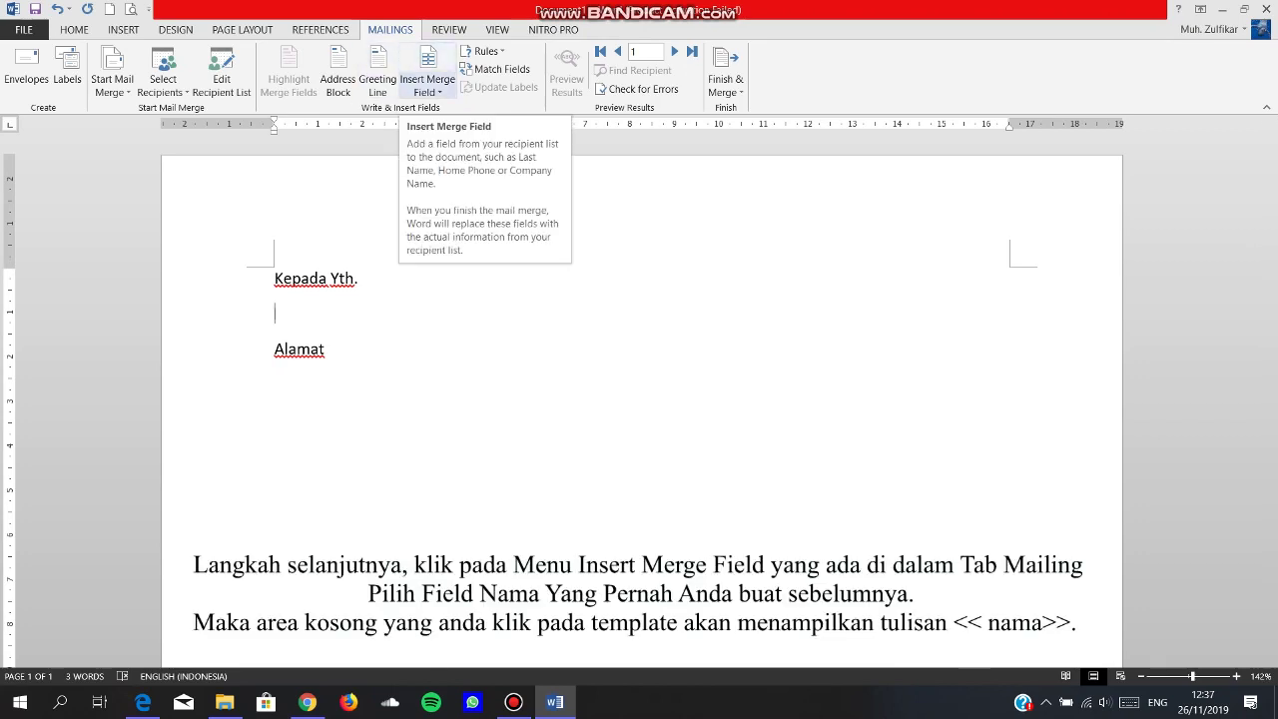
Step: Insert the Nama merge field below Kepada Yth. and the Alamat field after 'Alamat', then preview results
click(427, 88)
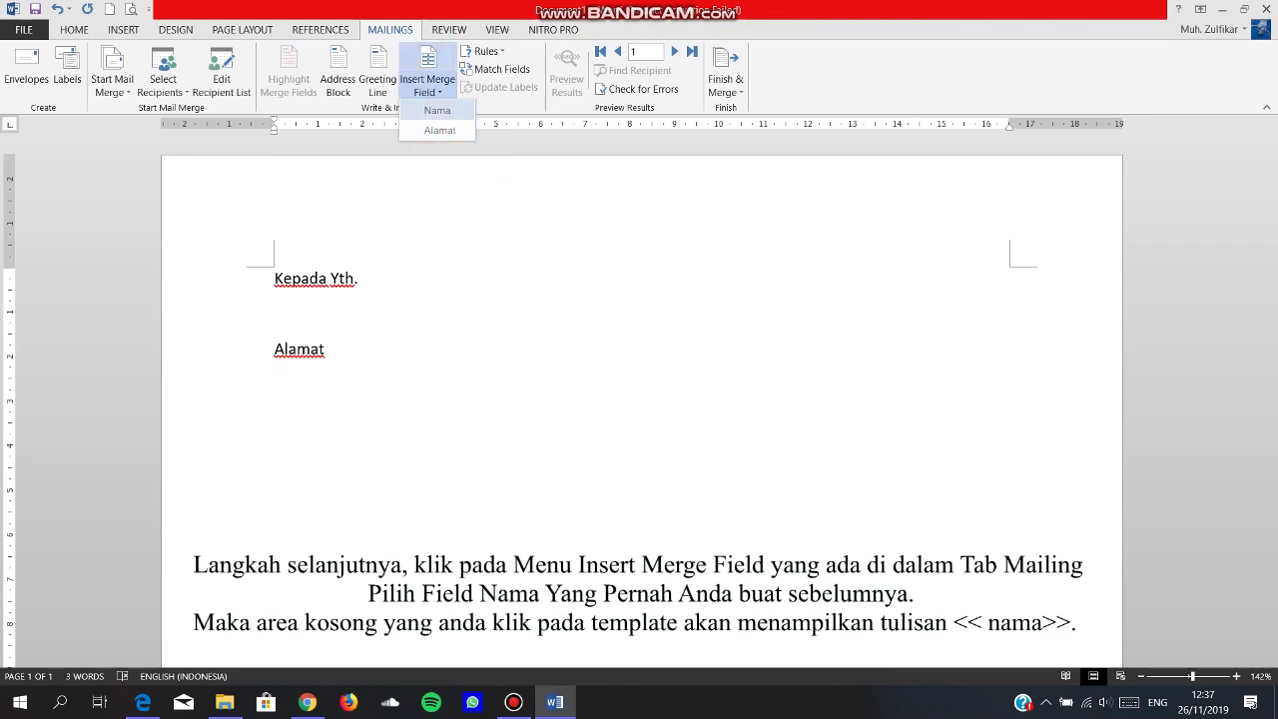
click(437, 110)
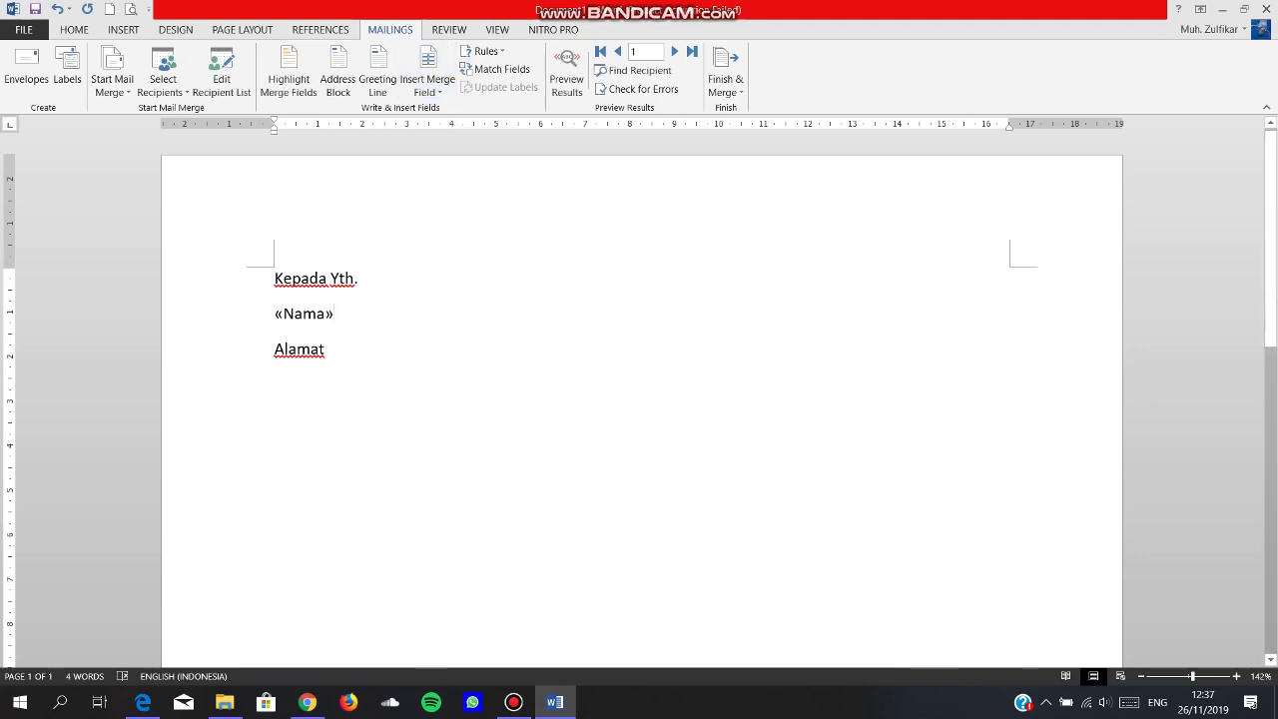
click(325, 349)
click(427, 88)
key(Escape)
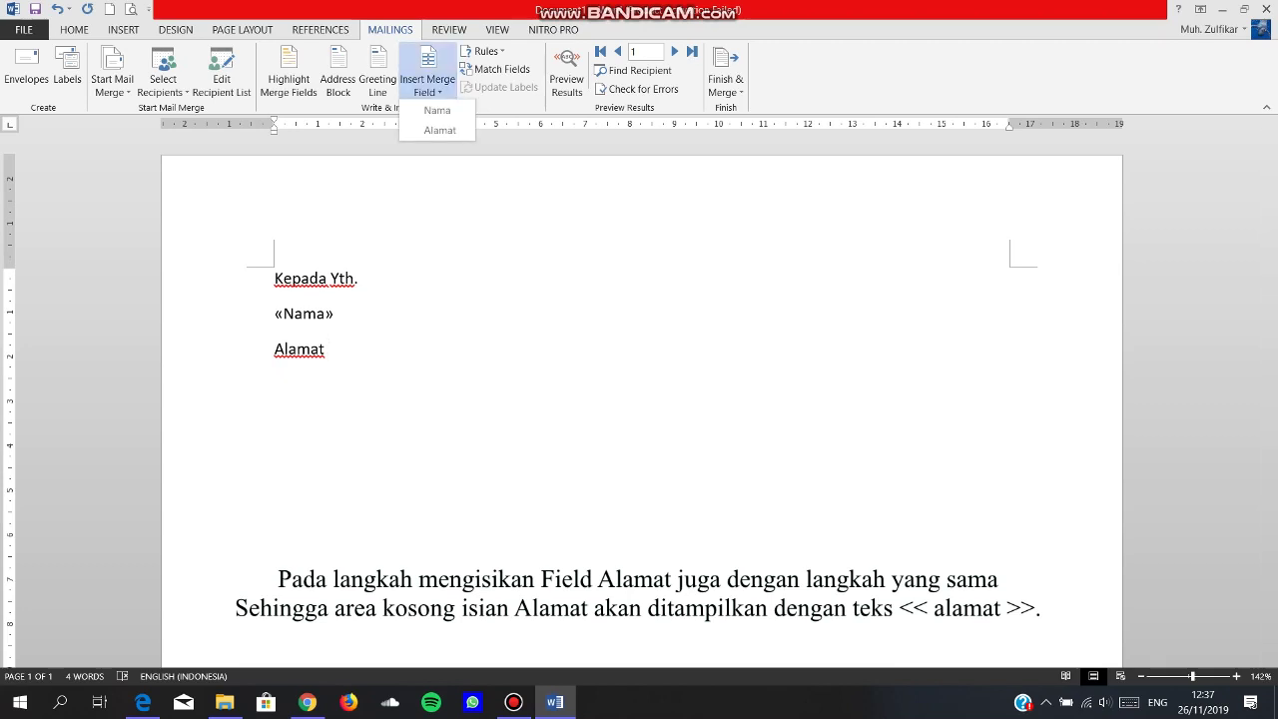
click(439, 130)
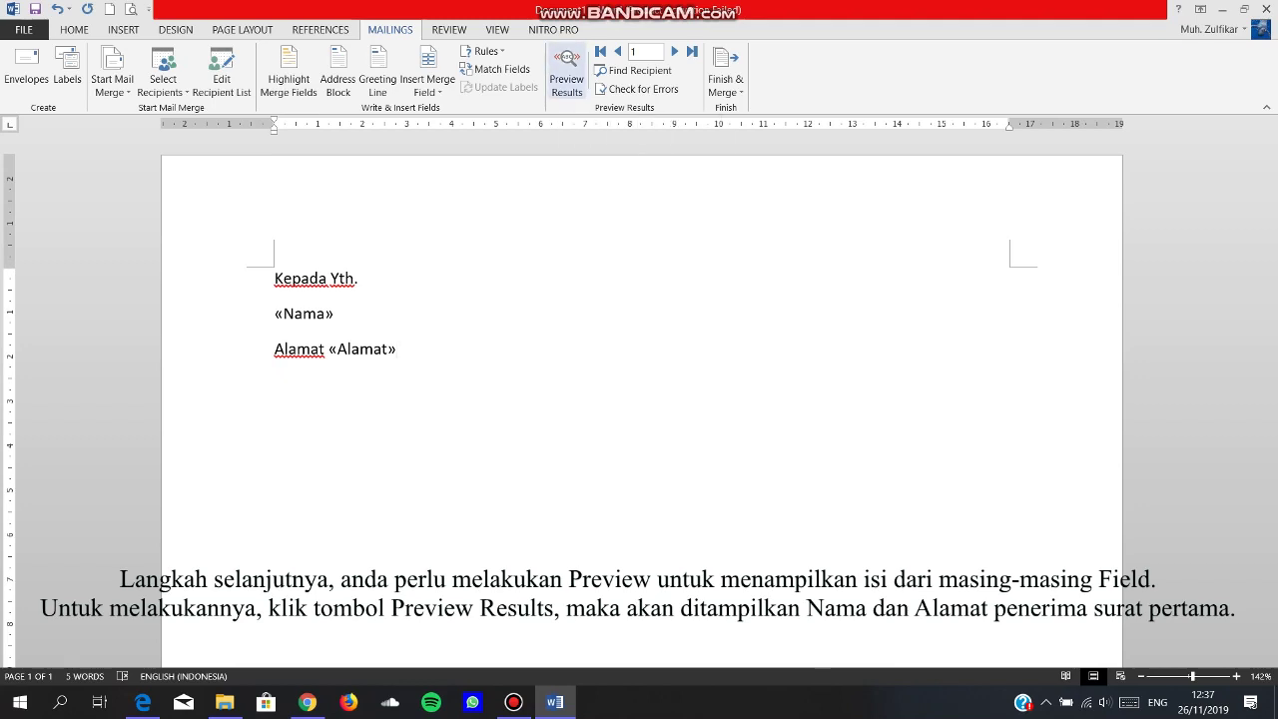
click(566, 72)
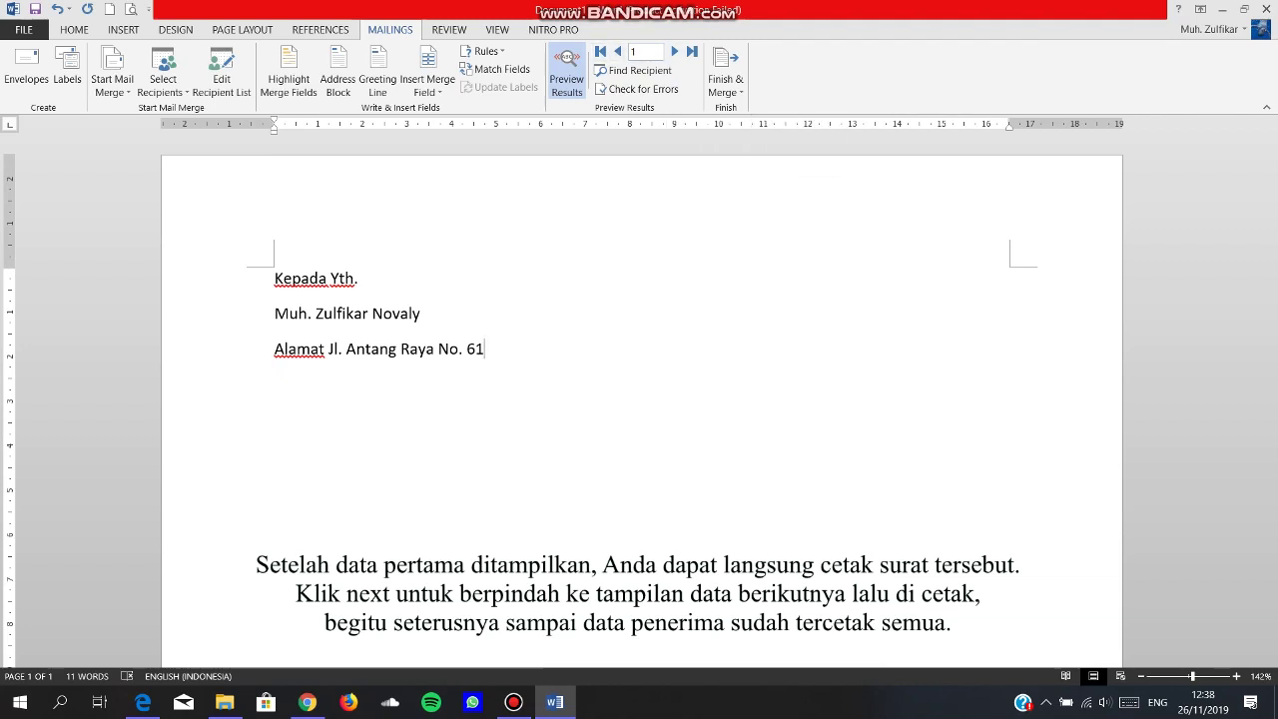
Step: Advance to the second recipient's record, then toggle Preview Results off and back on
click(674, 51)
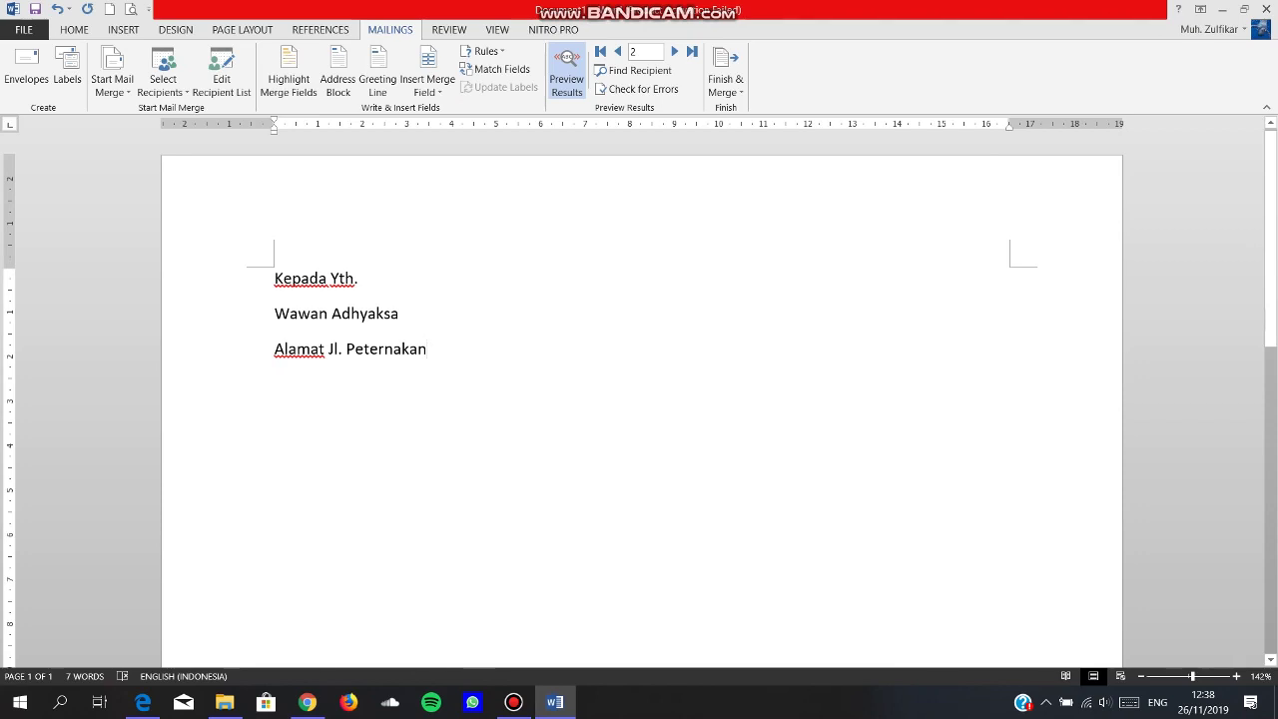
click(566, 72)
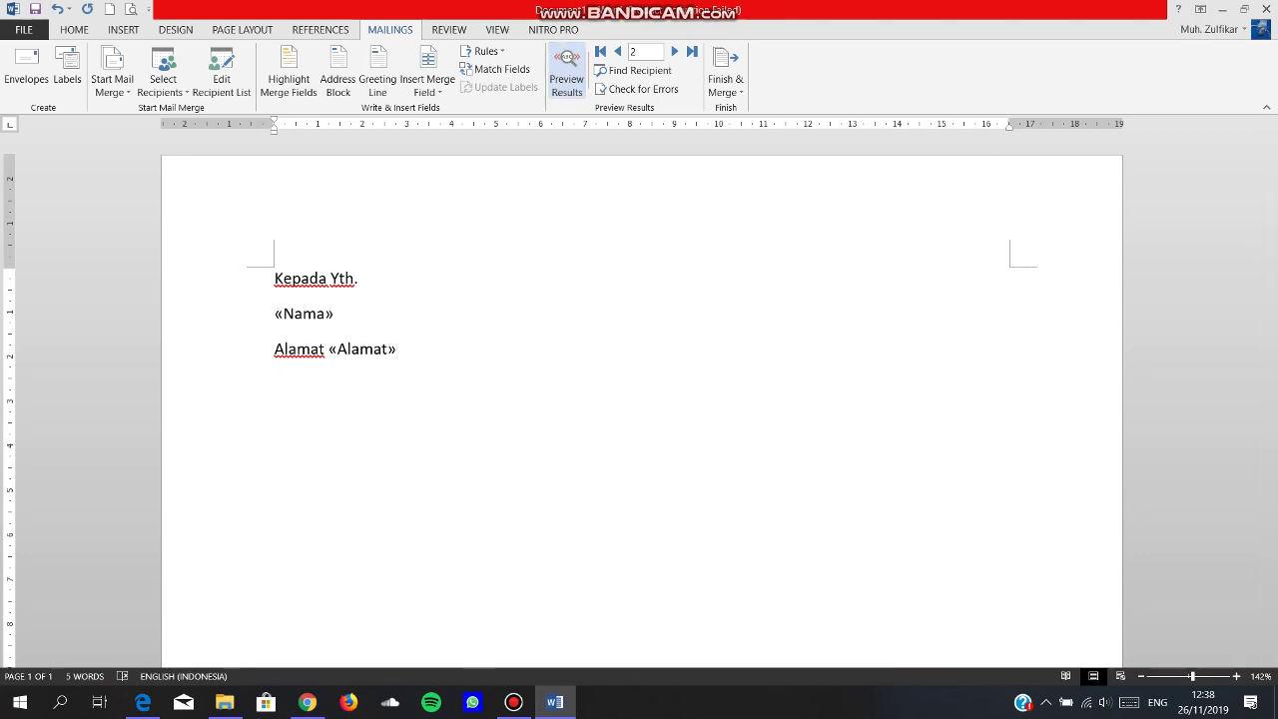
click(566, 70)
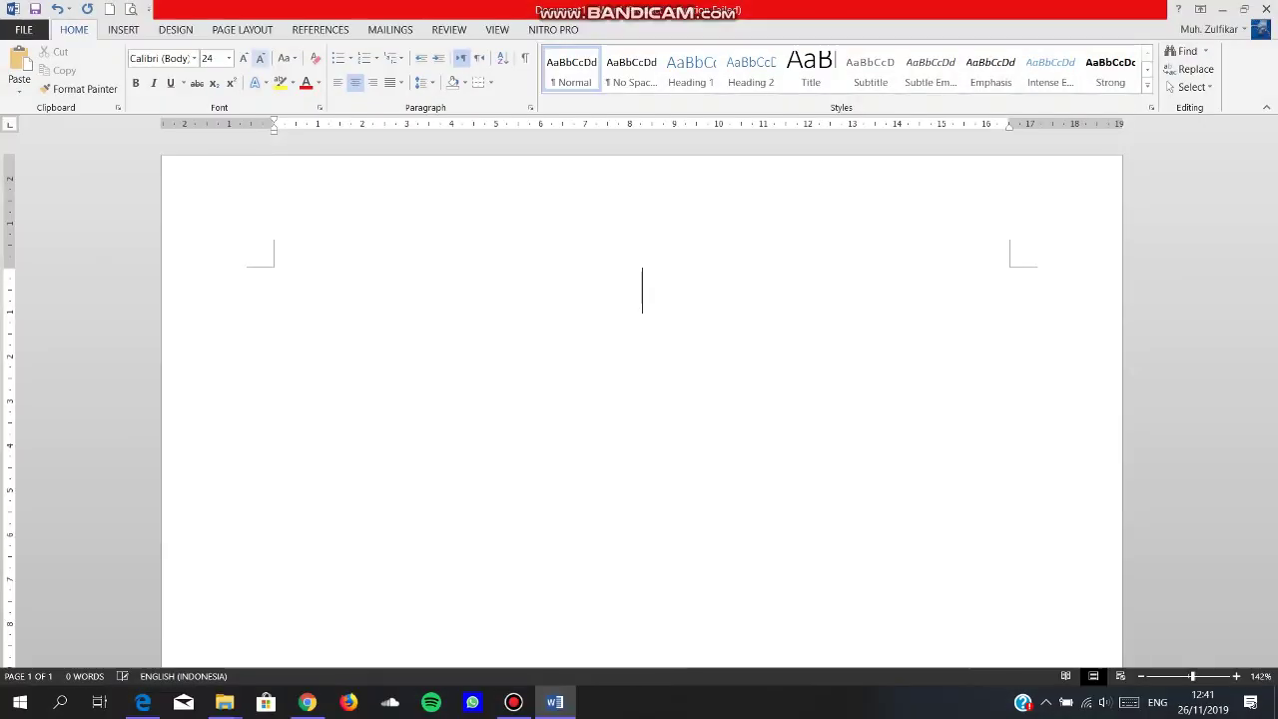
Step: Type the title 'BIODATA ANGGOTA HIMPUNAN', then start a left-aligned, smaller-font line below
text(BIOD)
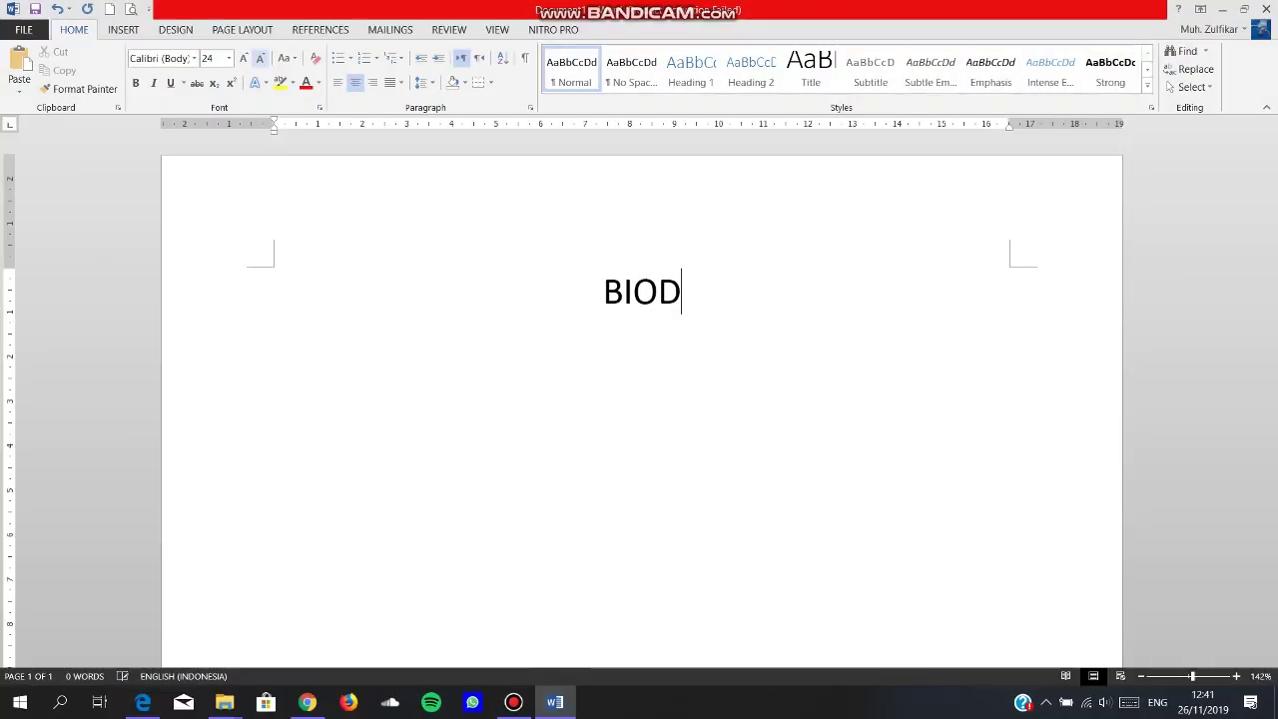
text(ATA)
text( ANGGOTA HIMPUNAN)
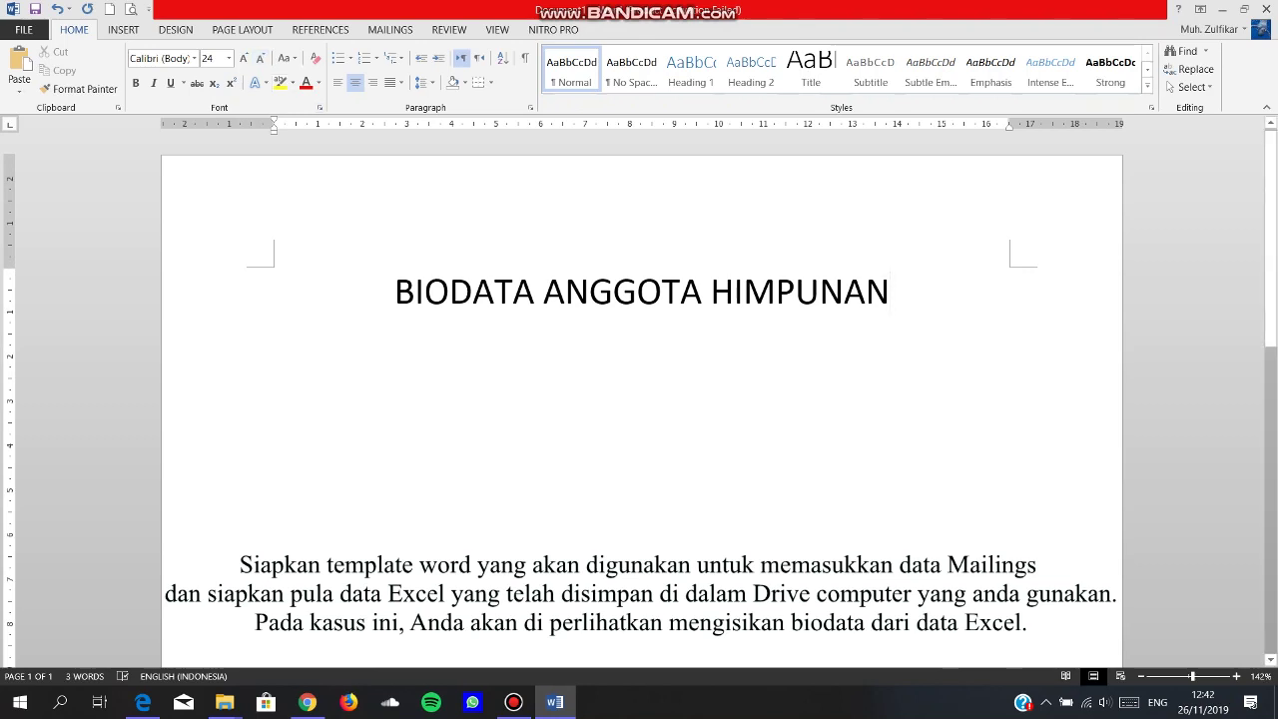
key(Return)
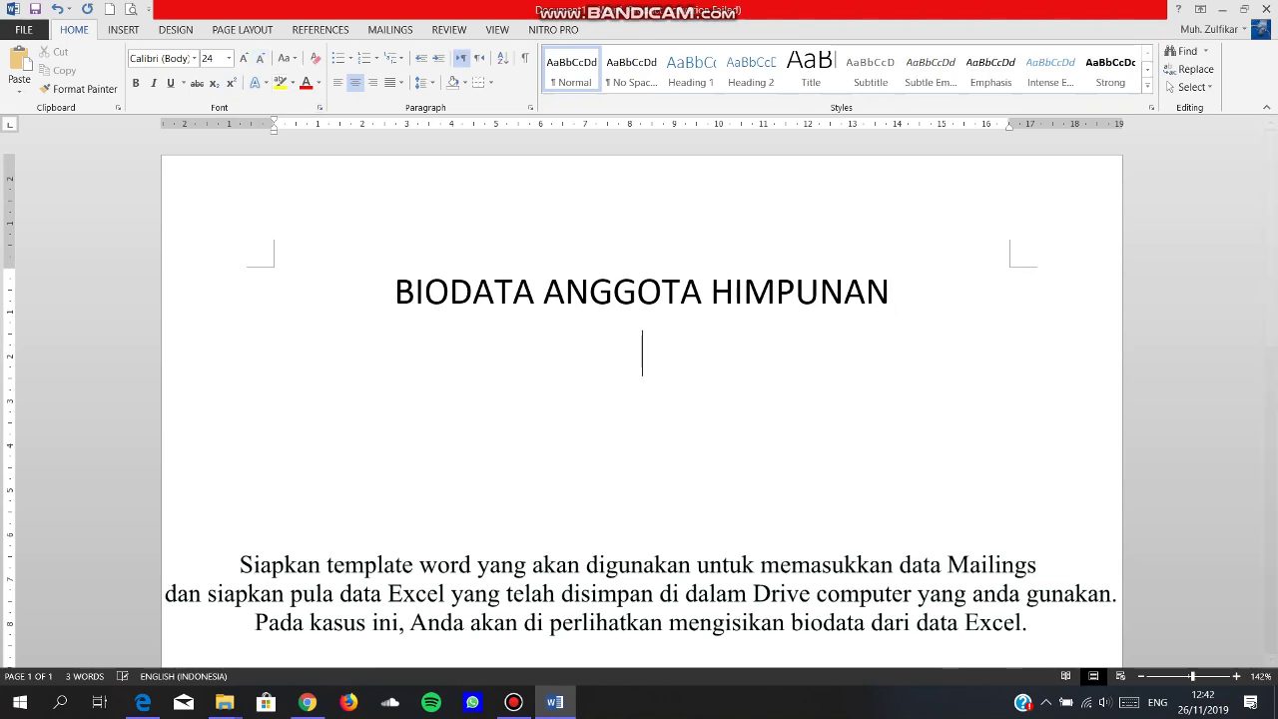
key(ctrl+l)
click(260, 58)
click(259, 58)
click(259, 58)
Step: Add the Nama and Tempat lahir labels, each followed by a tab-aligned colon
text(Nama)
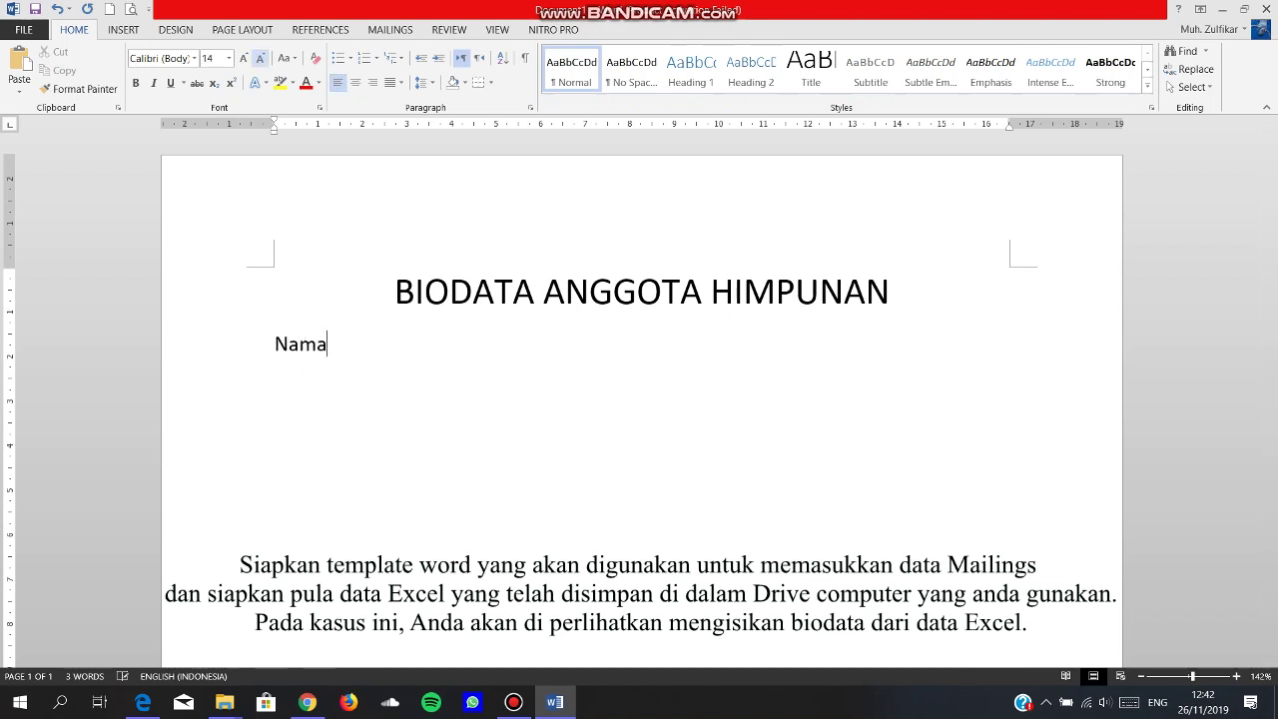
text( :)
key(BackSpace)
key(Tab)
text(:)
key(Return)
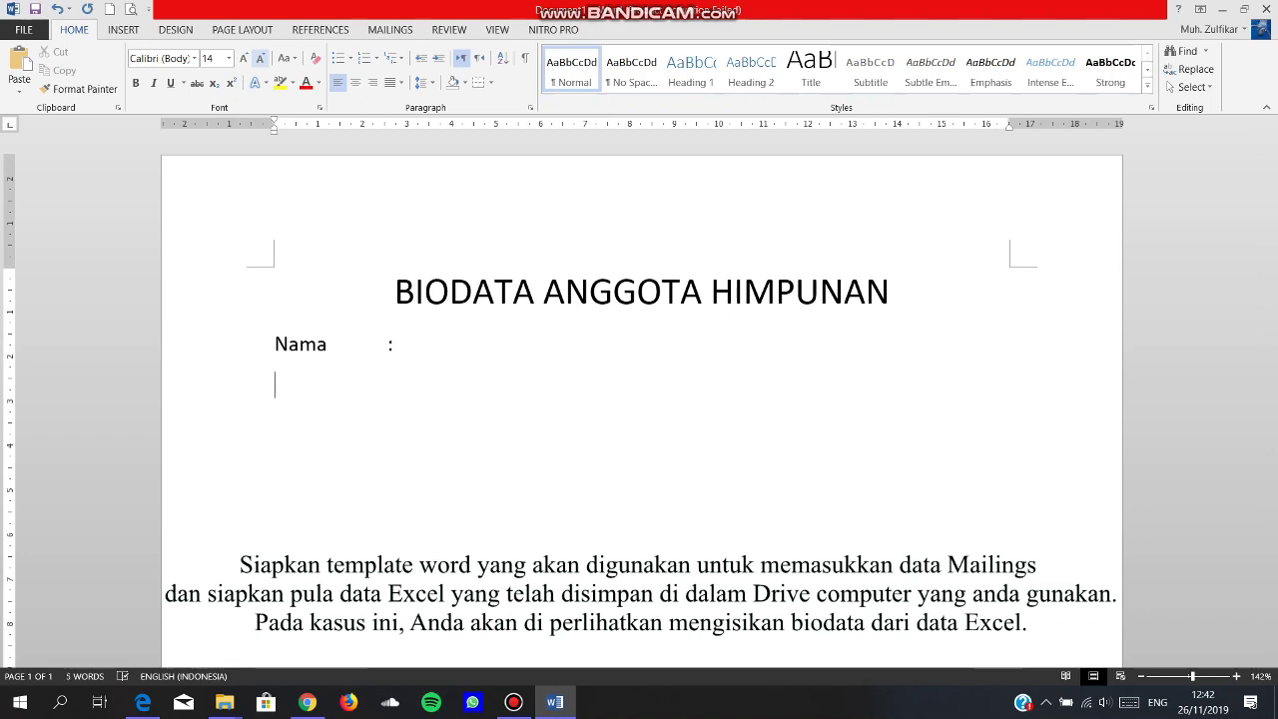
text(T)
text(empat lahir)
key(Tab)
text(:)
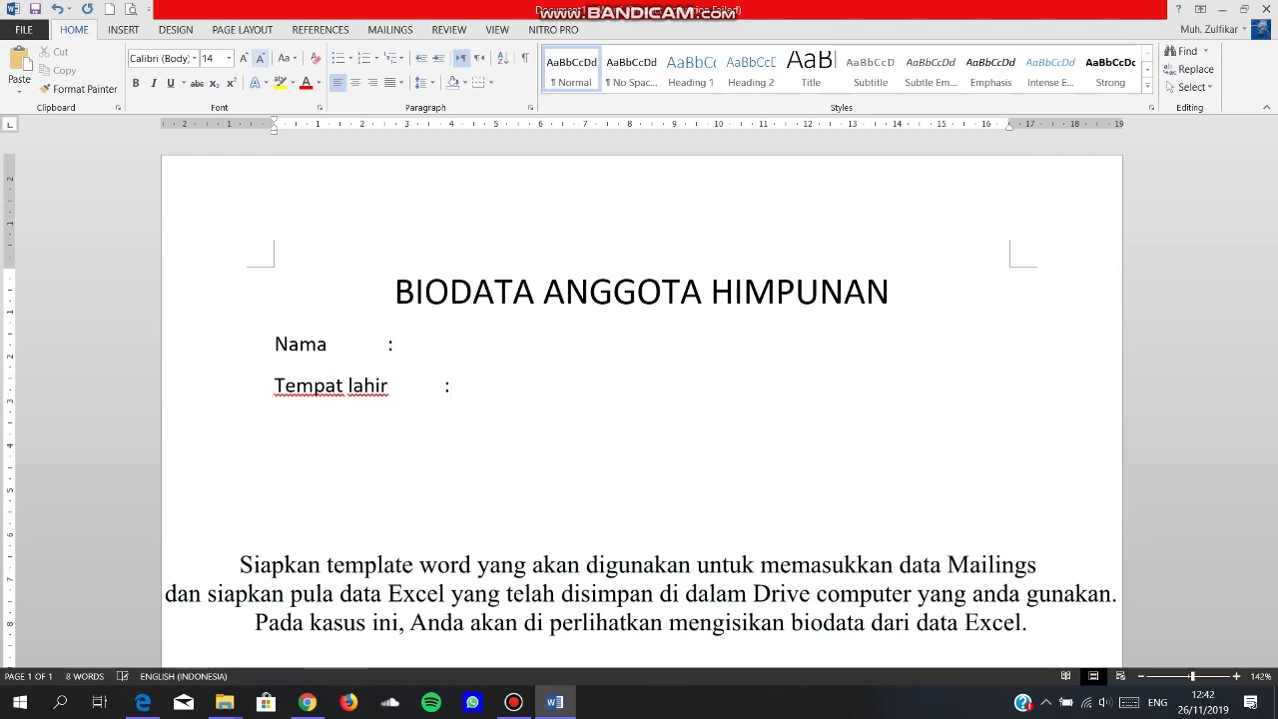
click(389, 343)
key(Tab)
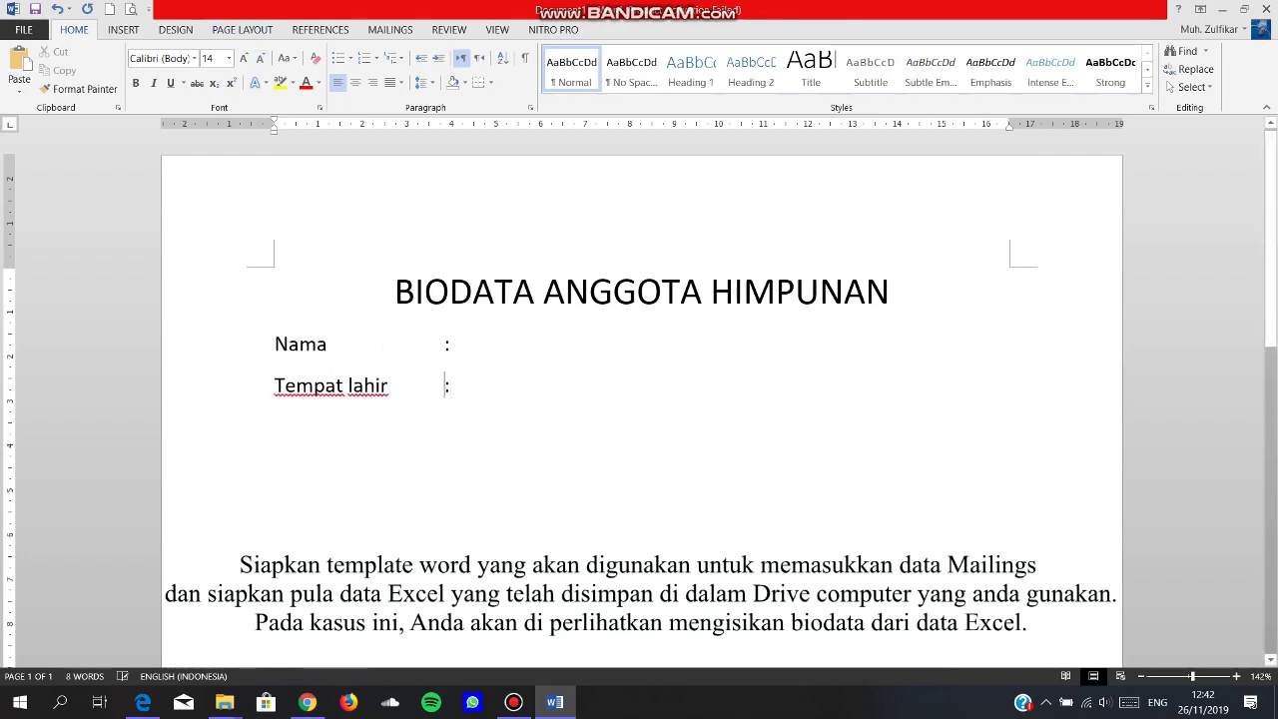
key(End)
key(Return)
Step: Add the Tanggal lahir and Jenis Kelamin labels with matching tab-aligned colons
text(Tanggal lahir)
key(Tab)
text(:)
key(Return)
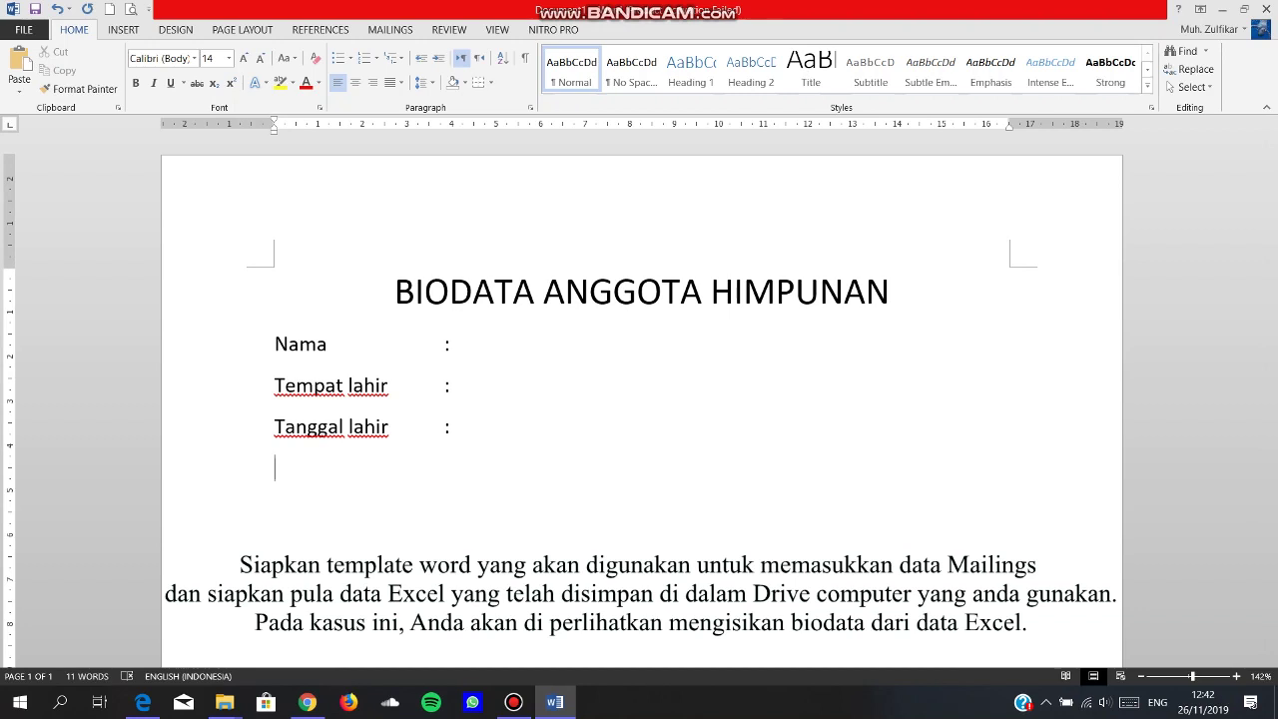
text(Jee)
key(BackSpace)
key(BackSpace)
text(enis Kelamin)
key(Tab)
text(:)
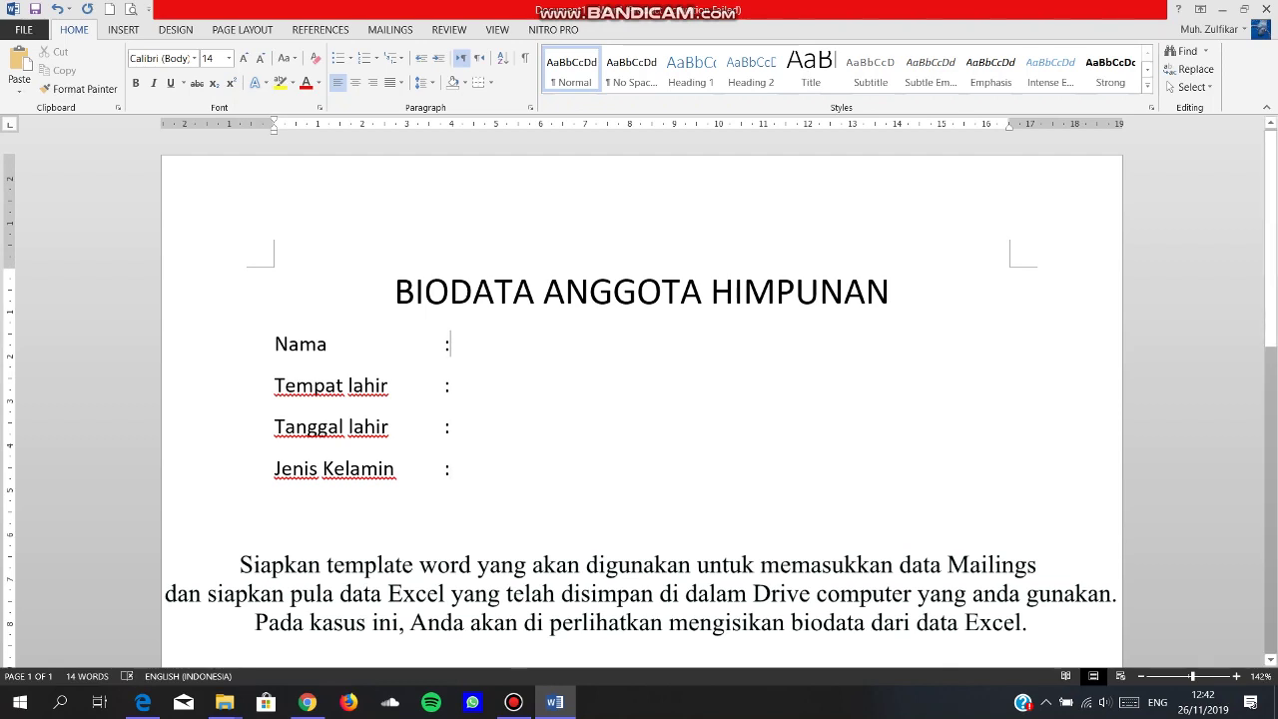
click(424, 292)
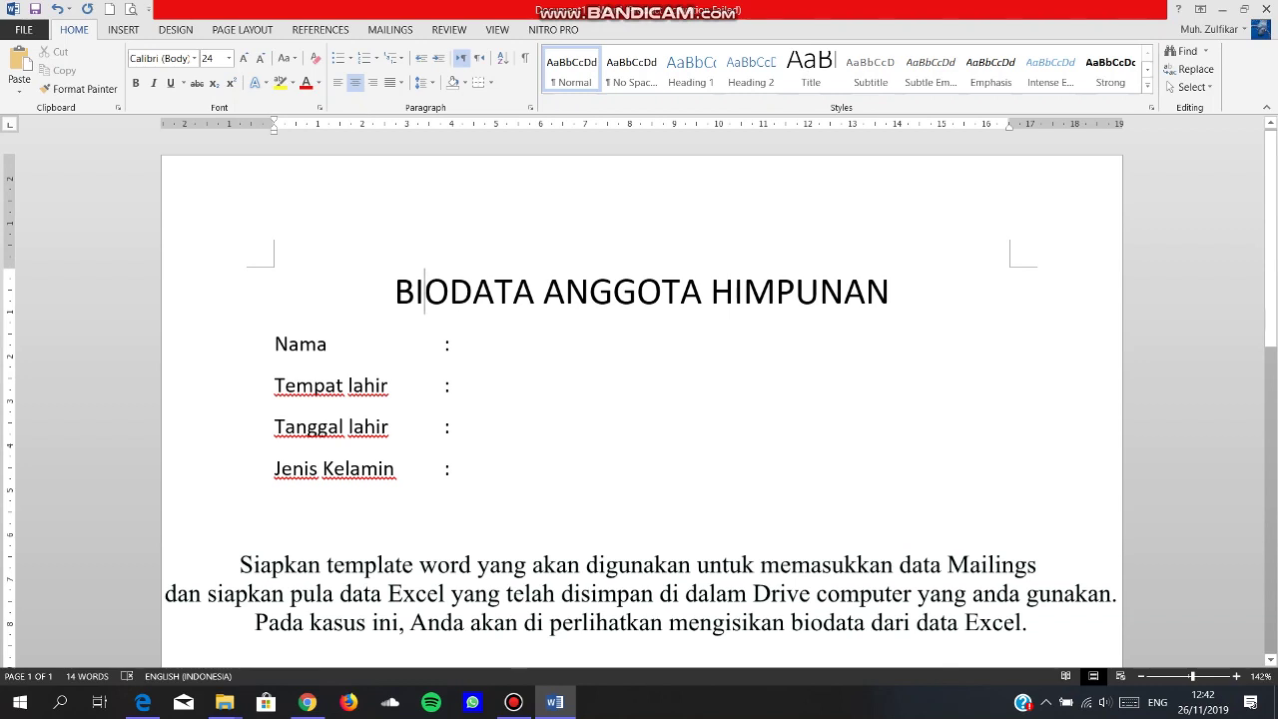
click(450, 468)
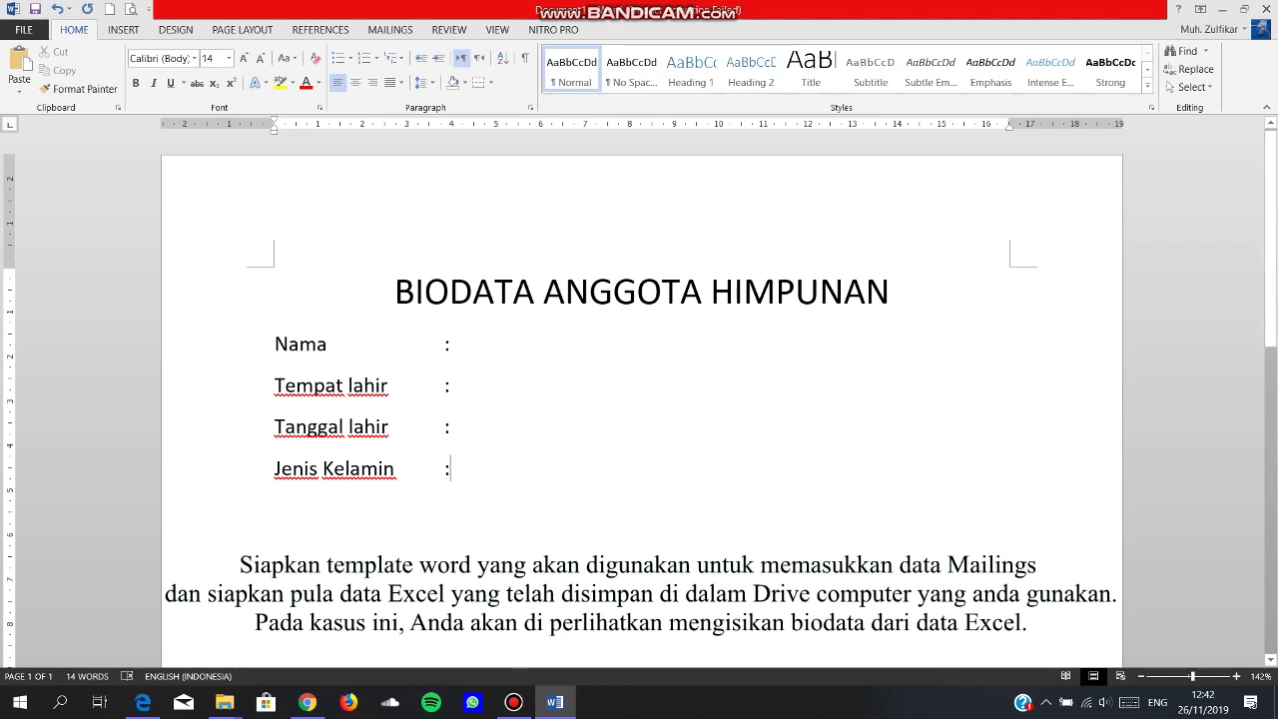
key(super+s)
Step: Launch Excel 2013 and open a new blank workbook
text(exce)
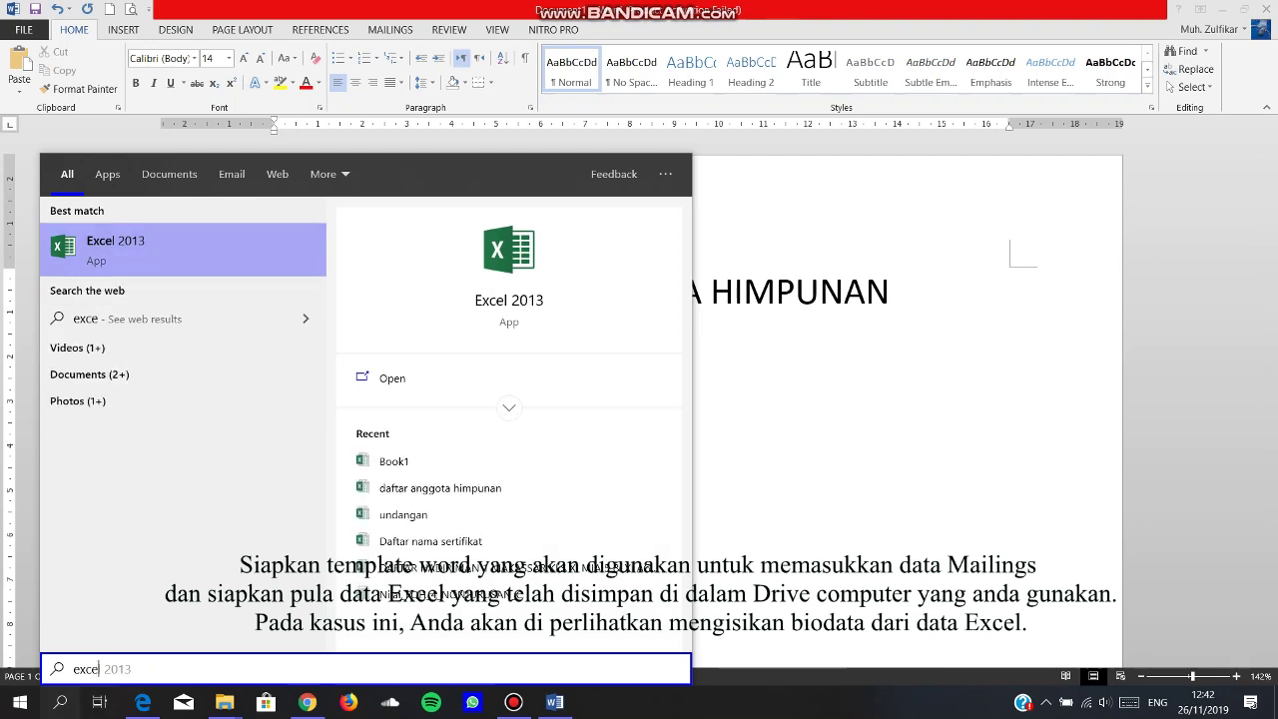
key(Return)
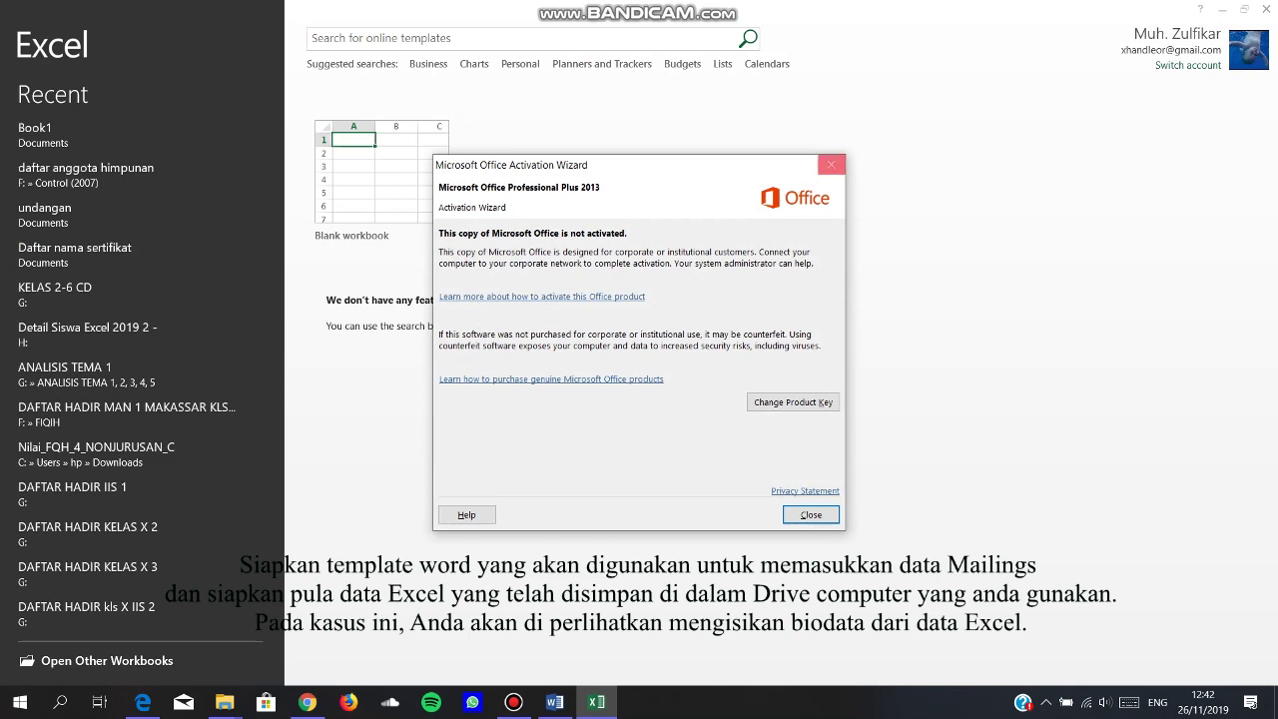
key(Escape)
key(Return)
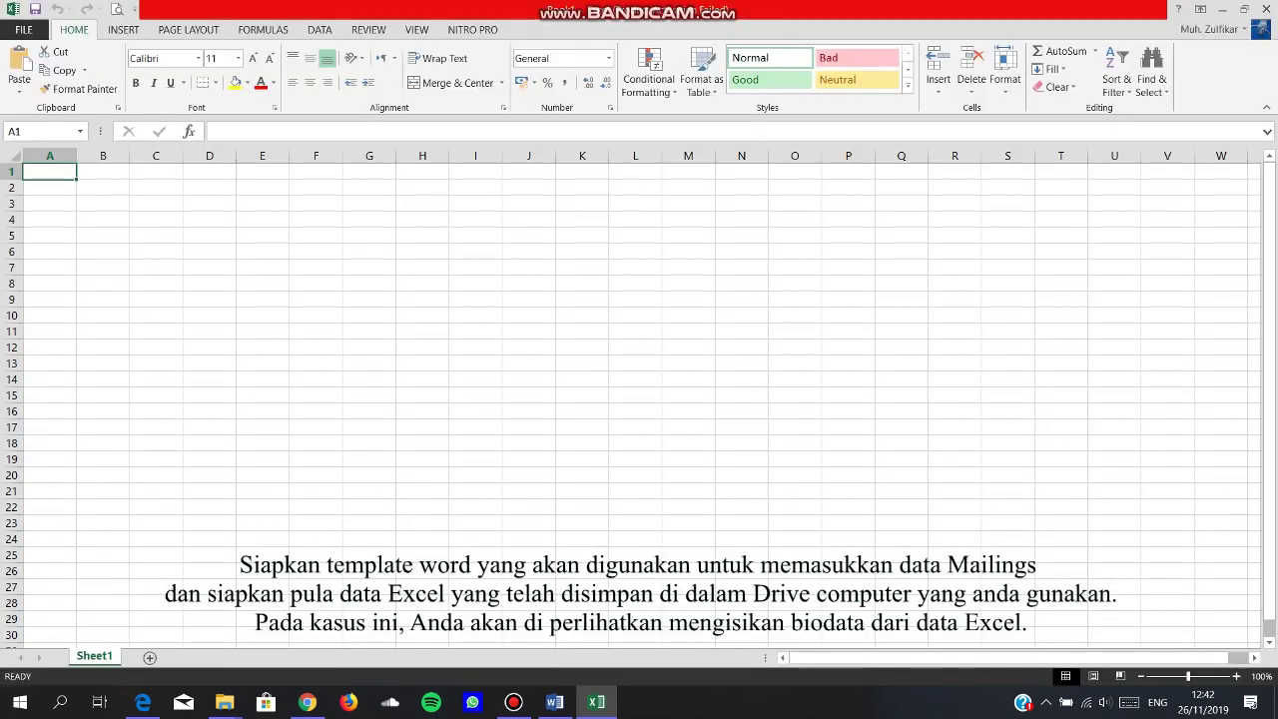
Step: Enter the headings 'Nama' in A1 and 'Tempat lahor' in B1
text(Nama)
key(Return)
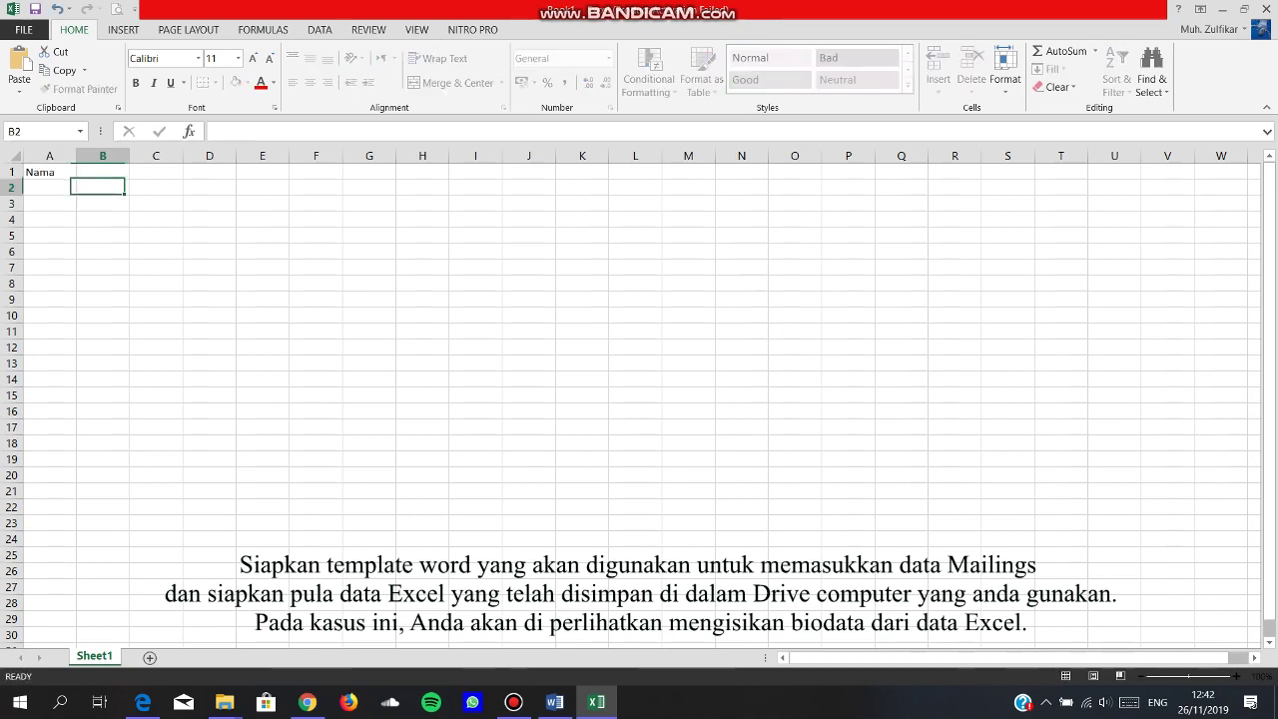
click(103, 172)
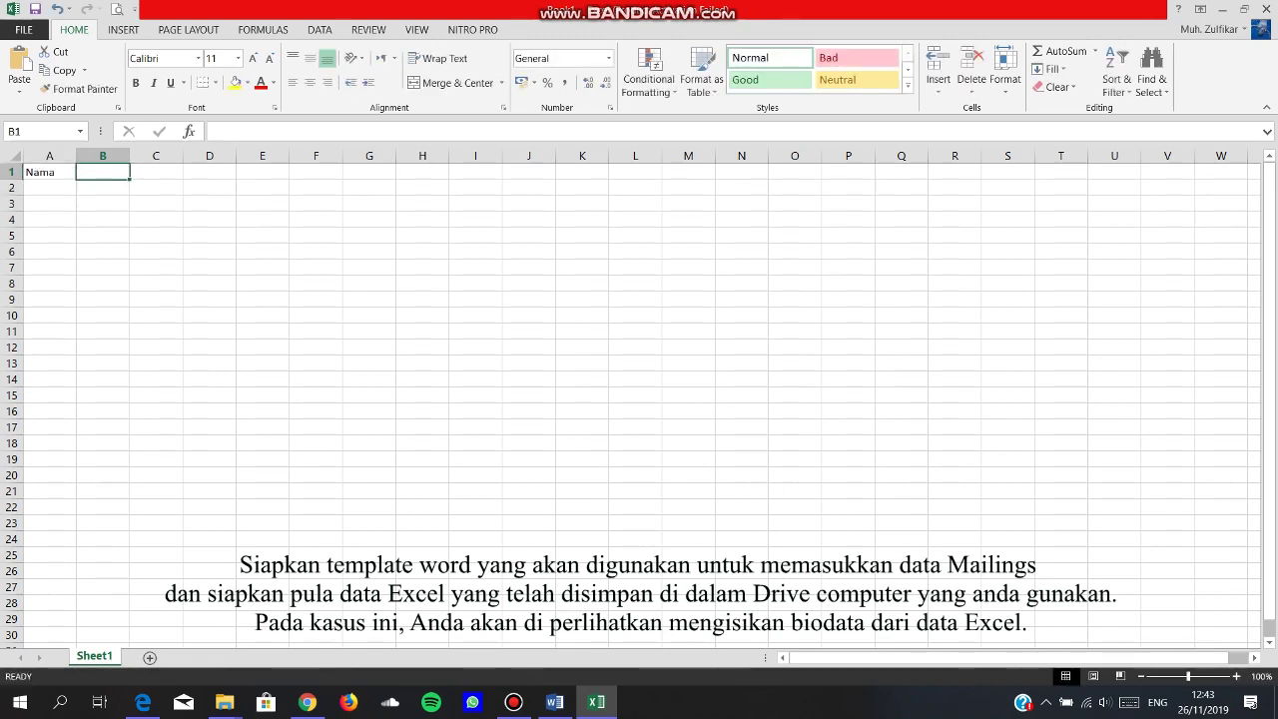
text(Tempat lahor)
click(73, 171)
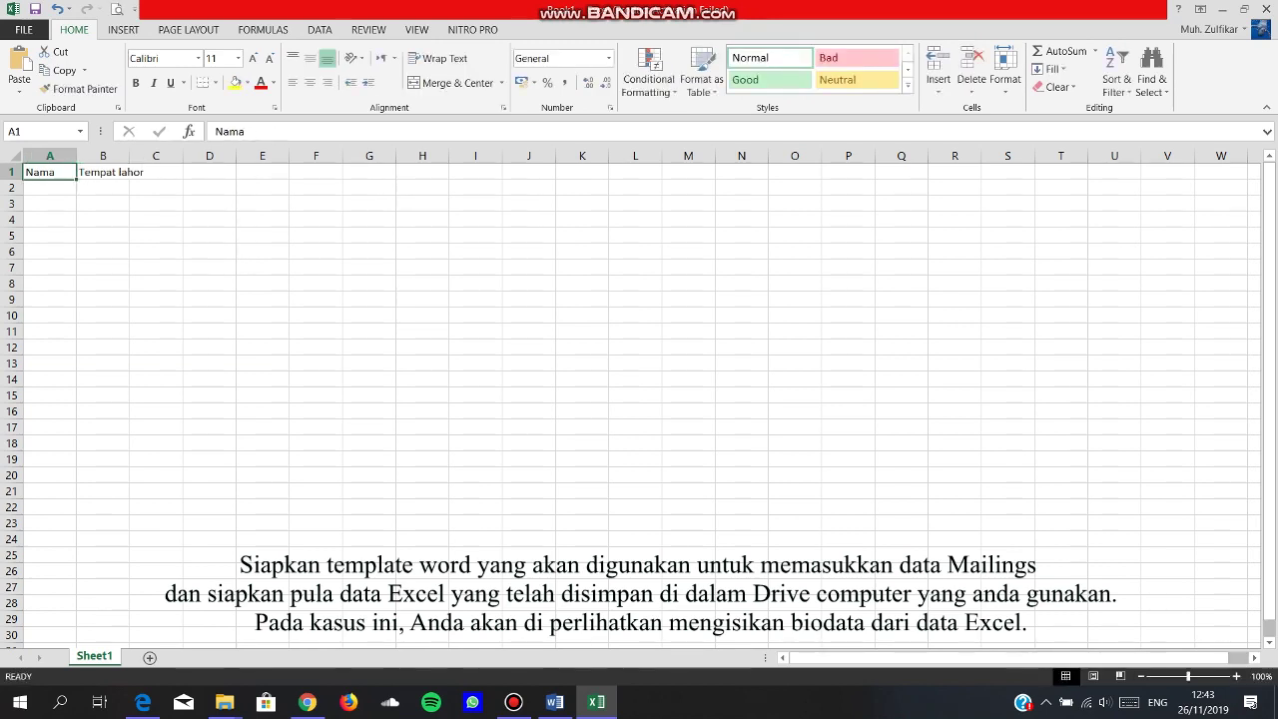
click(121, 173)
click(160, 171)
click(204, 172)
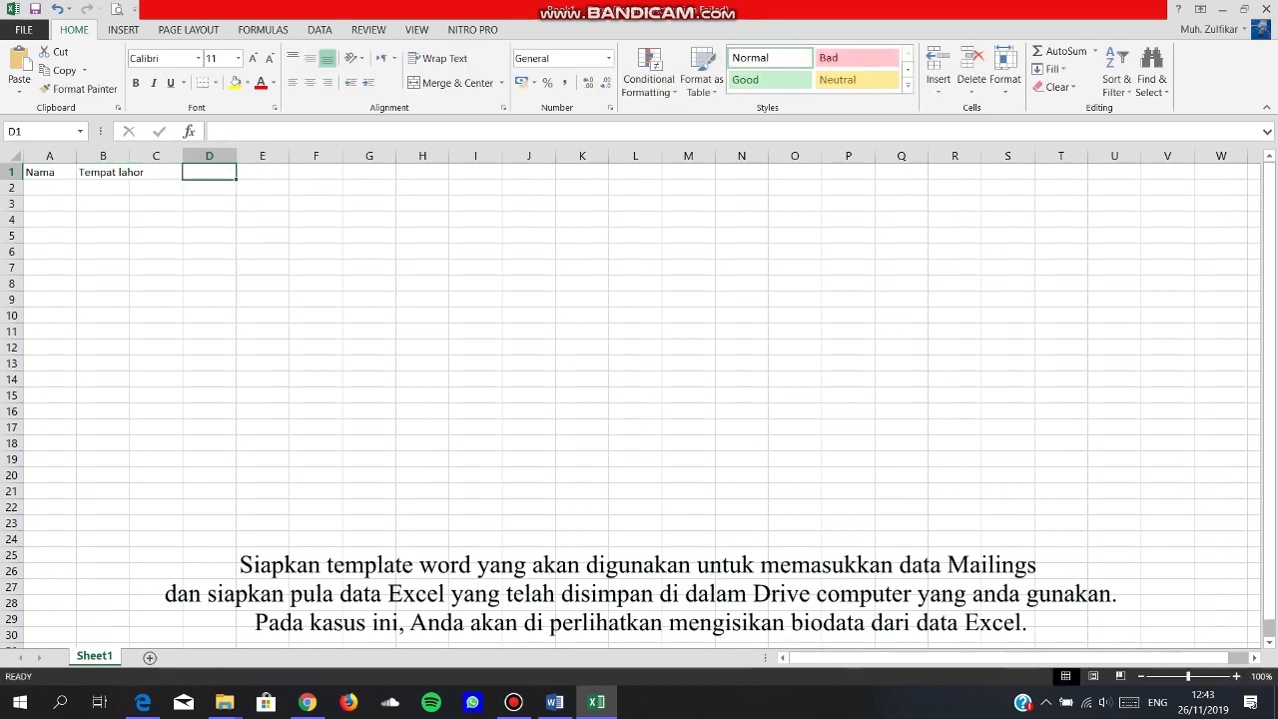
Step: Correct the B1 heading from 'Tempat lahor' to 'Tempat lahir'
click(110, 172)
double_click(110, 172)
click(145, 171)
key(BackSpace)
key(BackSpace)
text(ir)
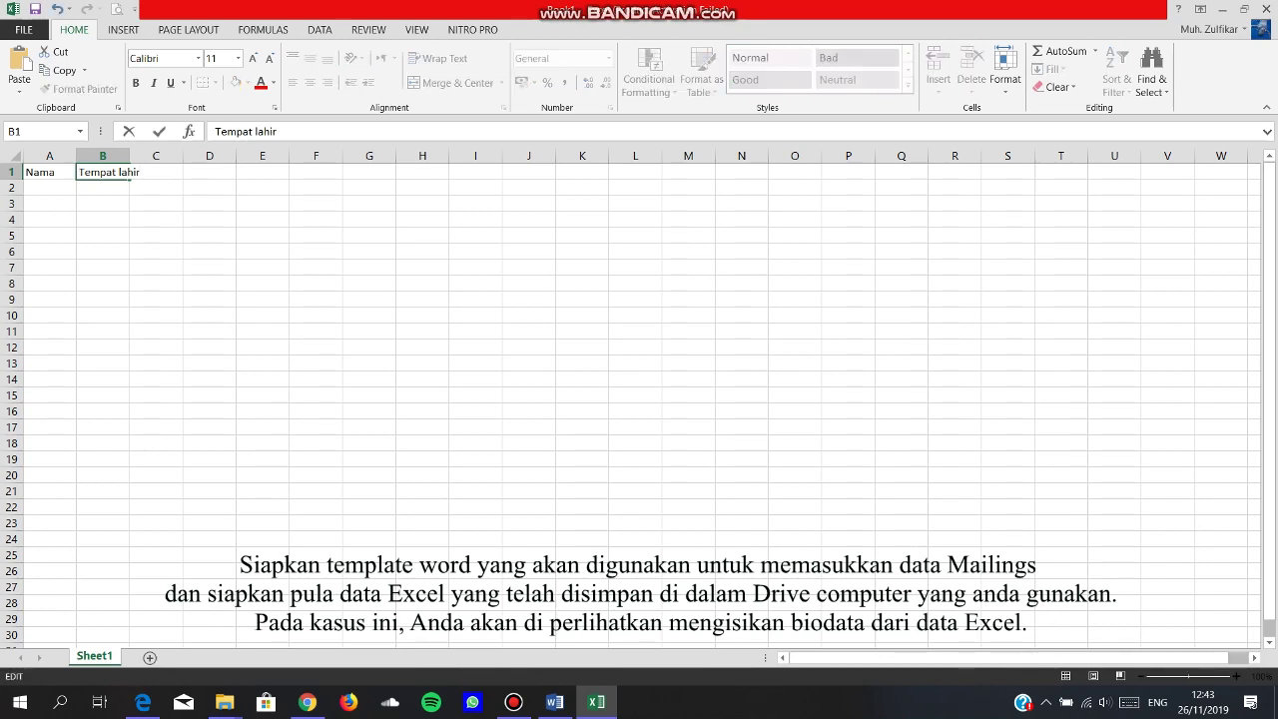
click(209, 172)
Step: Enter 'Tanggal lahir' in C1 and 'Jenis Kelamon' in D1, then close the workbook
click(140, 171)
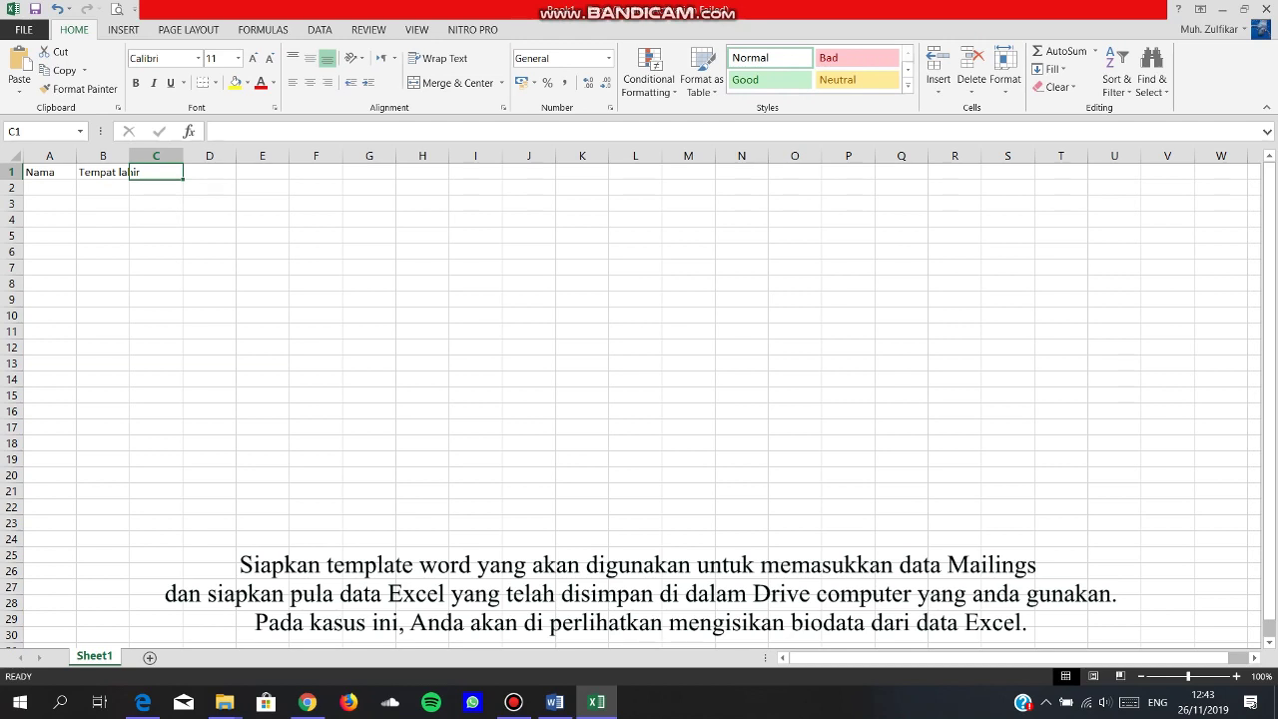
text(Tangga)
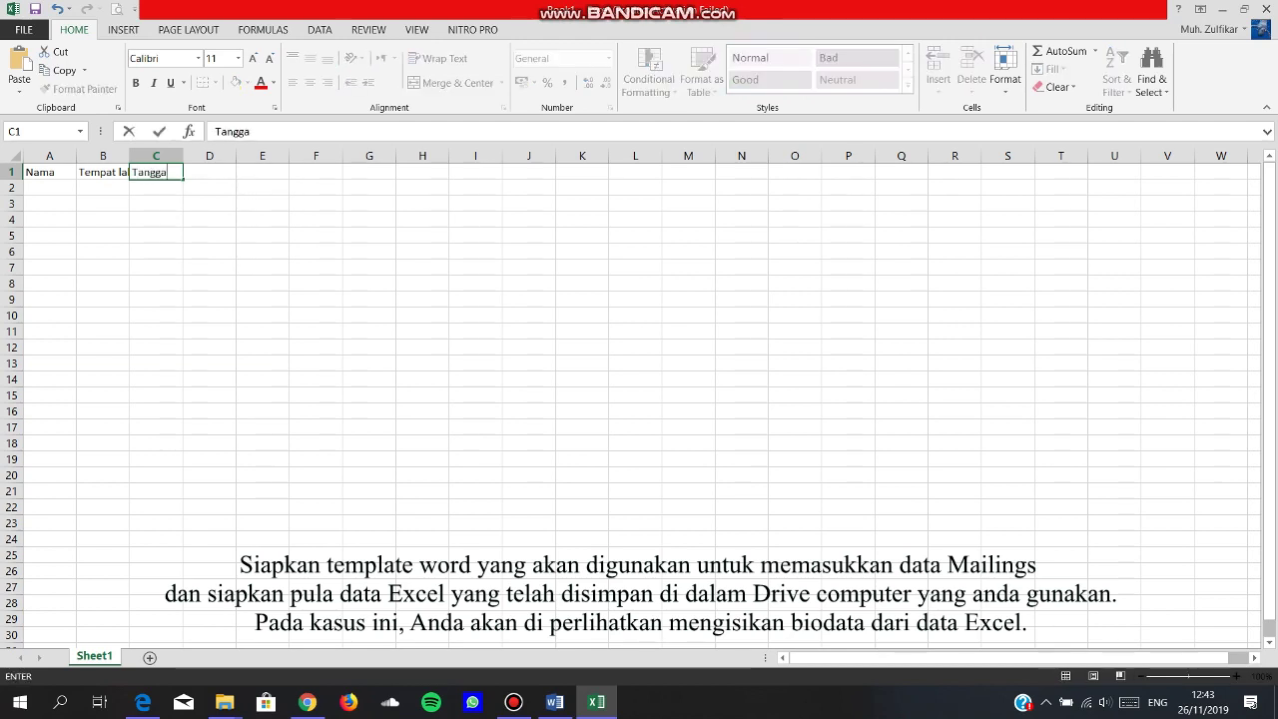
text(l lahir)
key(F2)
click(209, 156)
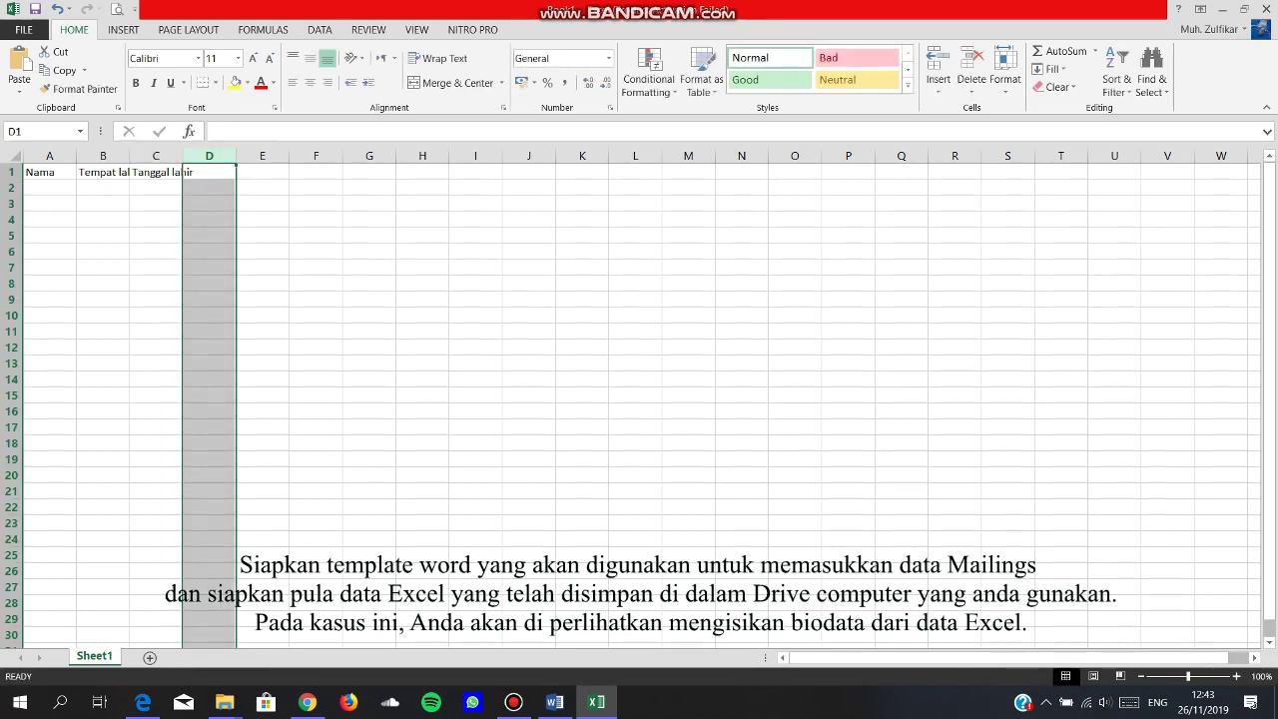
text(Jenis Kea,)
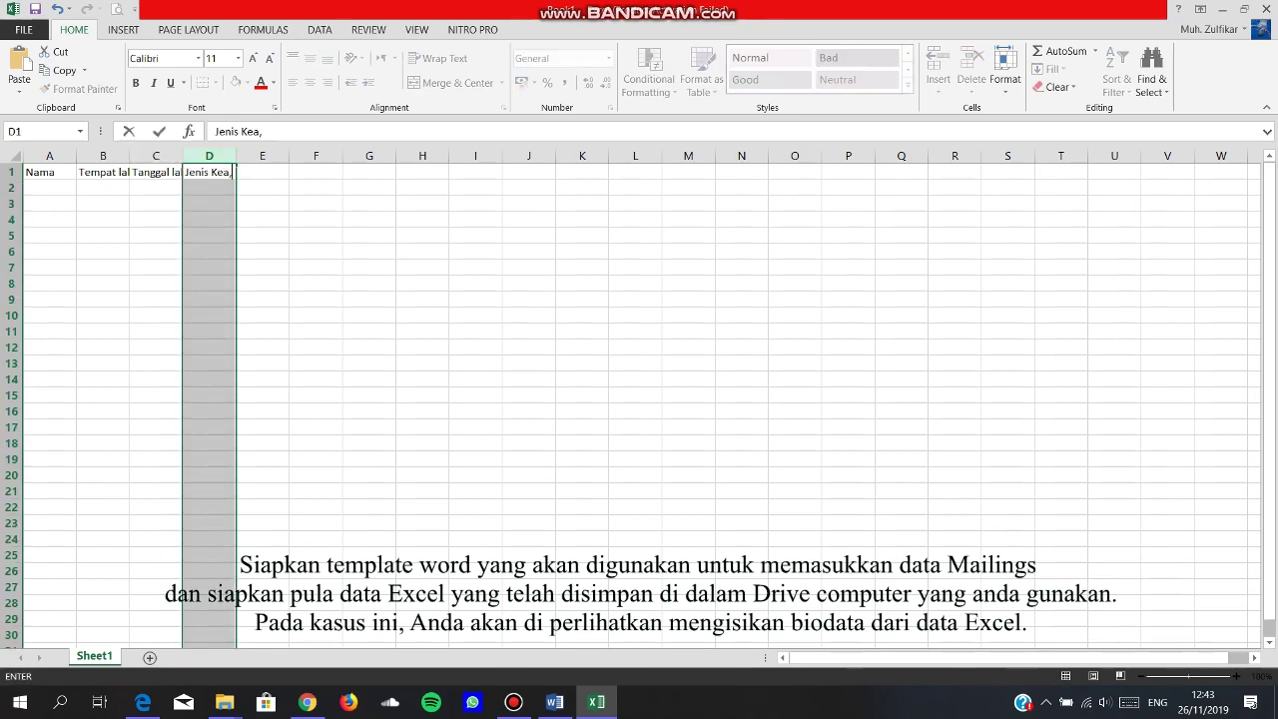
text(lamon)
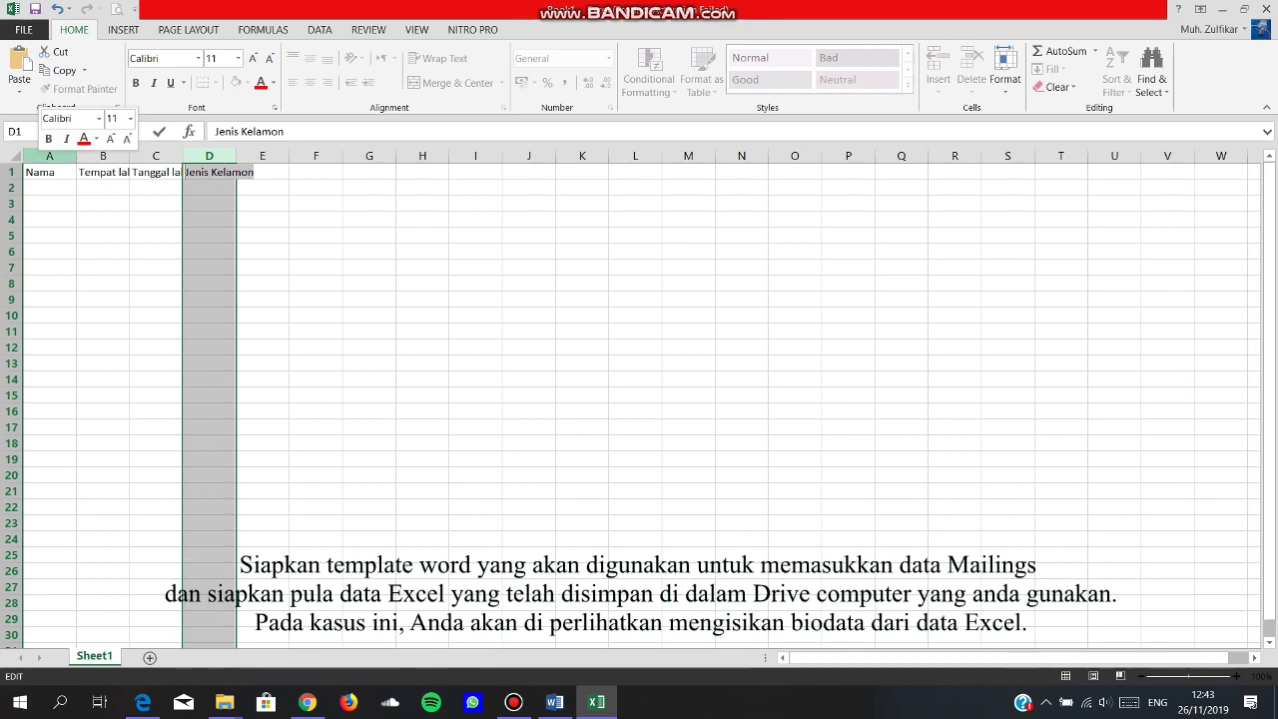
click(156, 172)
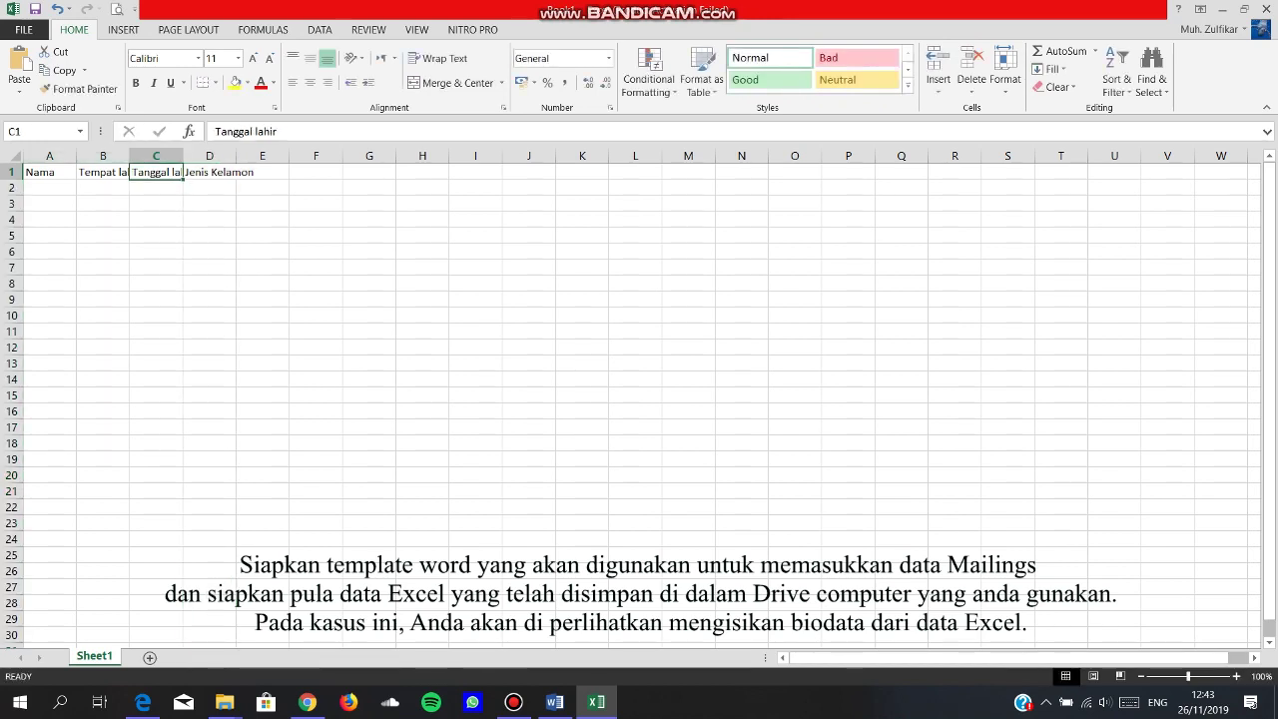
click(209, 172)
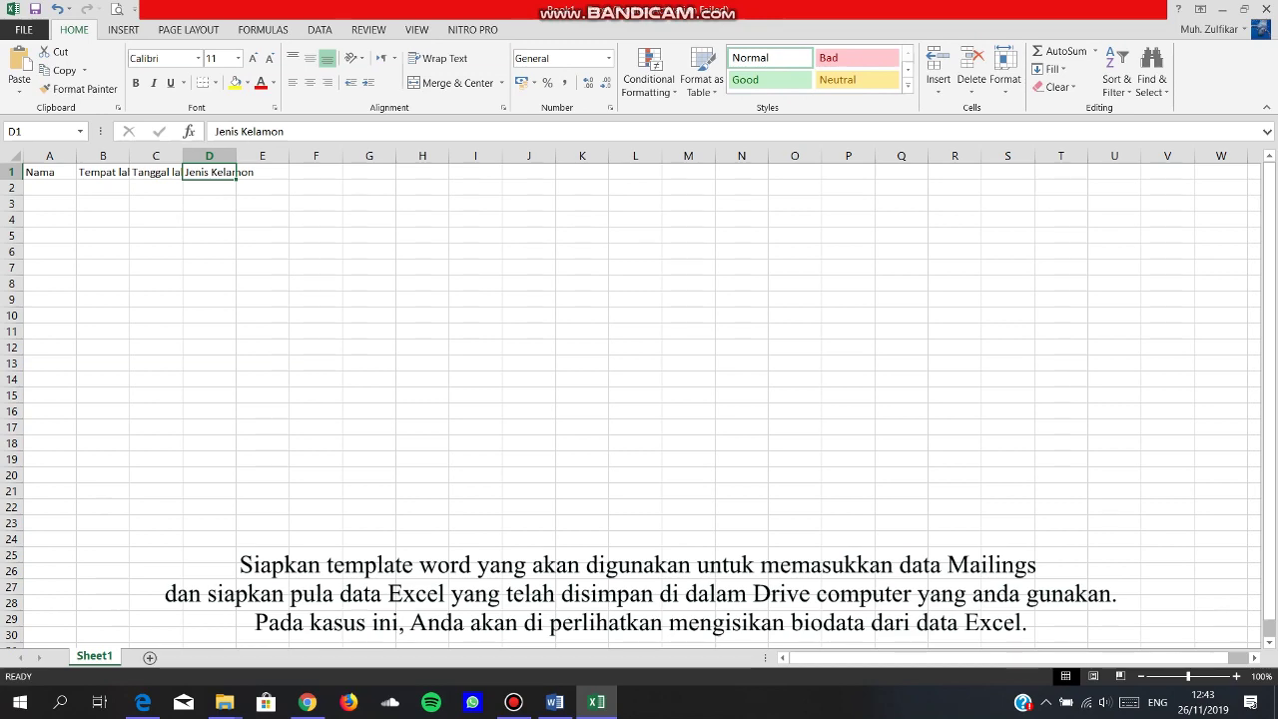
key(alt+F4)
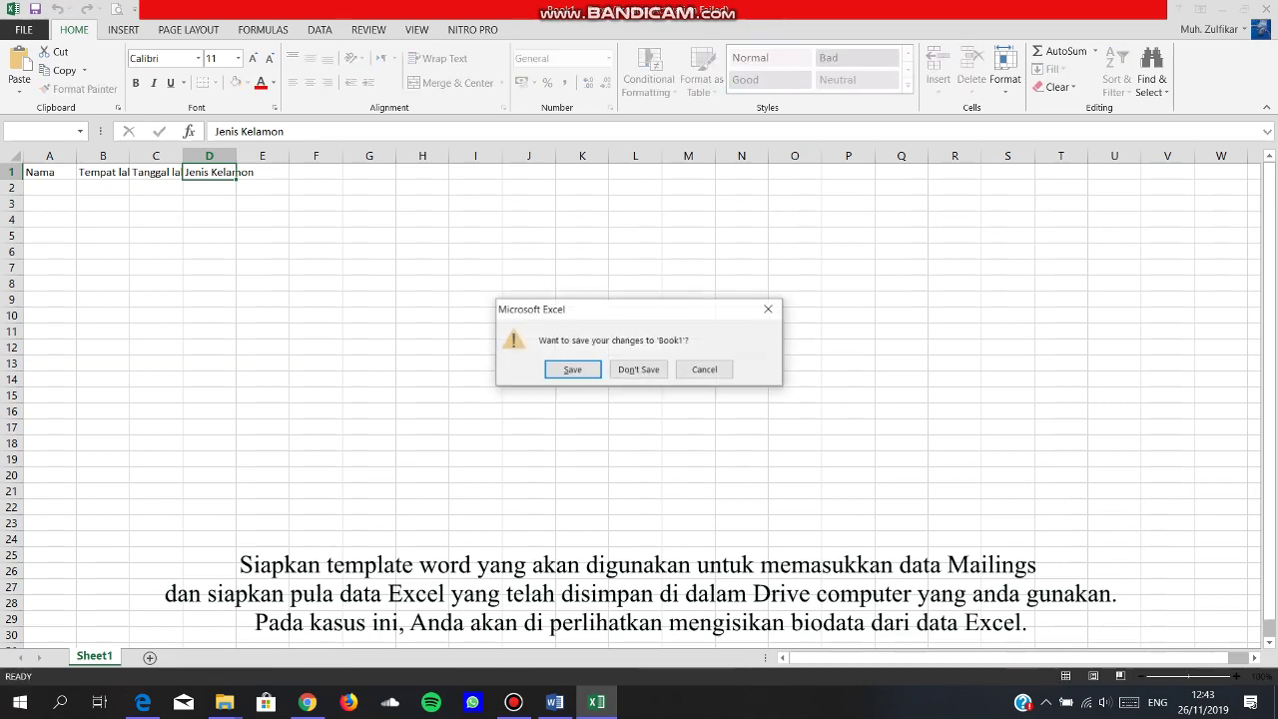
Step: Discard the old sheet, relaunch Excel from Windows search and open a blank workbook
key(n)
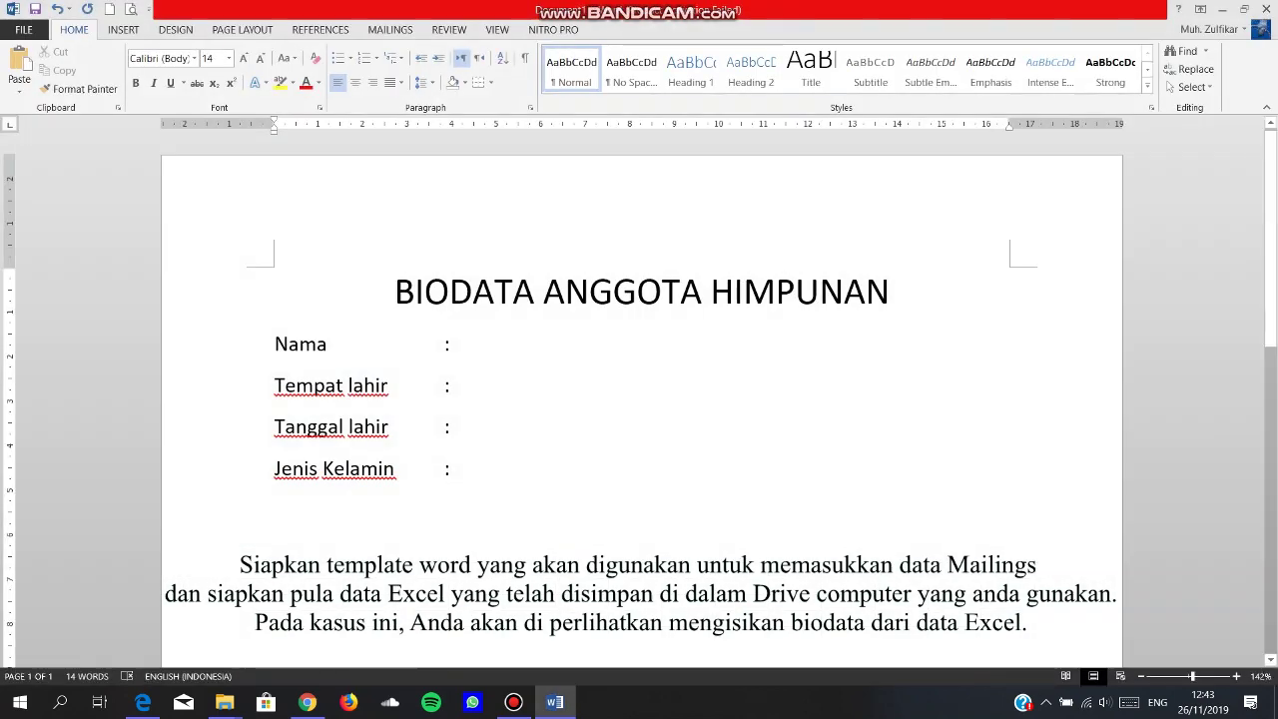
click(60, 702)
text(exce)
key(Return)
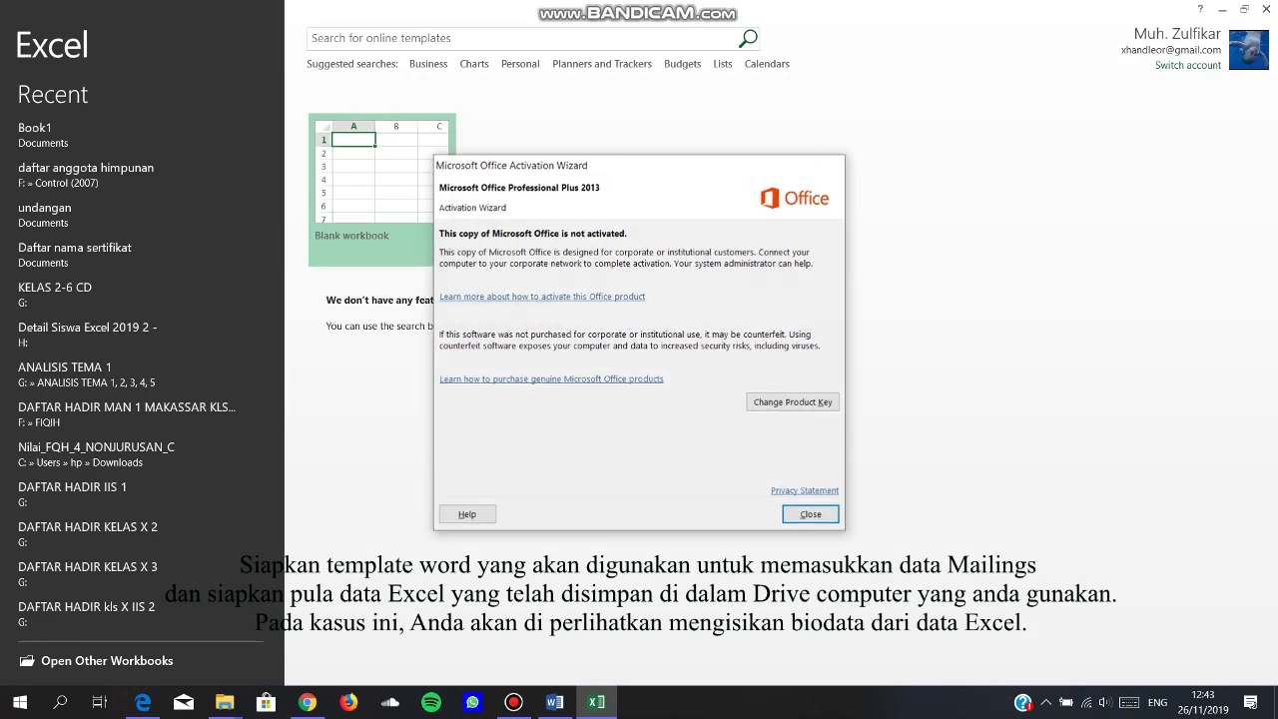
key(Return)
key(Return)
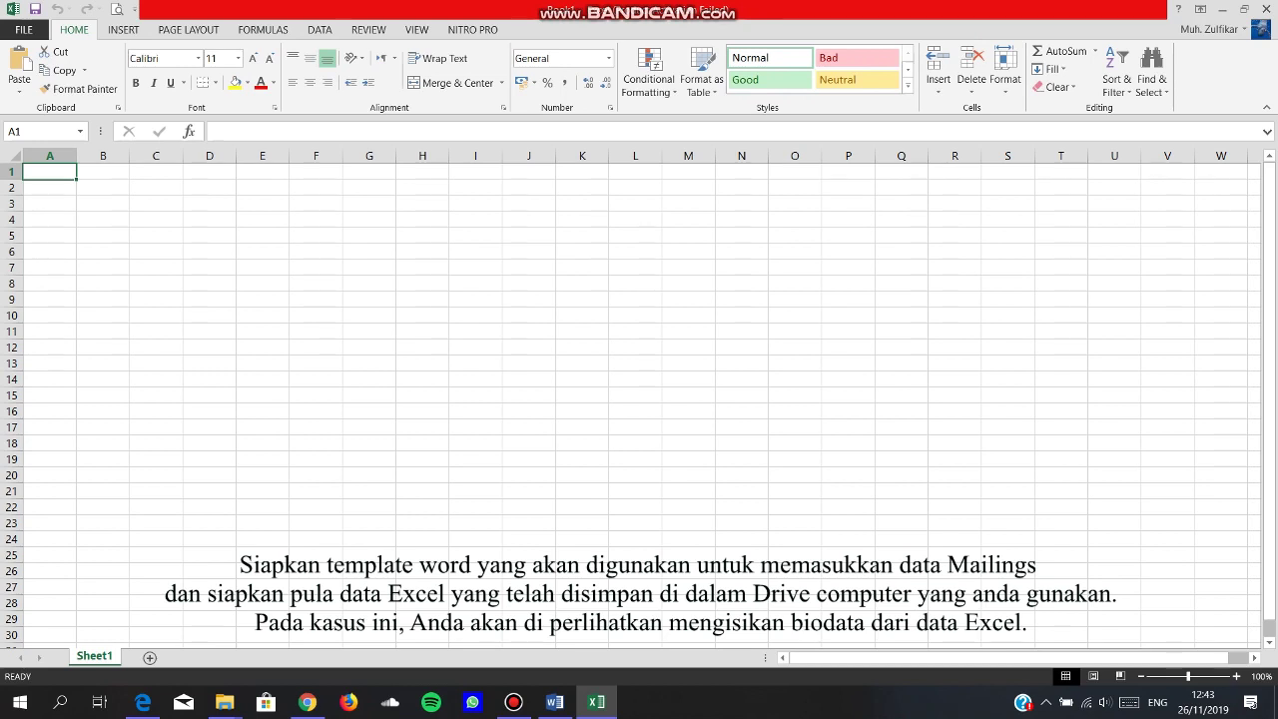
Step: Enter headings Nama, Tempat lahir, Tanggal lahir, Jenis kelamin in A1–D1 and widen the columns
text(Nama)
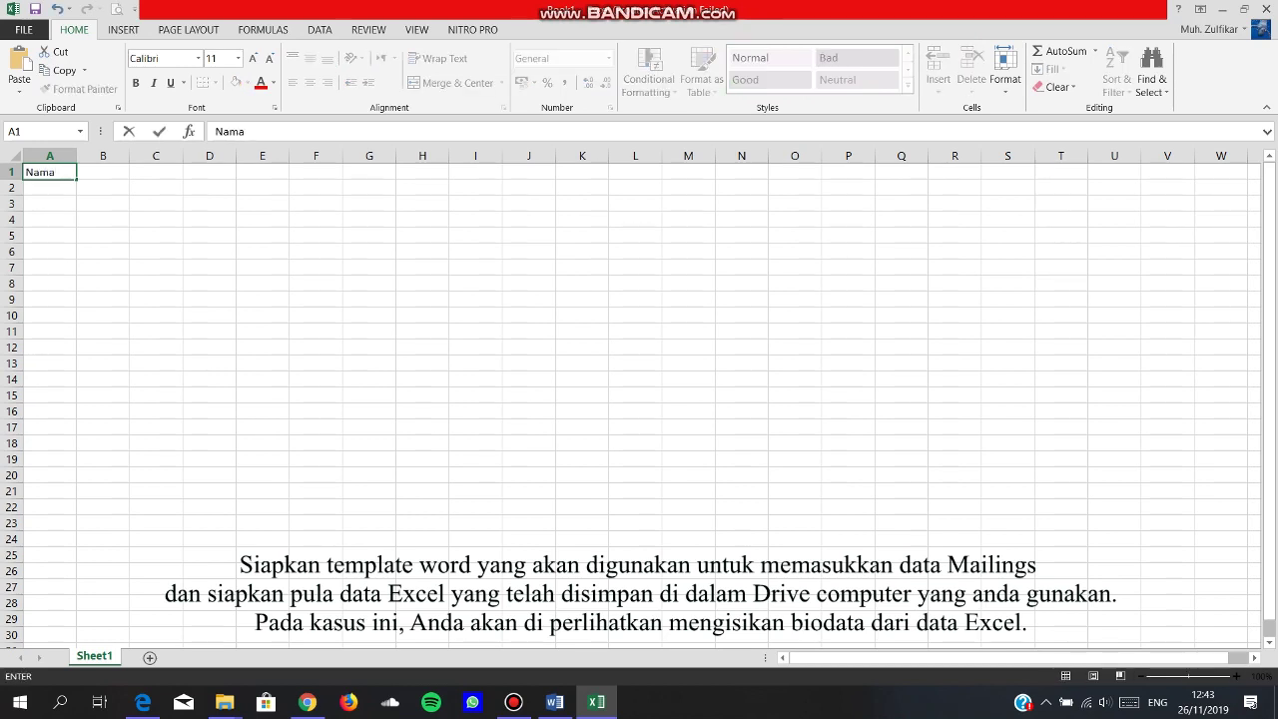
key(Tab)
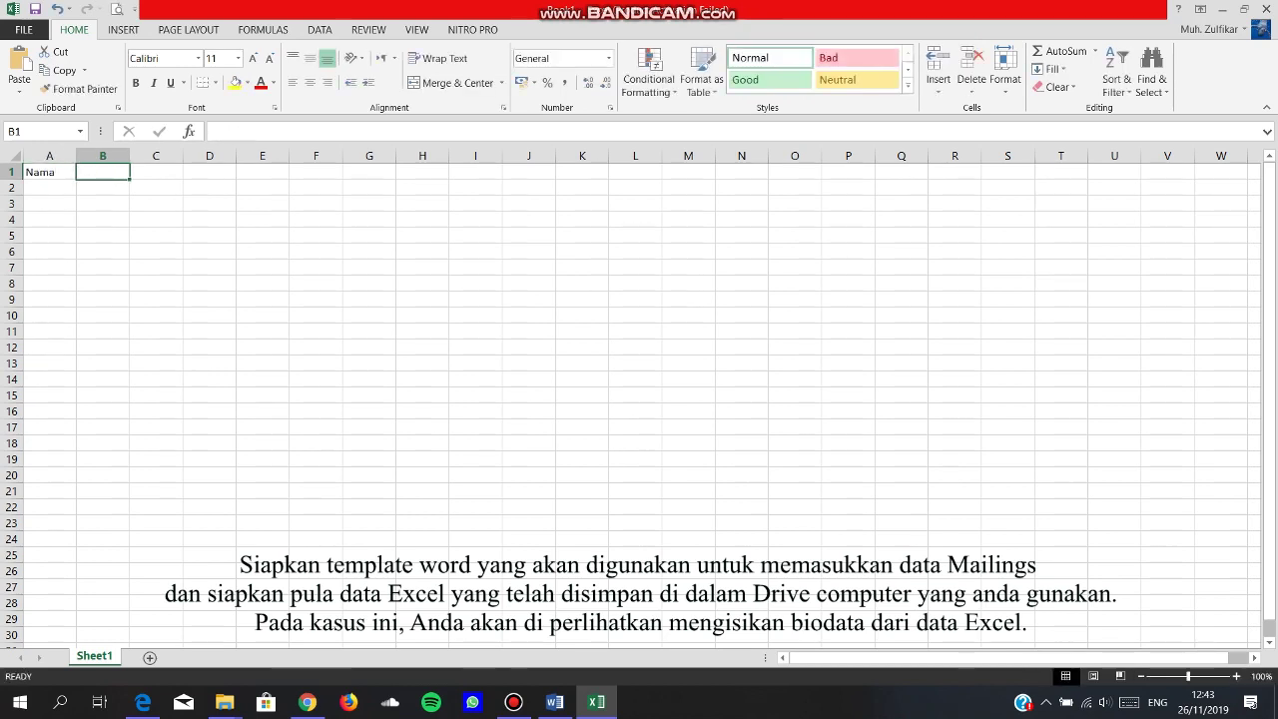
text(Tempat lahir)
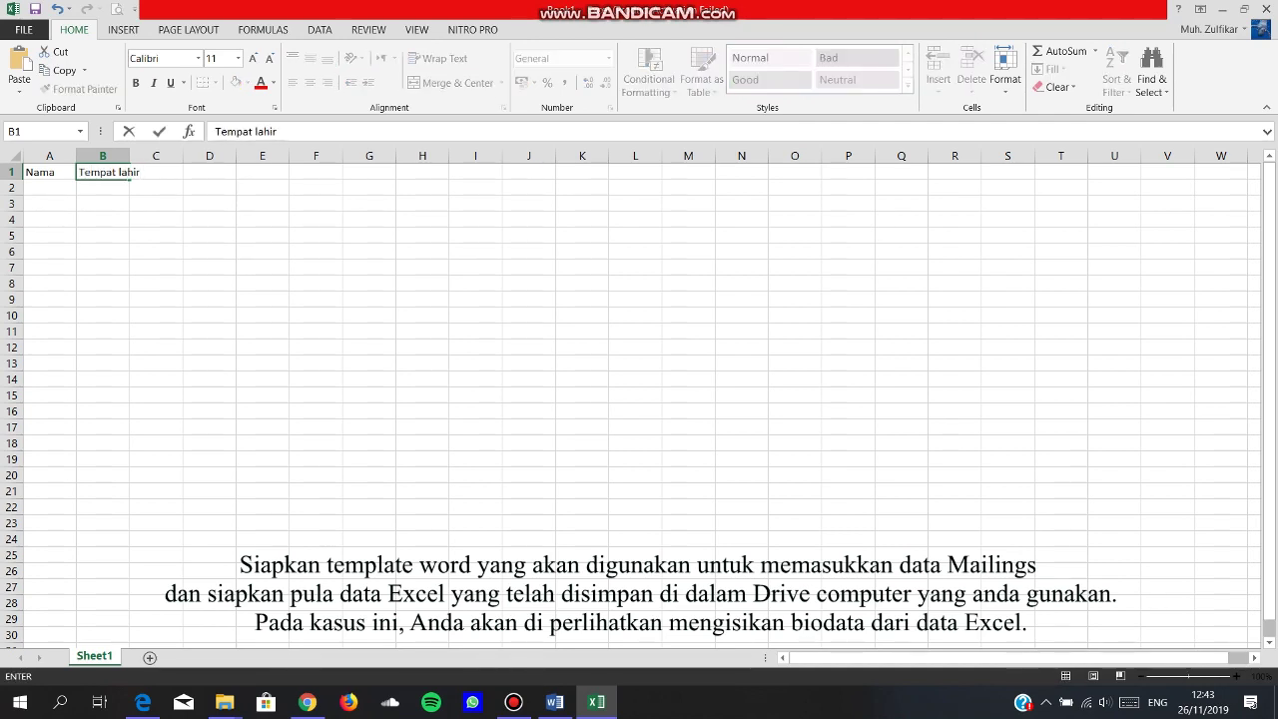
key(F2)
double_click(130, 172)
click(156, 155)
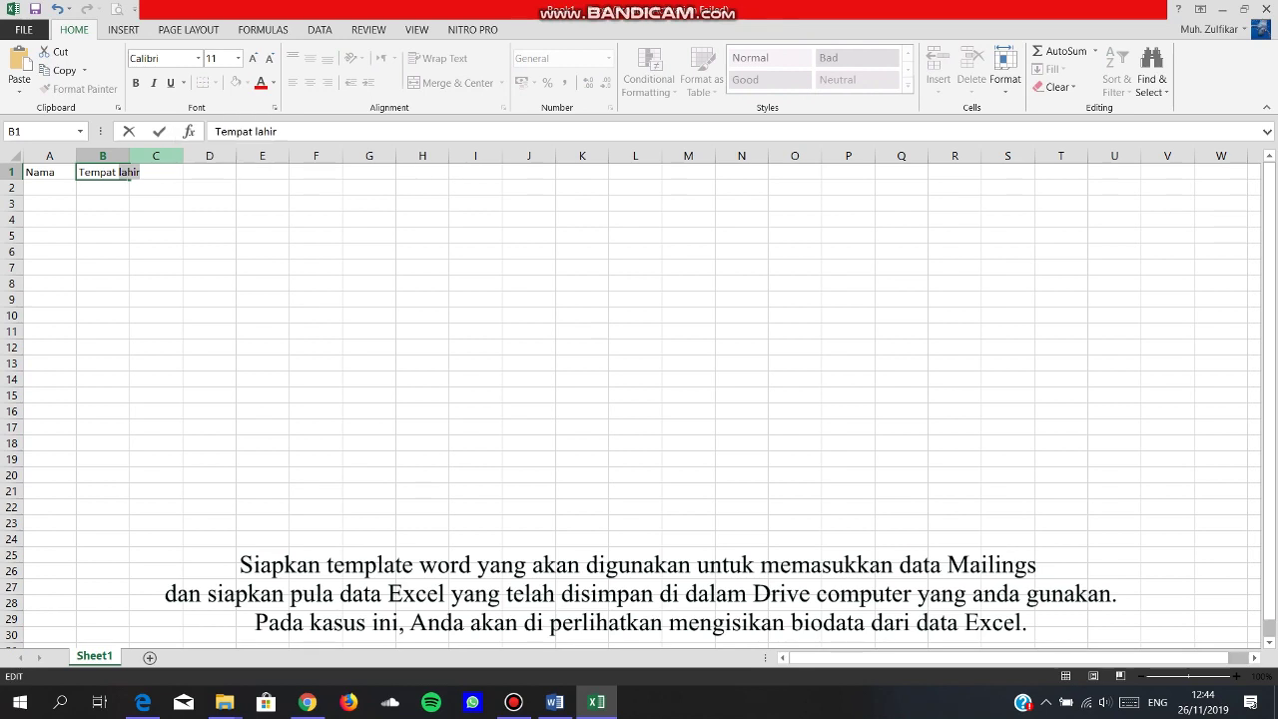
text(Tanggal lahir)
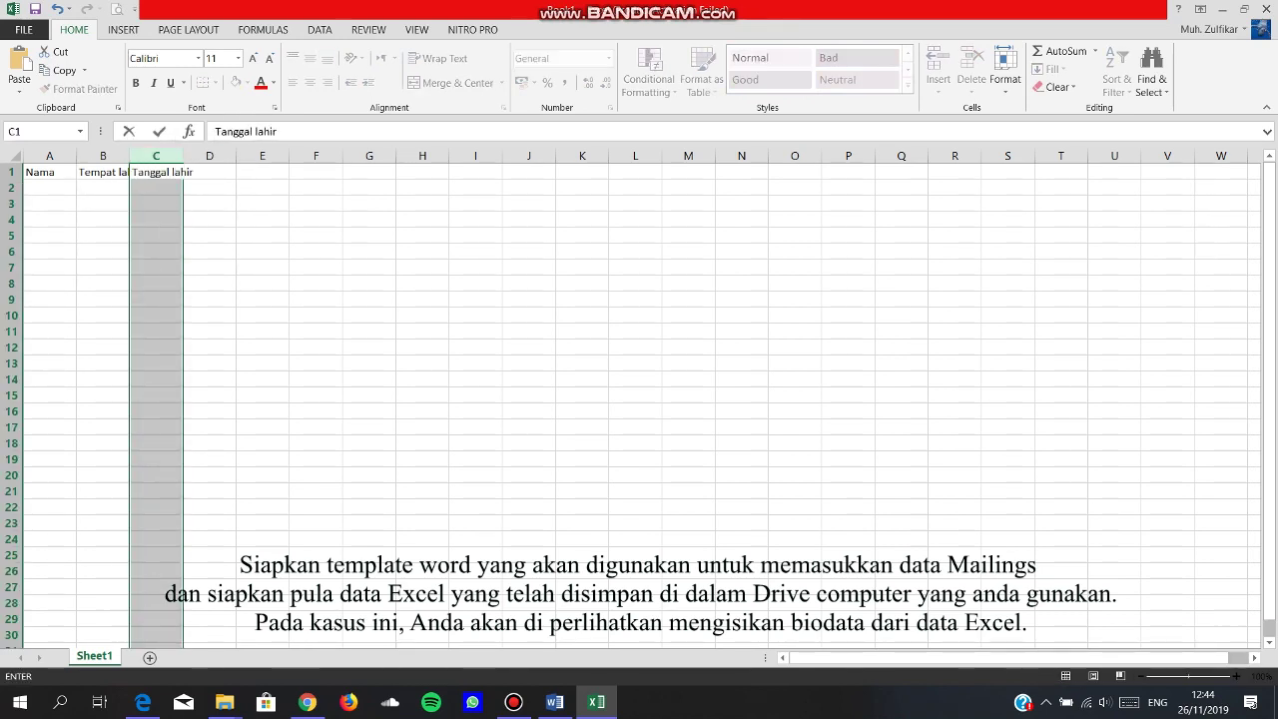
key(Tab)
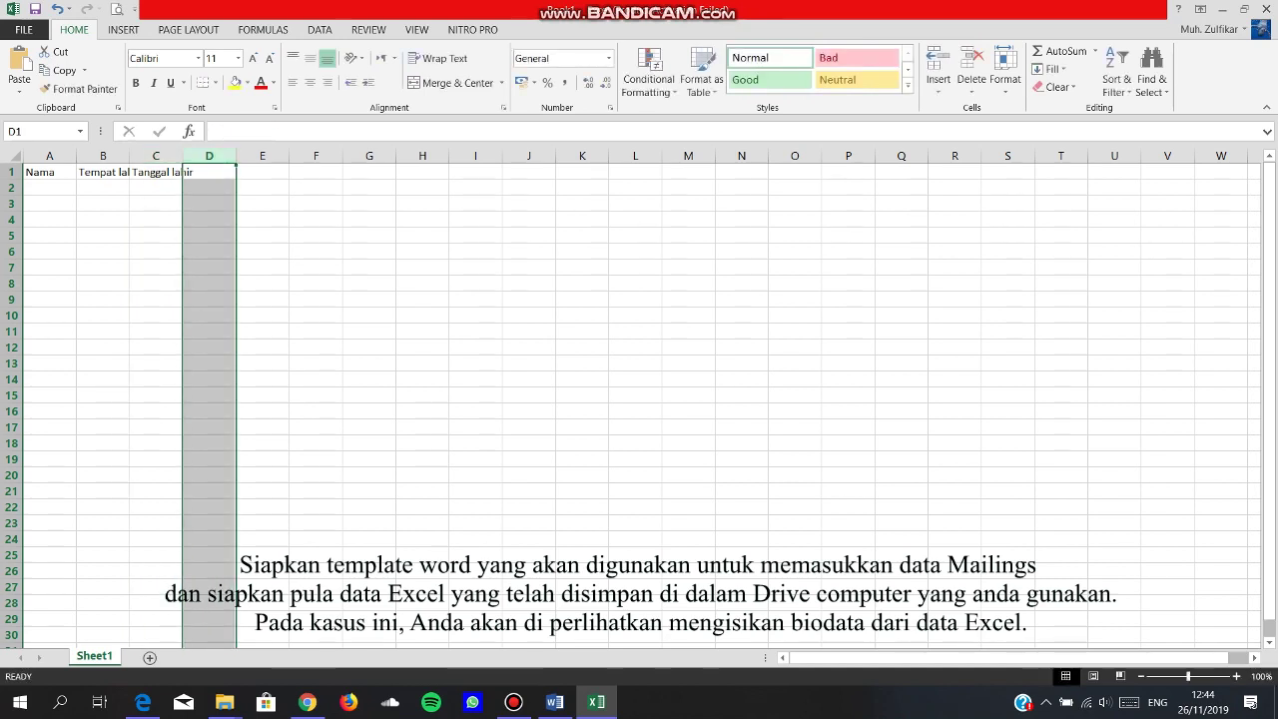
text(Jenis kelamin)
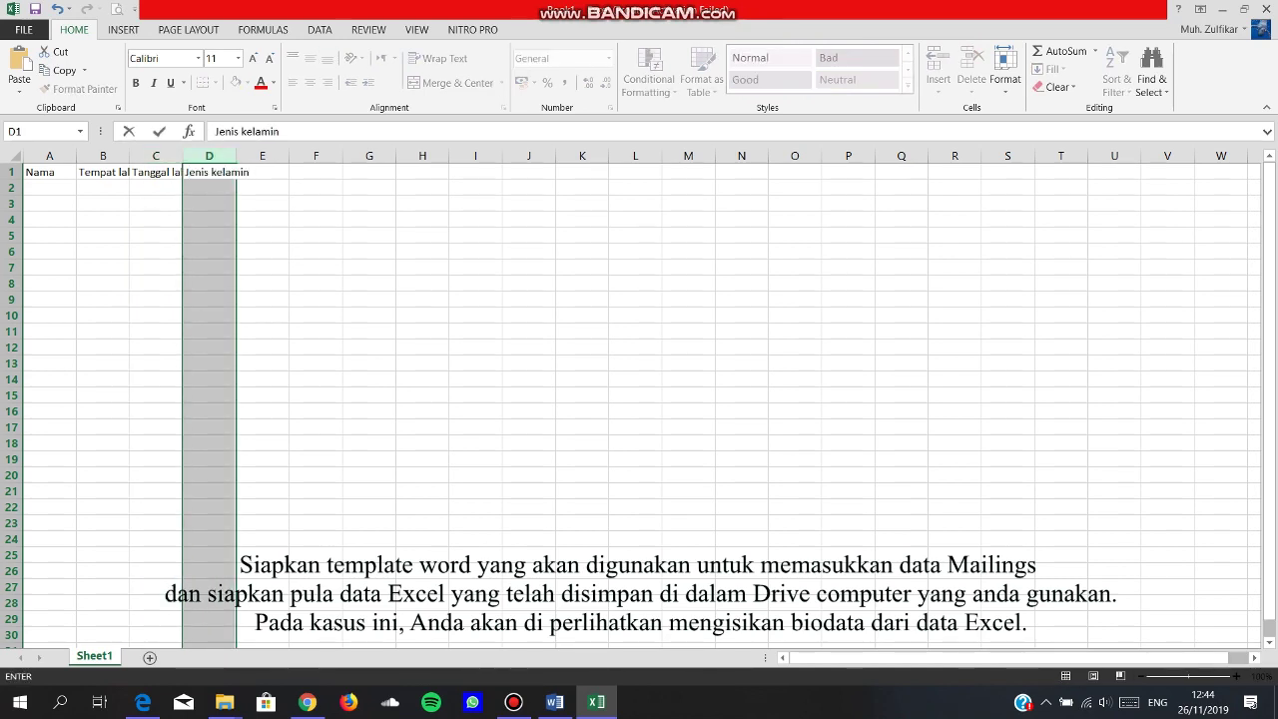
click(49, 156)
drag(76, 155, 102, 155)
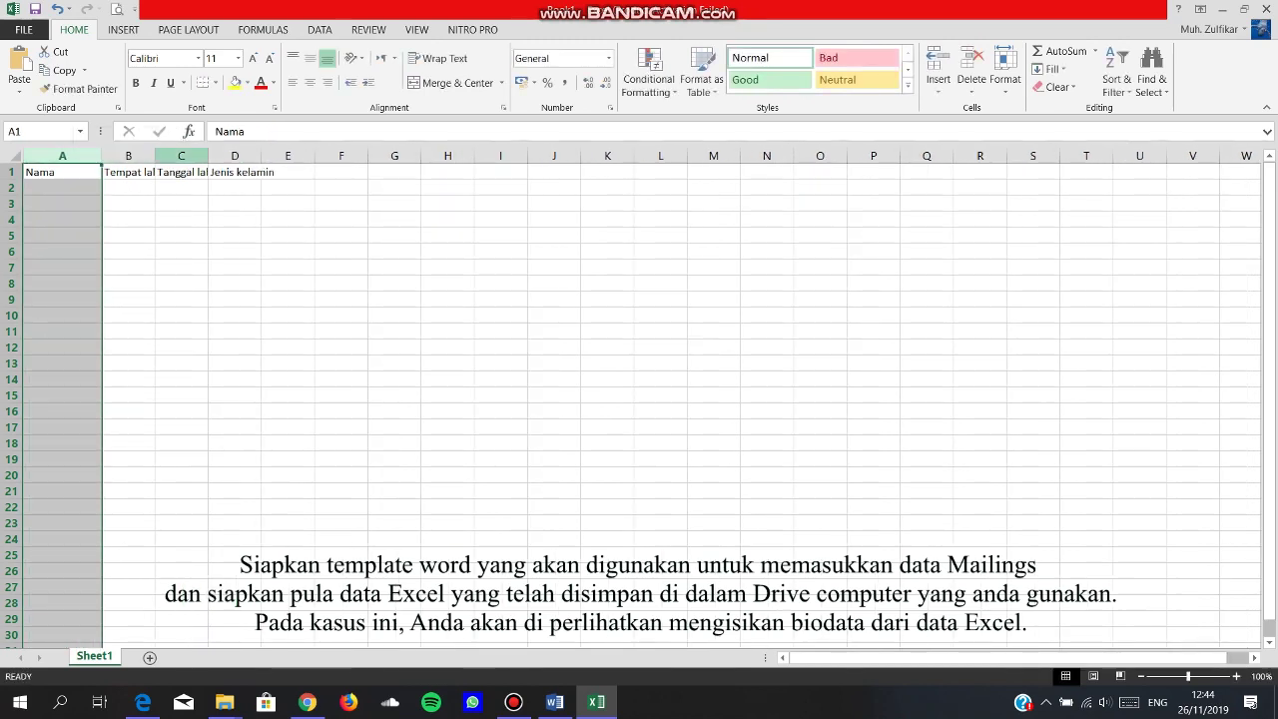
drag(154, 155, 397, 156)
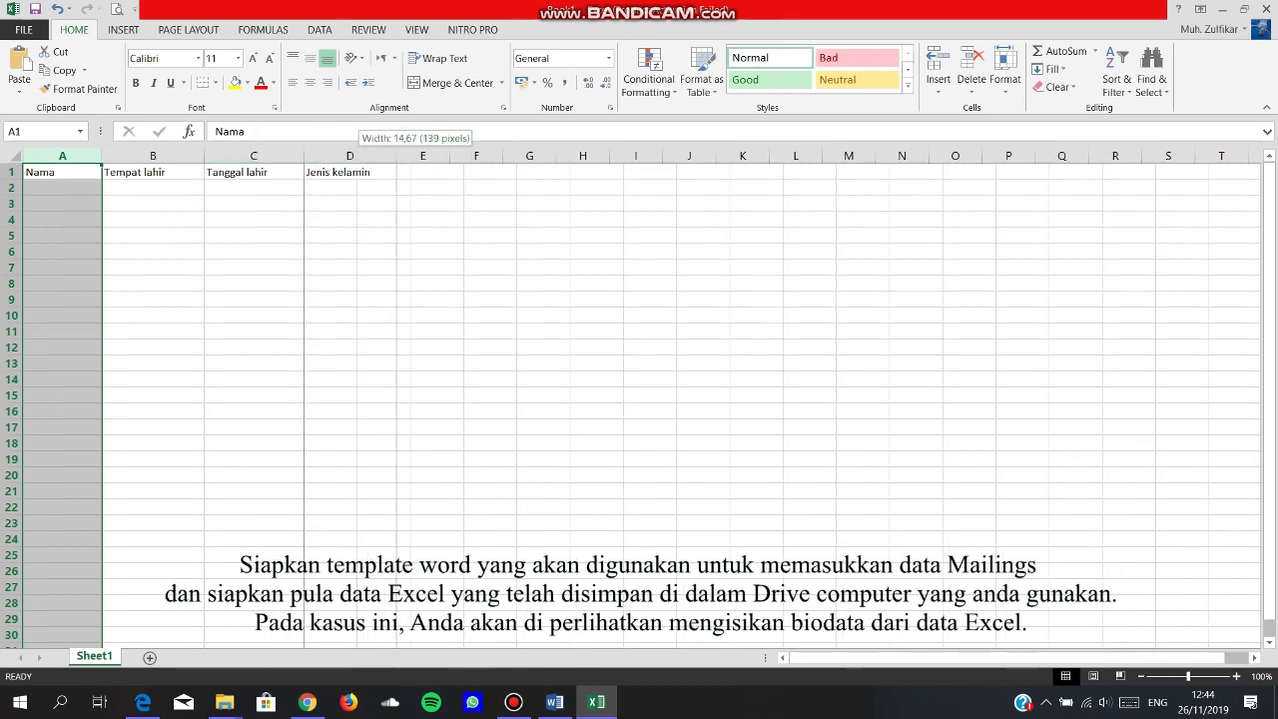
Step: Enter the first member's name and birthplace Makassar in row 2, widening column A to fit
click(62, 188)
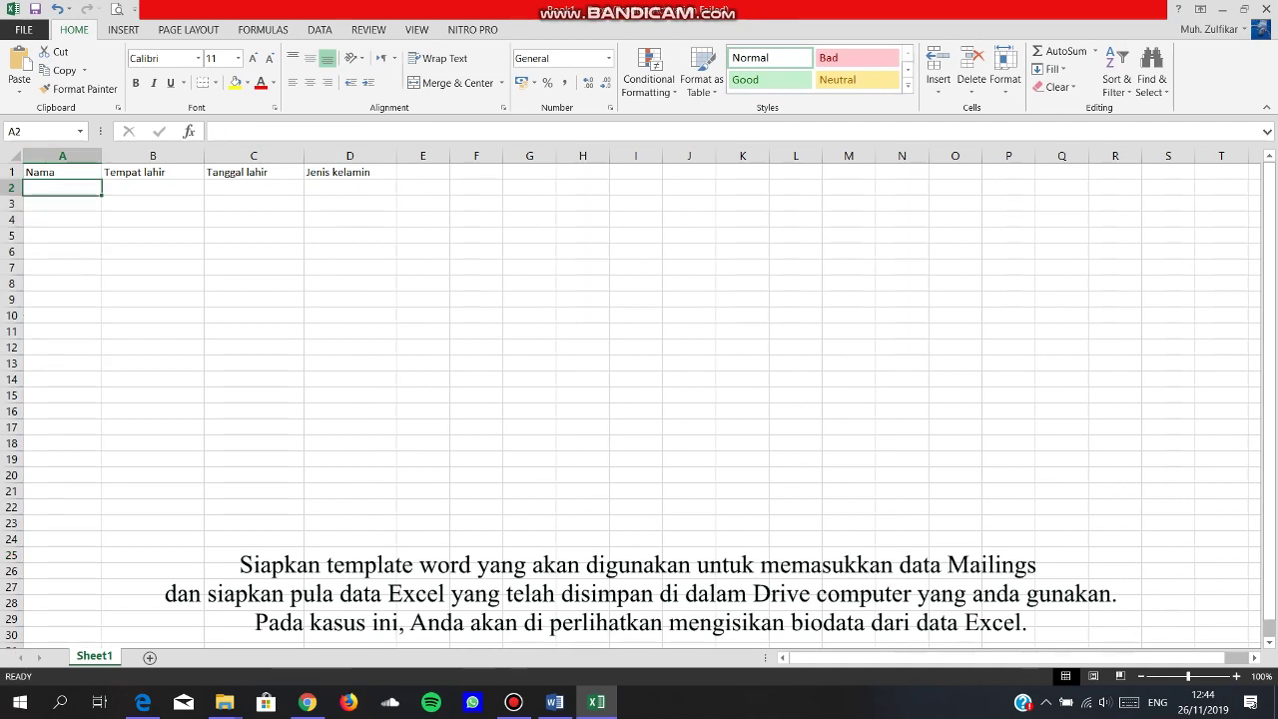
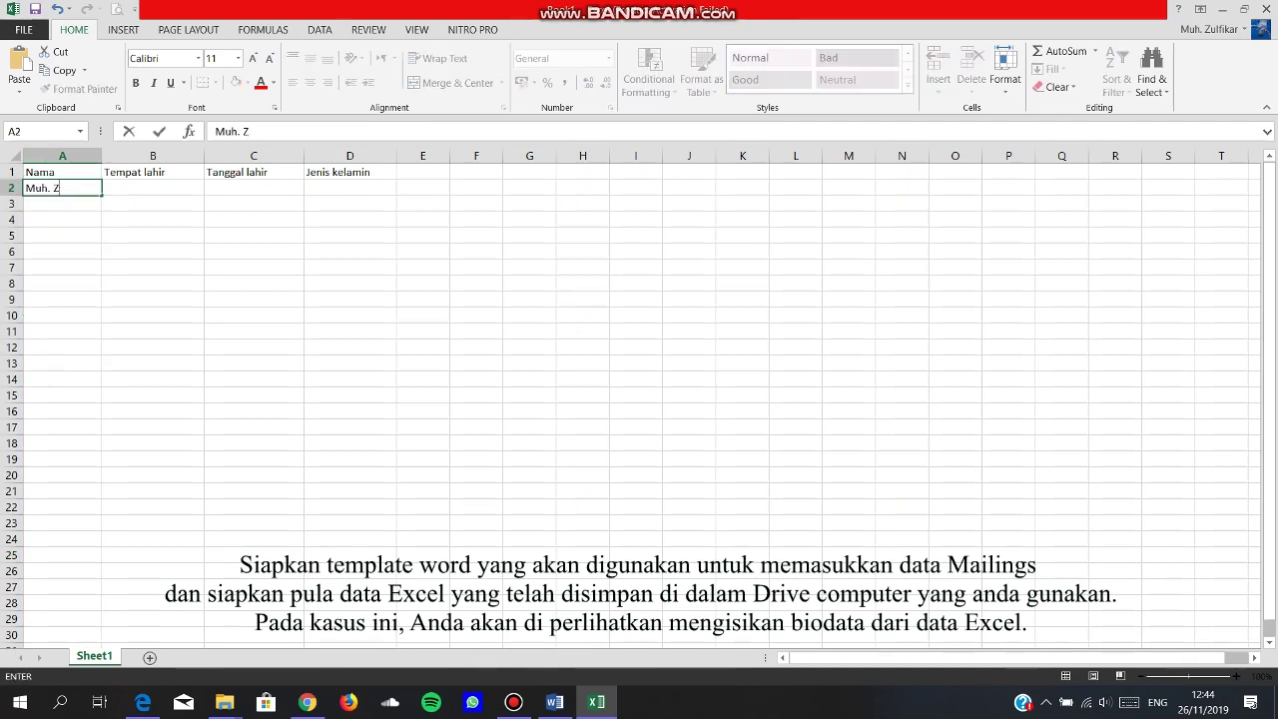
key(F2)
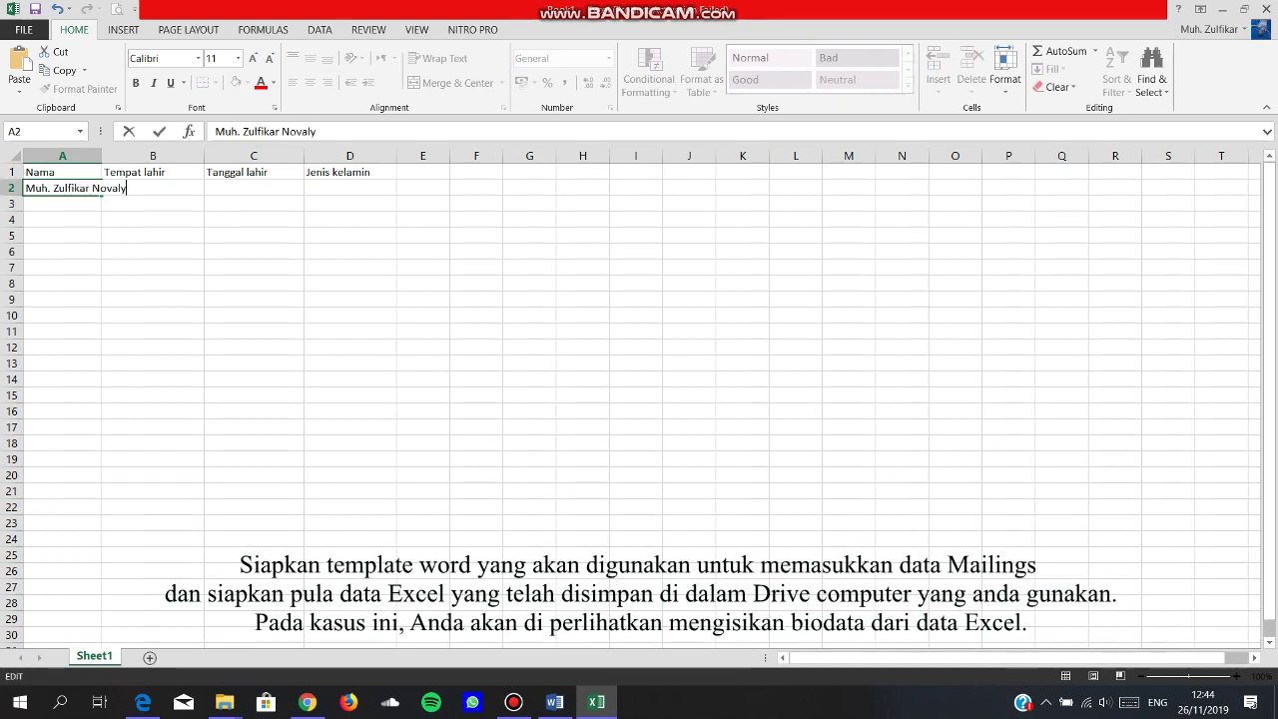
double_click(108, 188)
click(153, 172)
click(153, 156)
click(152, 188)
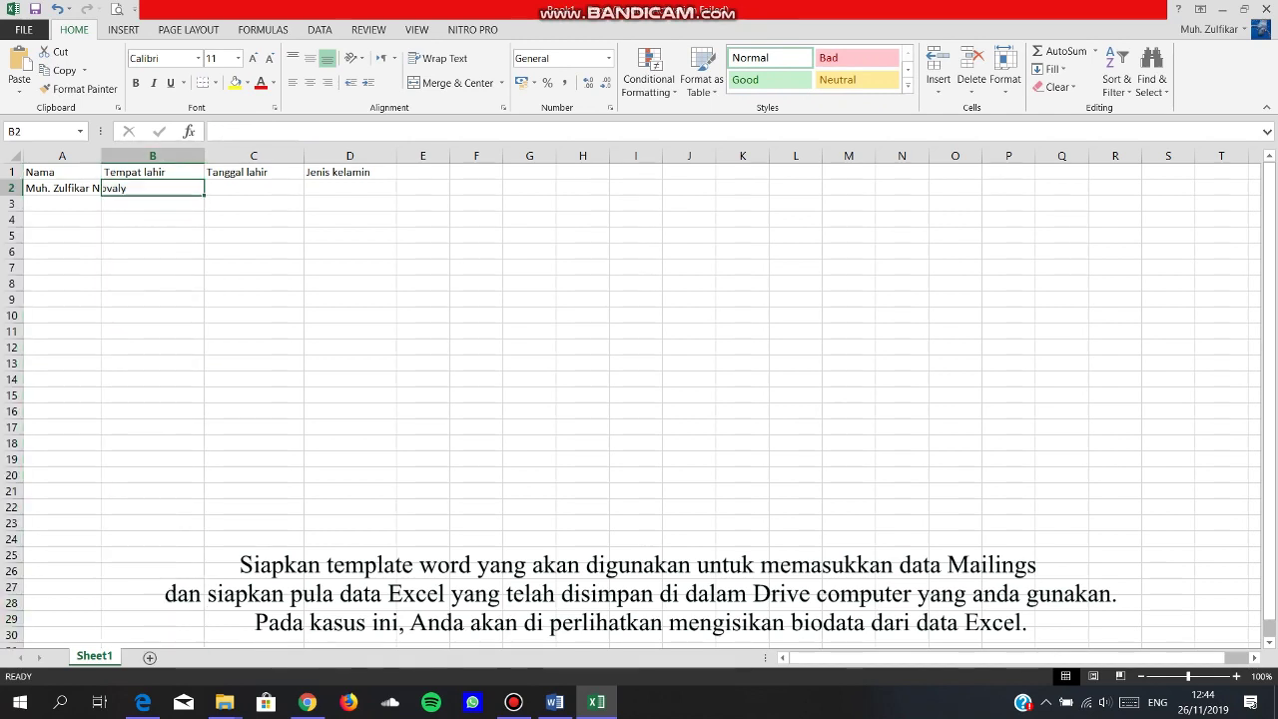
text(Makassar)
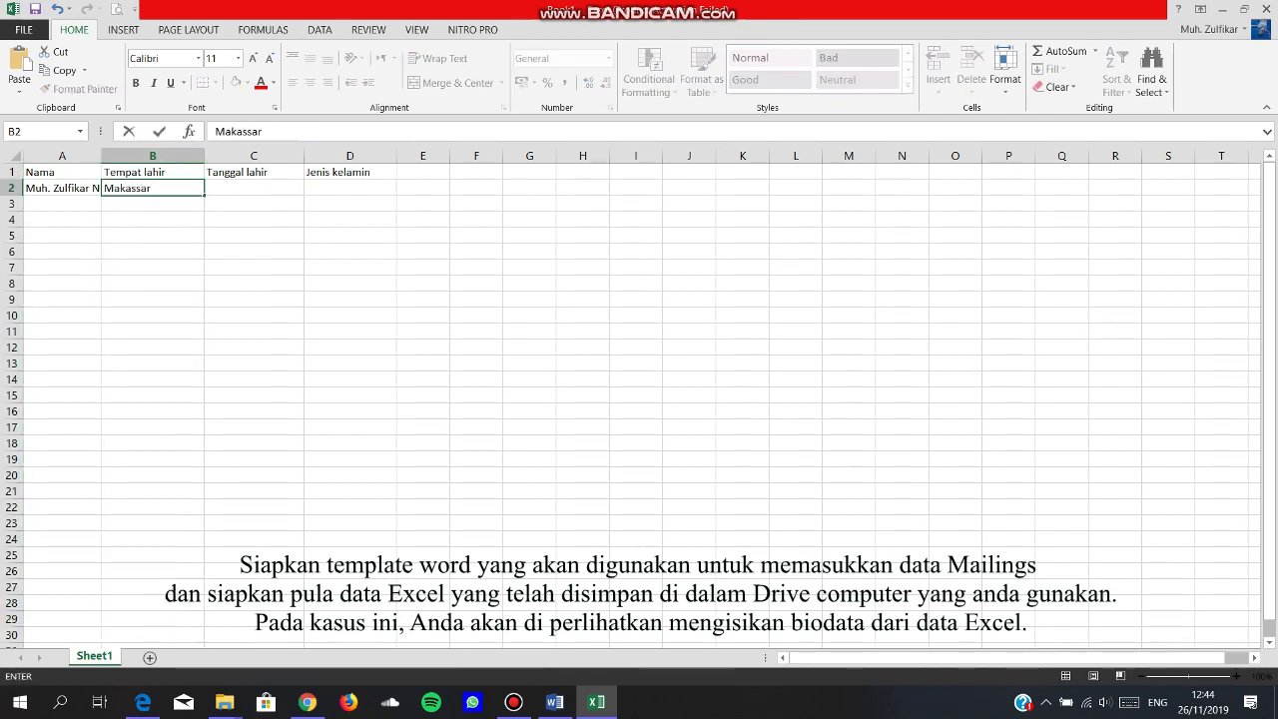
click(62, 171)
drag(102, 156, 157, 156)
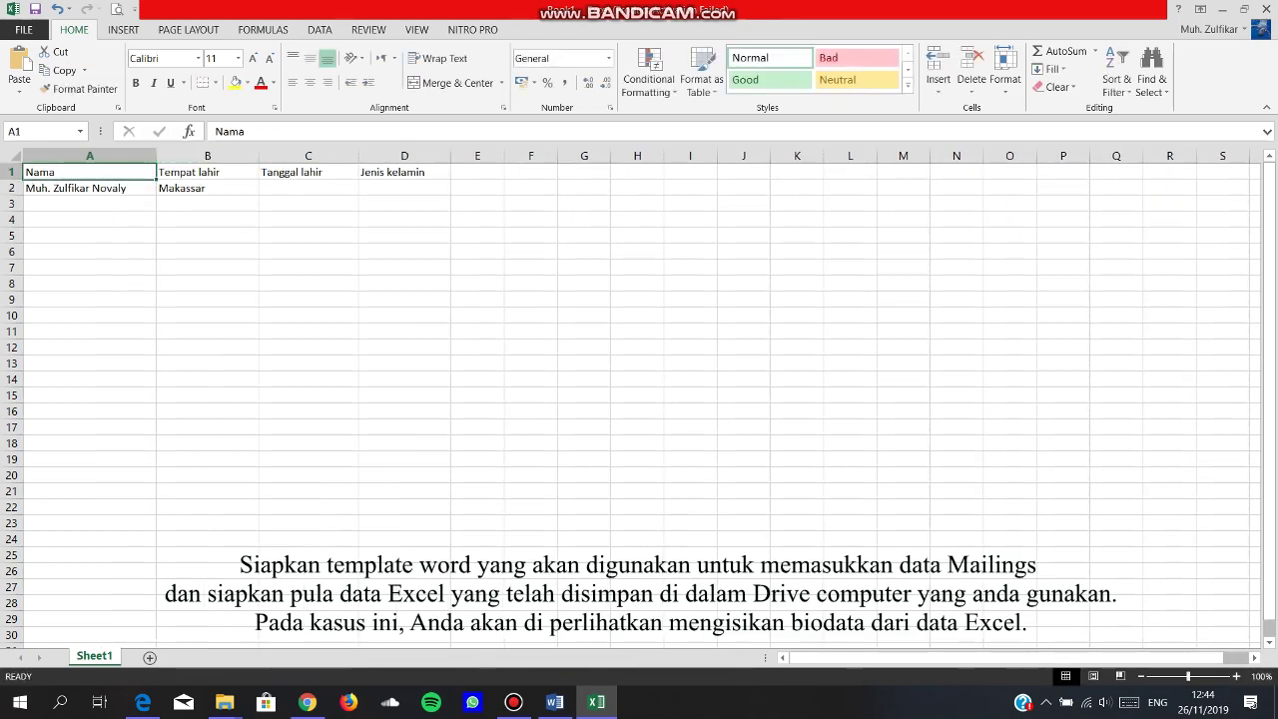
Step: Complete row 2 with birth date 5 Juli 2001 and gender Laki-laki
click(307, 188)
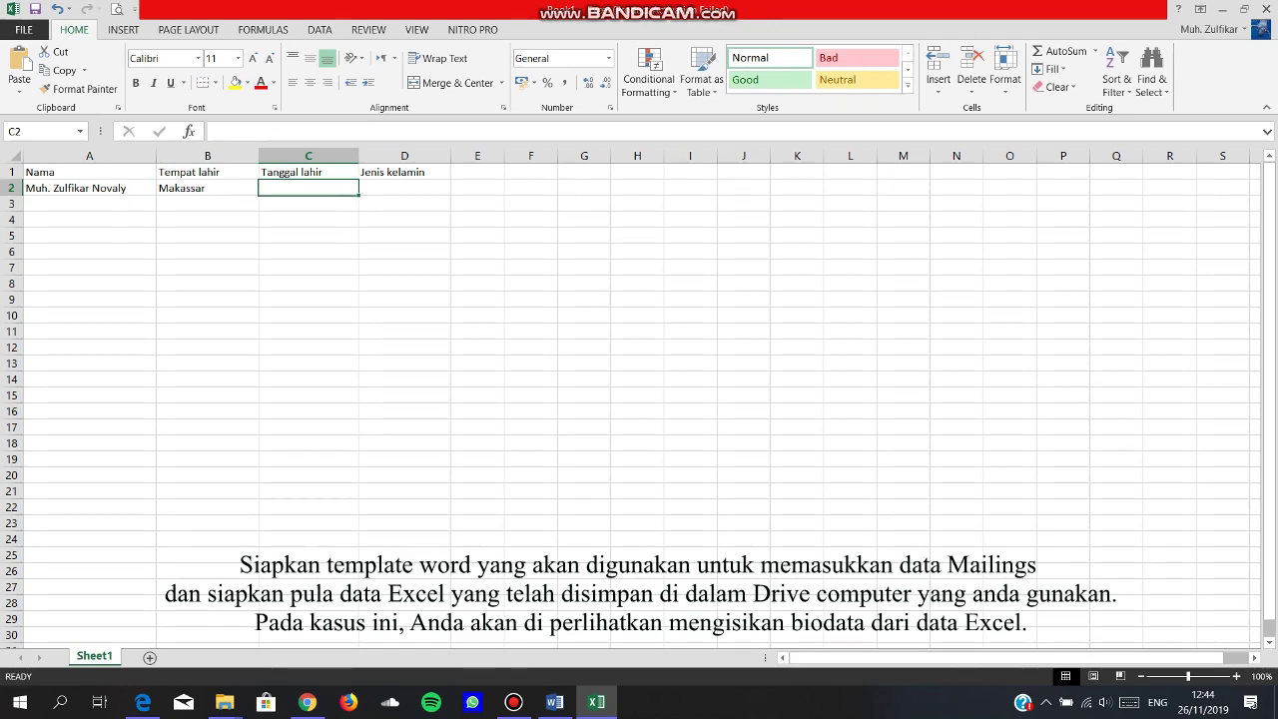
text(5 Juli 2001)
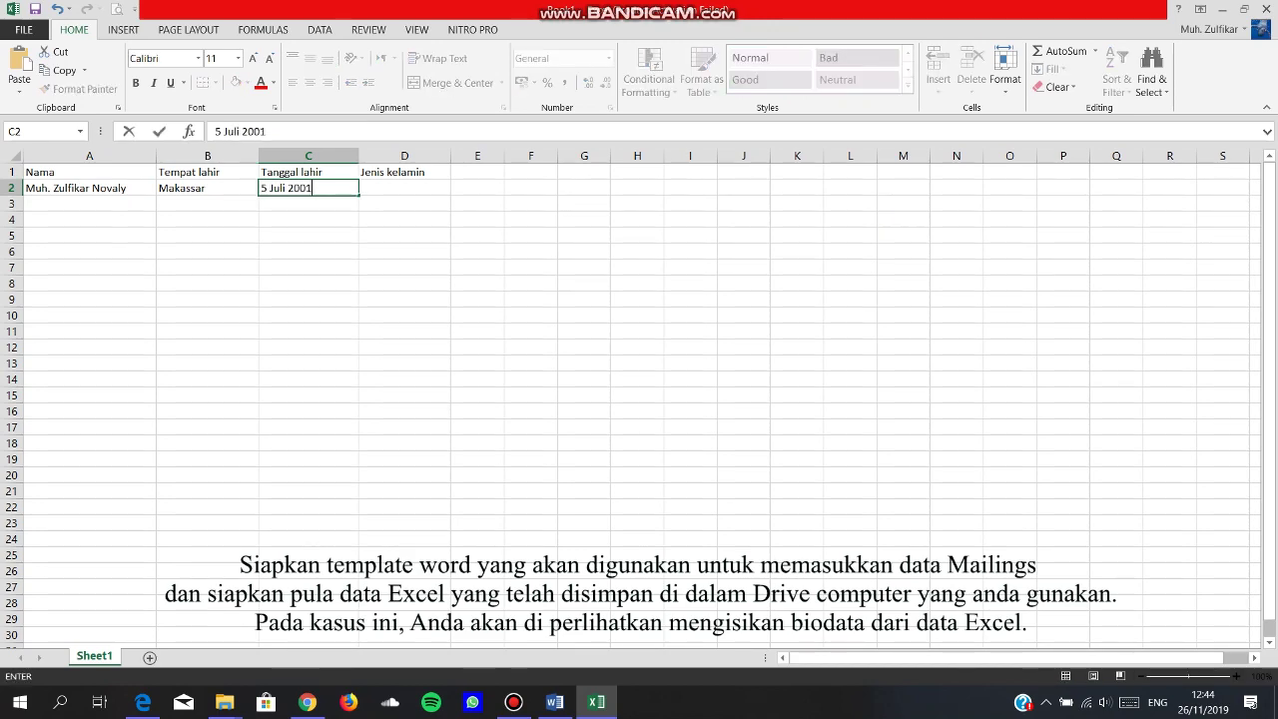
key(Tab)
text(Laki-laki)
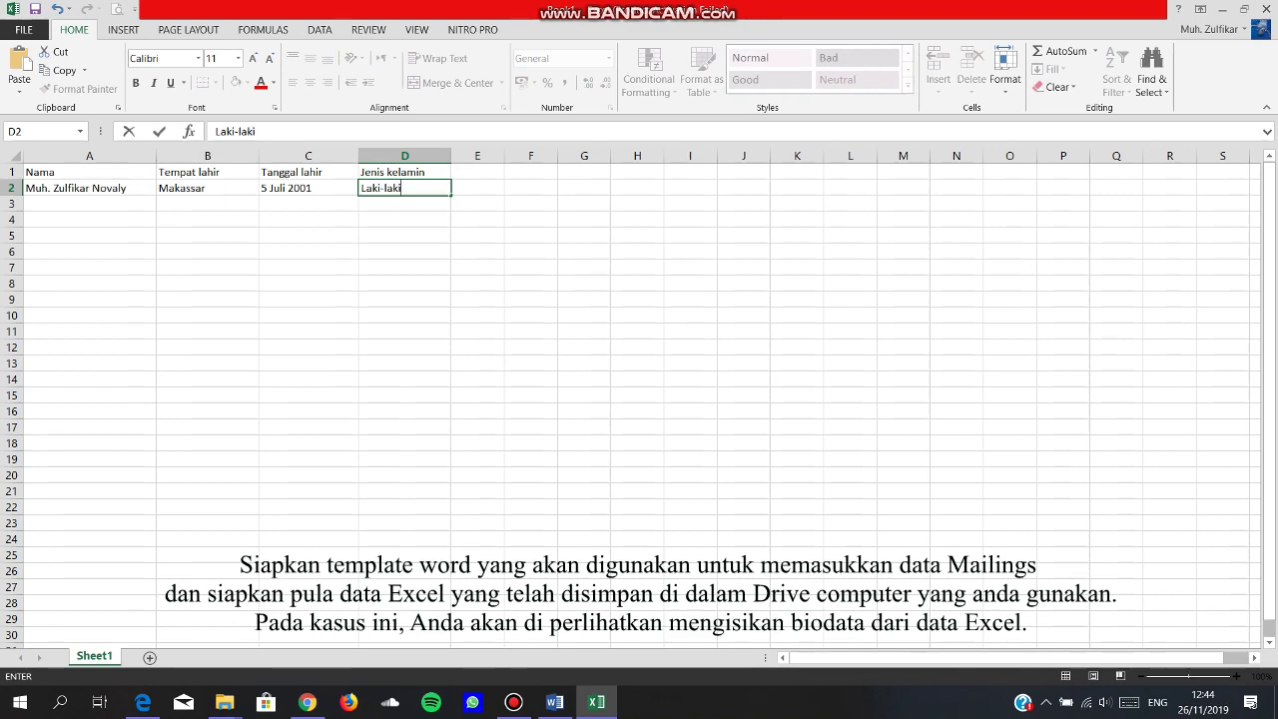
key(Return)
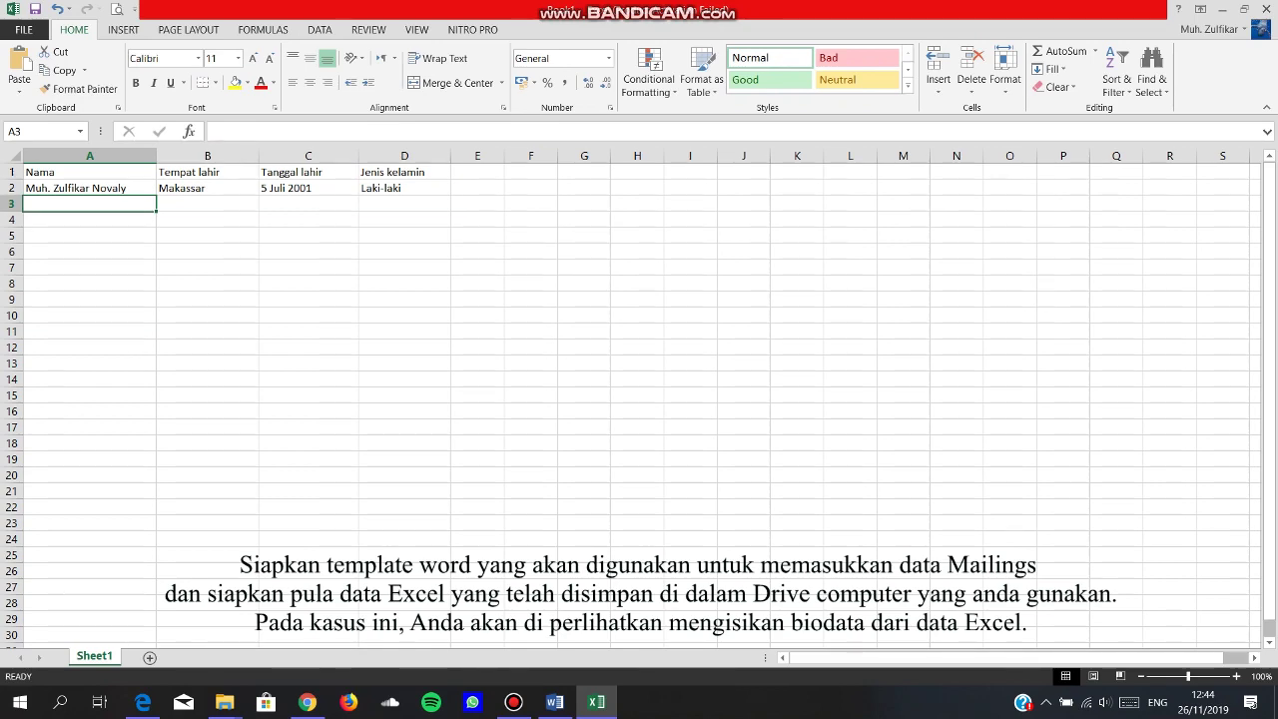
Step: Fill row 3 with the second member's name, Makassar, 11 Agustss 2011 and Laki-laki, then close Excel choosing to save
key(Tab)
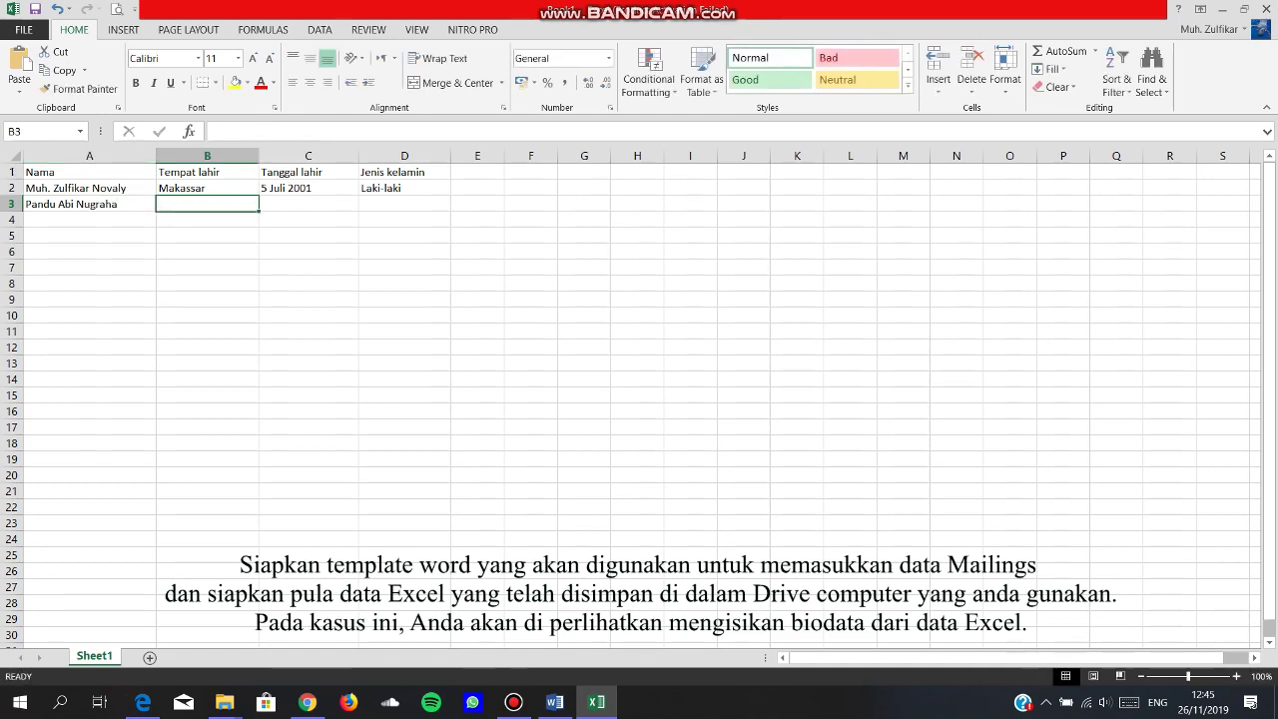
text(Ci)
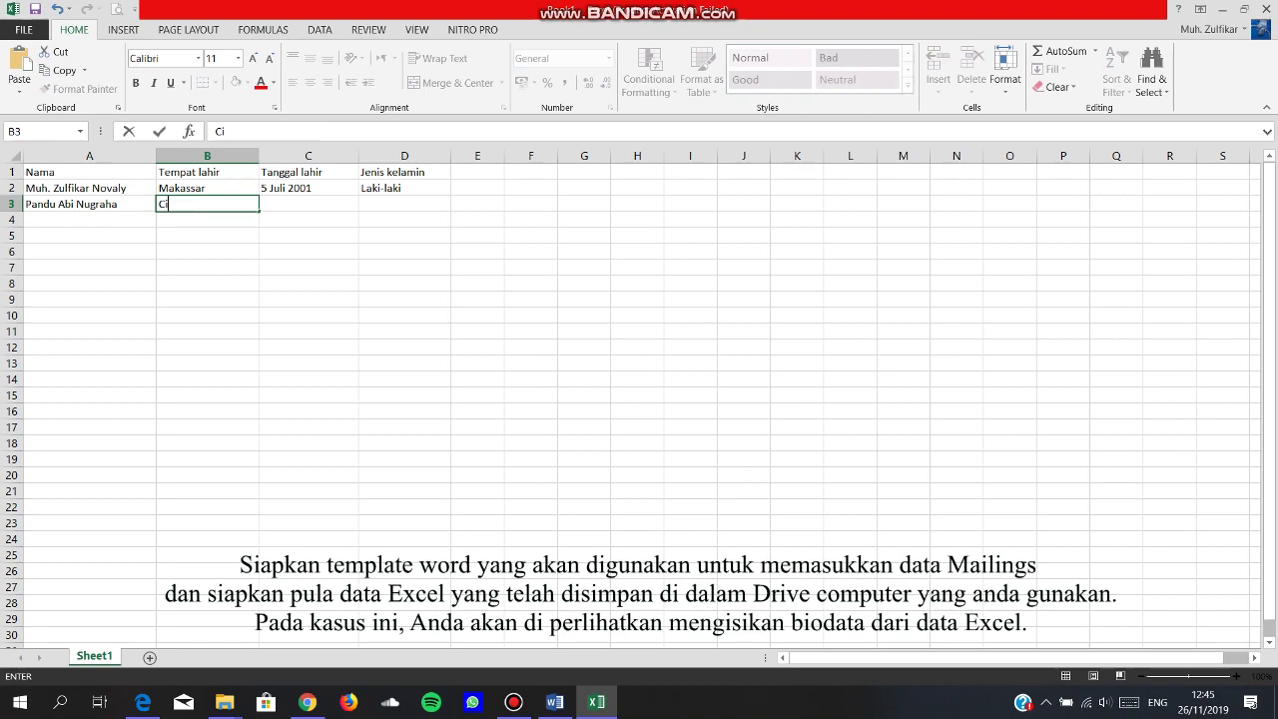
text(laca)
key(BackSpace)
key(BackSpace)
key(BackSpace)
key(BackSpace)
key(BackSpace)
key(BackSpace)
text(Makassar)
key(Tab)
text(11 Agusts)
text(s 2011)
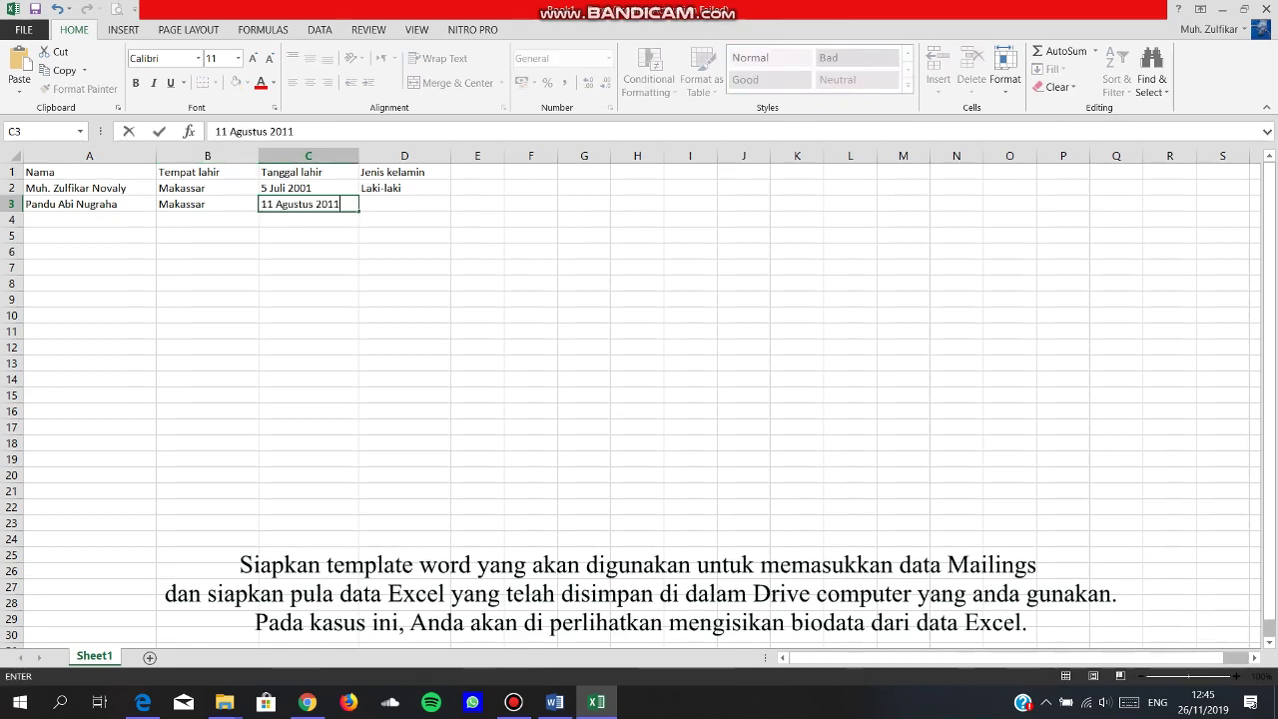
click(404, 188)
click(404, 204)
text(Laki-laki)
key(Return)
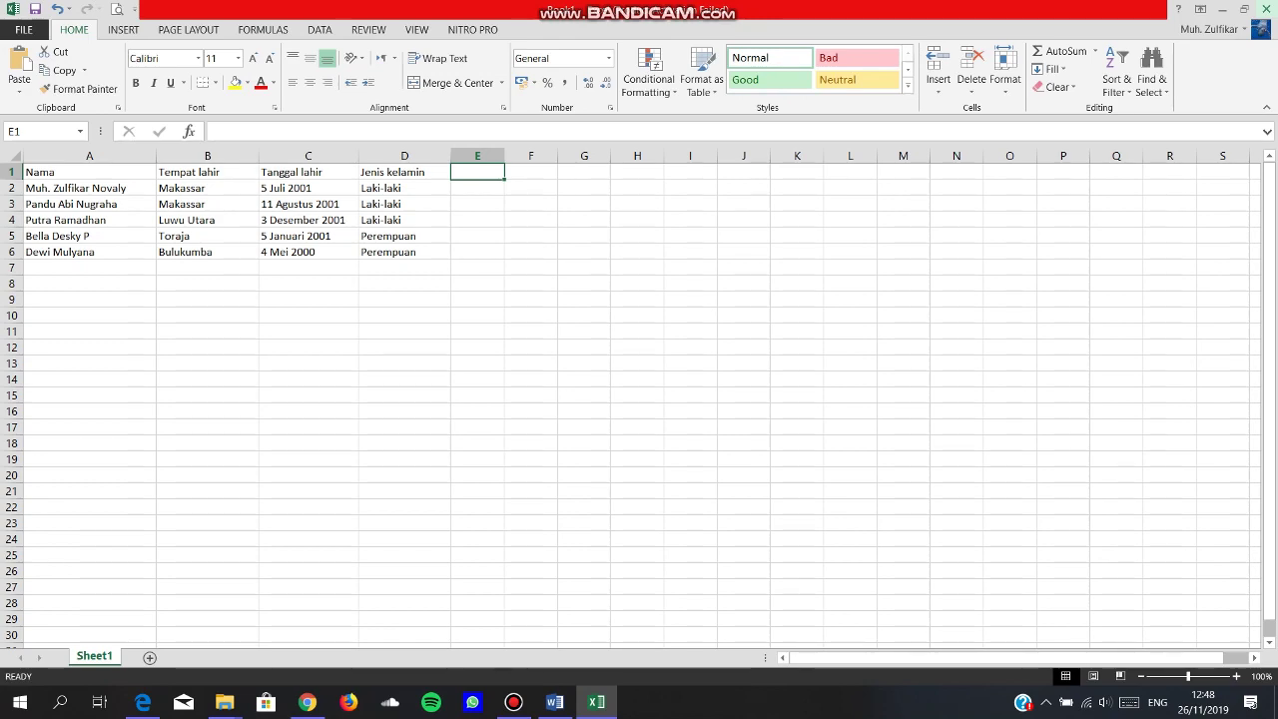
key(alt+F4)
click(572, 369)
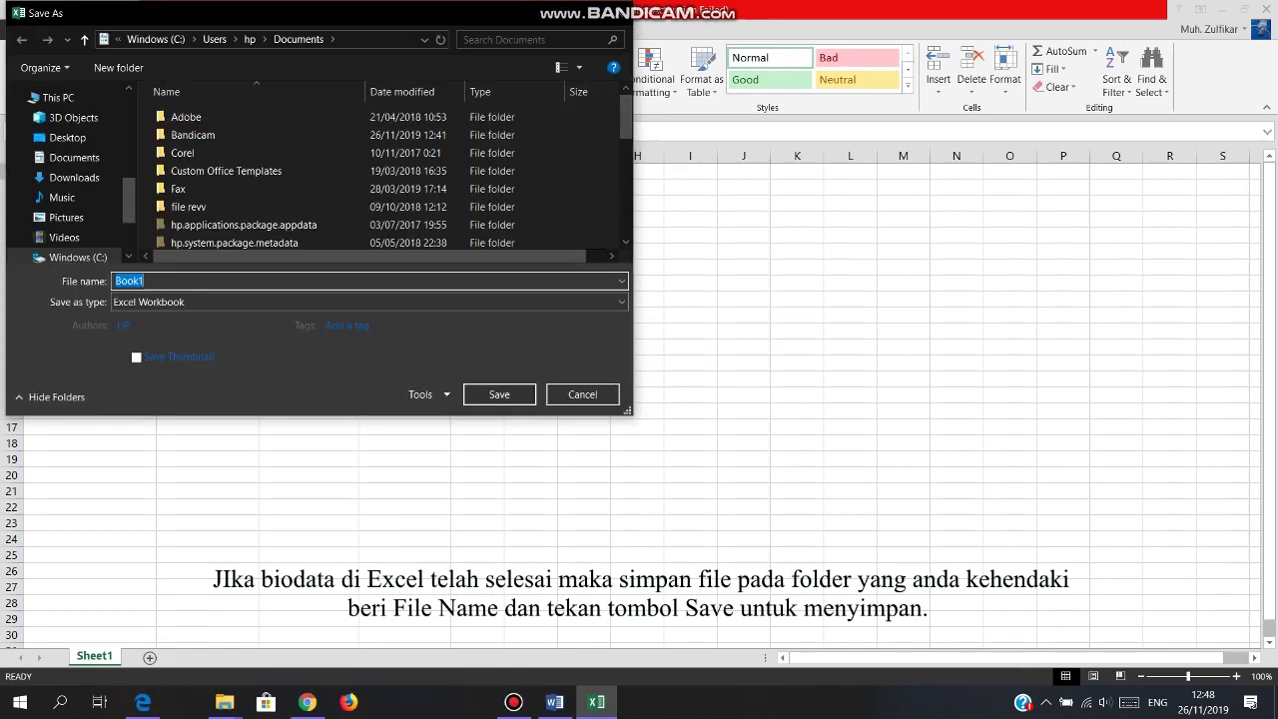
Step: Save the workbook as 'Daftar nama anggota himpunan' in DATA (F:) > Falling Down (1993)
scroll(384, 180, down, 5)
scroll(70, 169, down, 2)
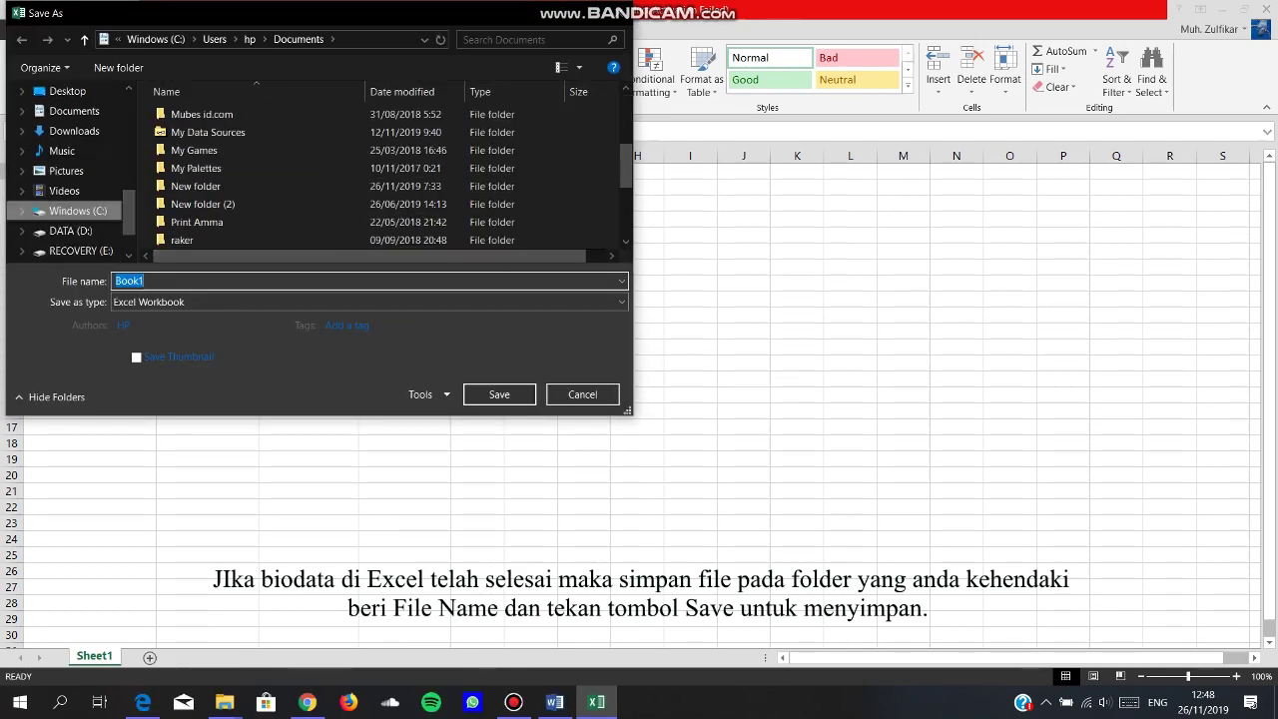
click(69, 210)
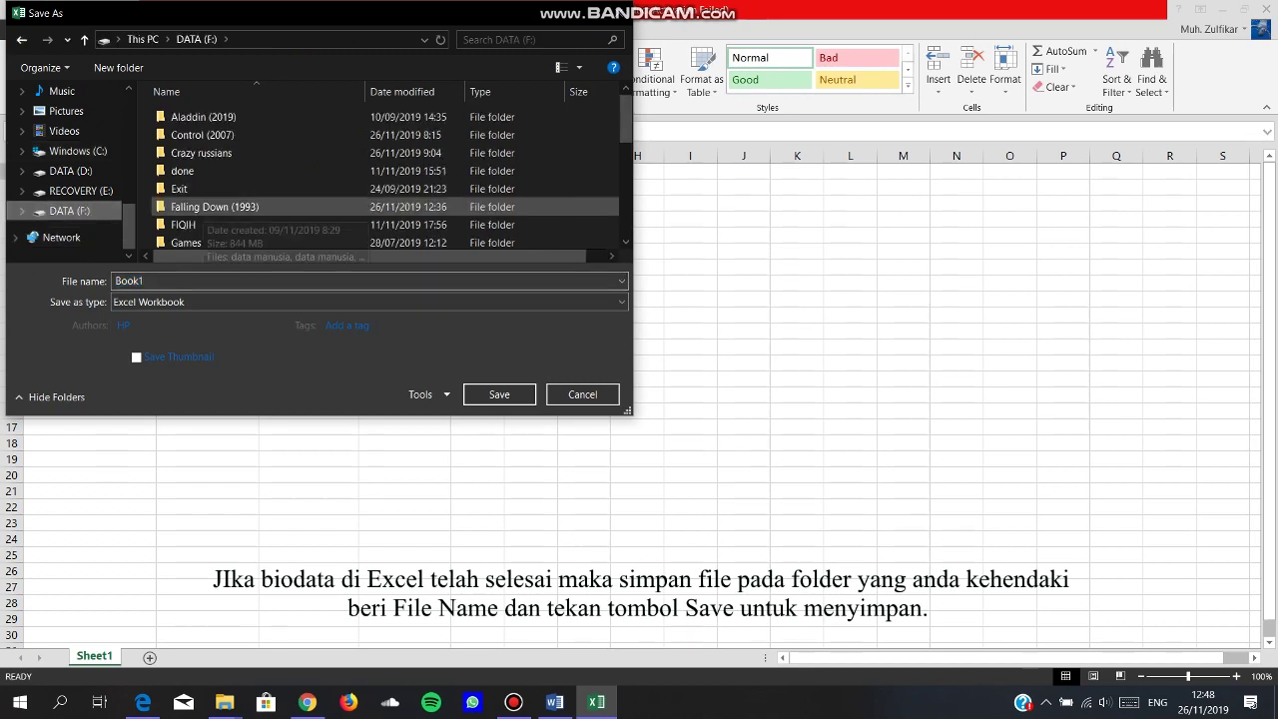
click(215, 207)
double_click(215, 206)
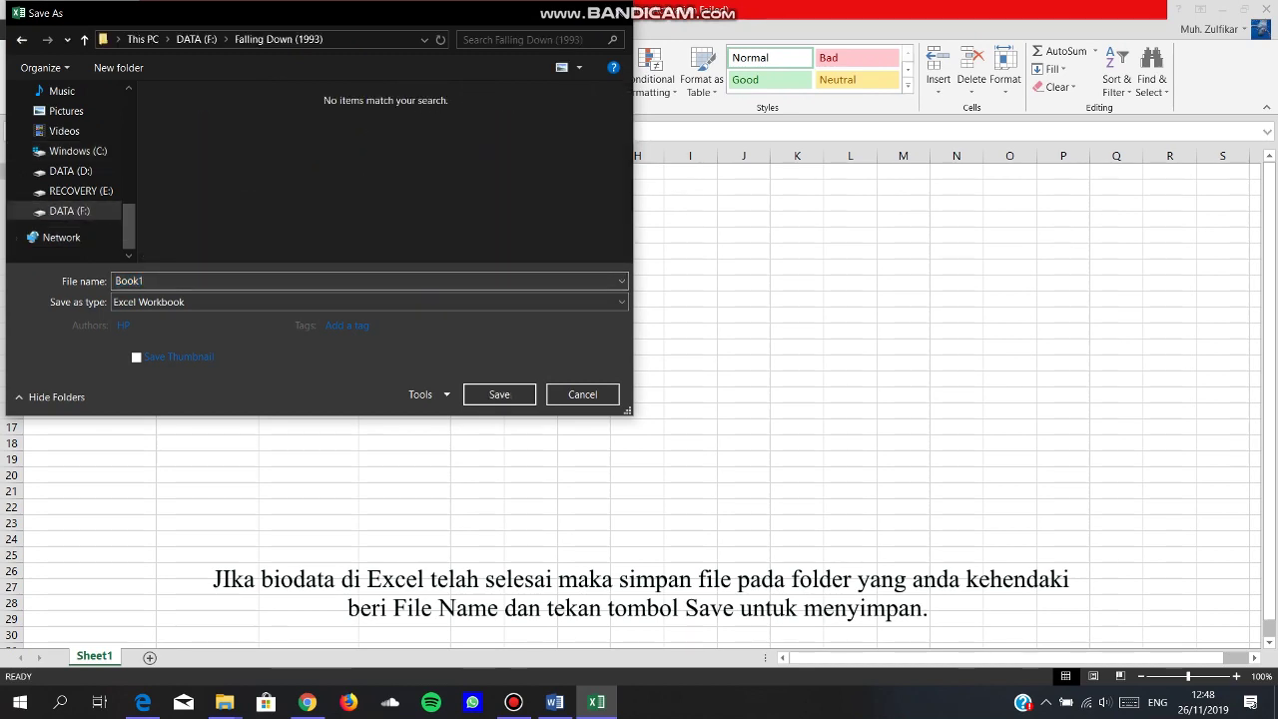
text(Daftar nama anggota hi)
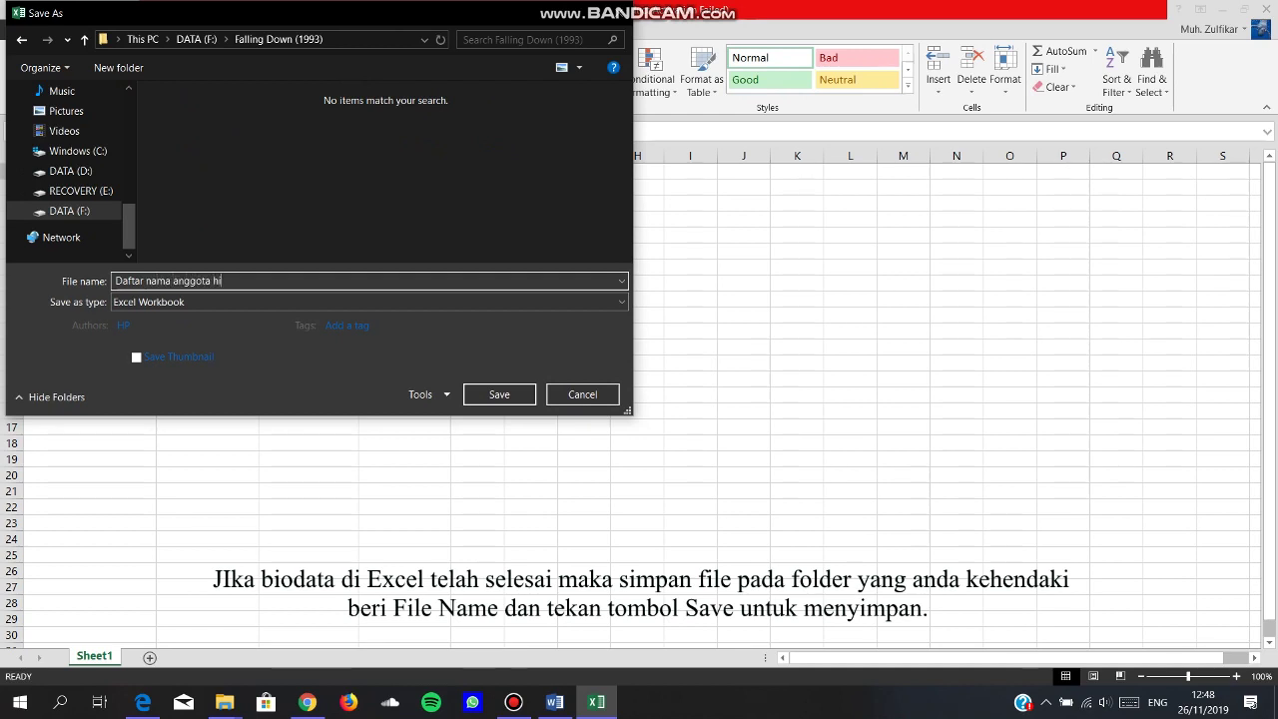
text(mpunan)
key(Return)
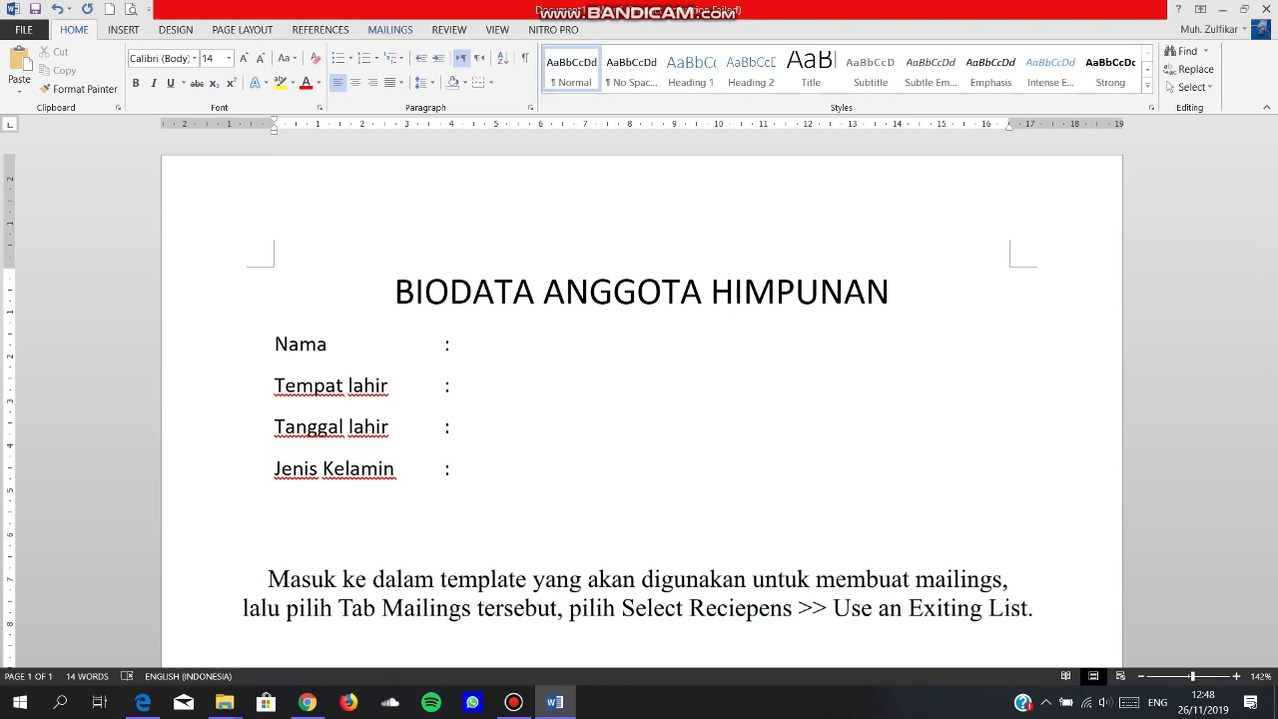
Step: Link Sheet1$ of 'Daftar nama anggota himpunan' from Falling Down (1993) as the existing recipient list
click(390, 29)
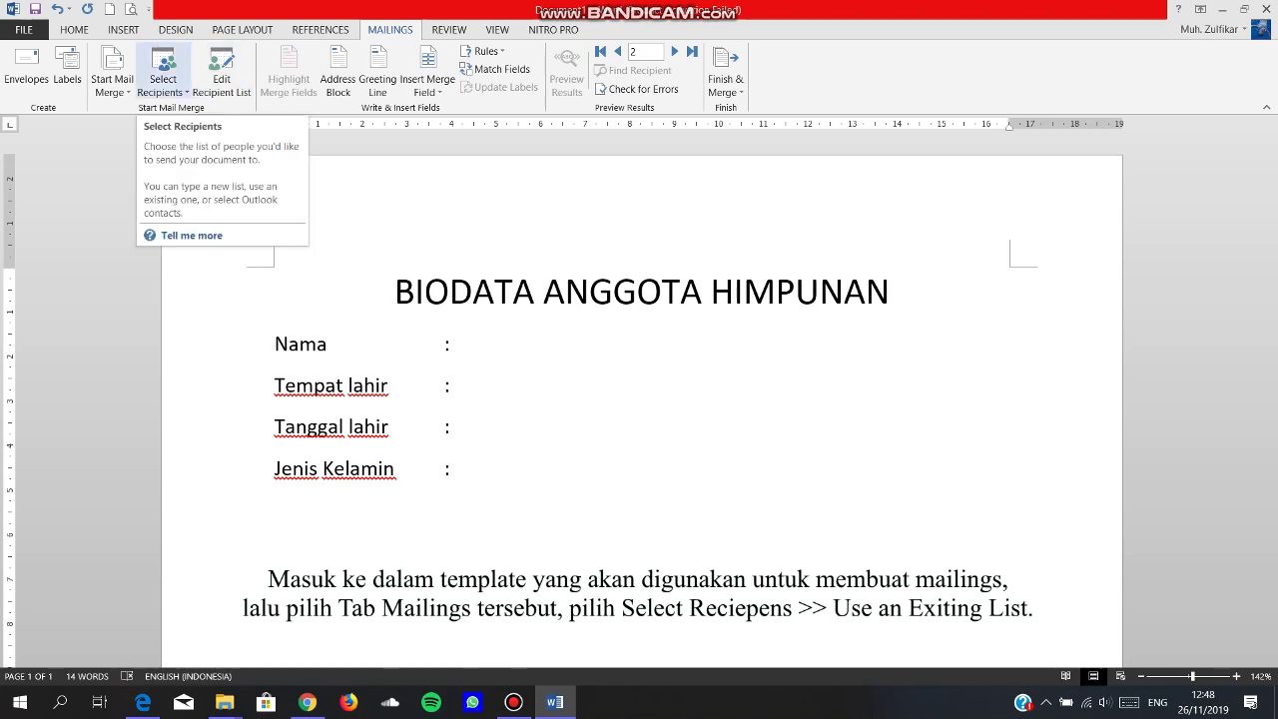
click(162, 85)
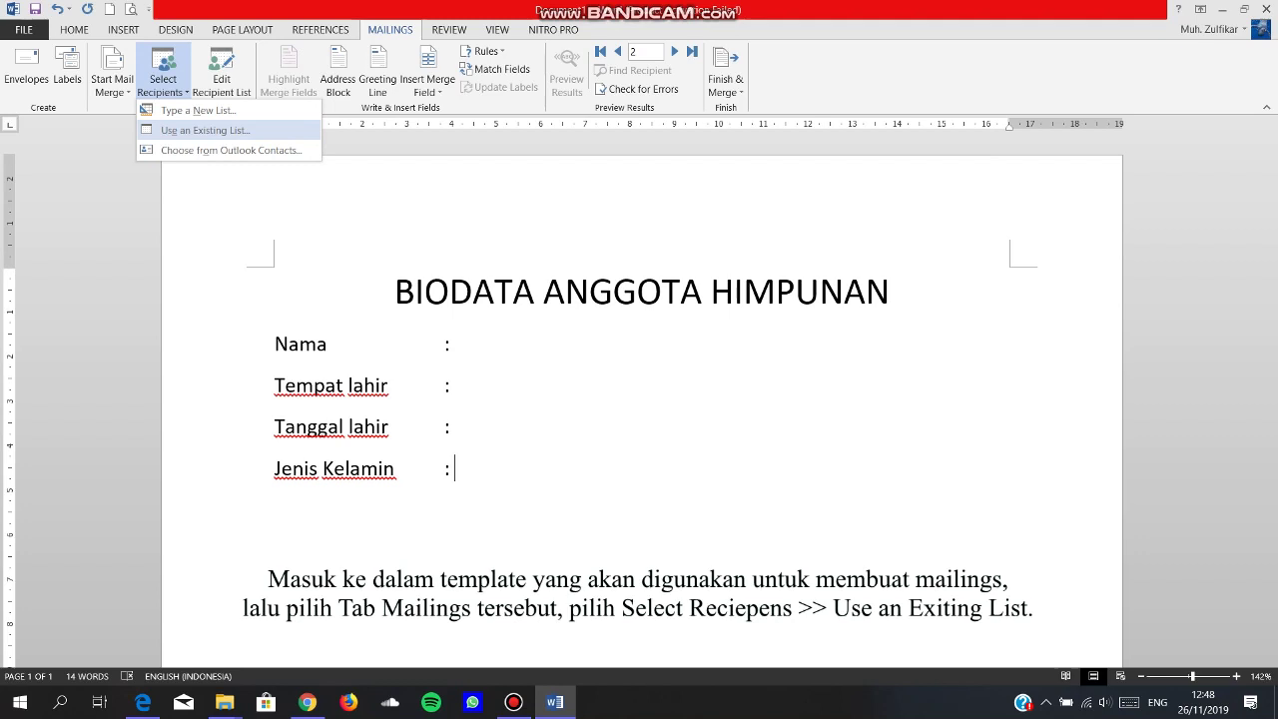
click(205, 130)
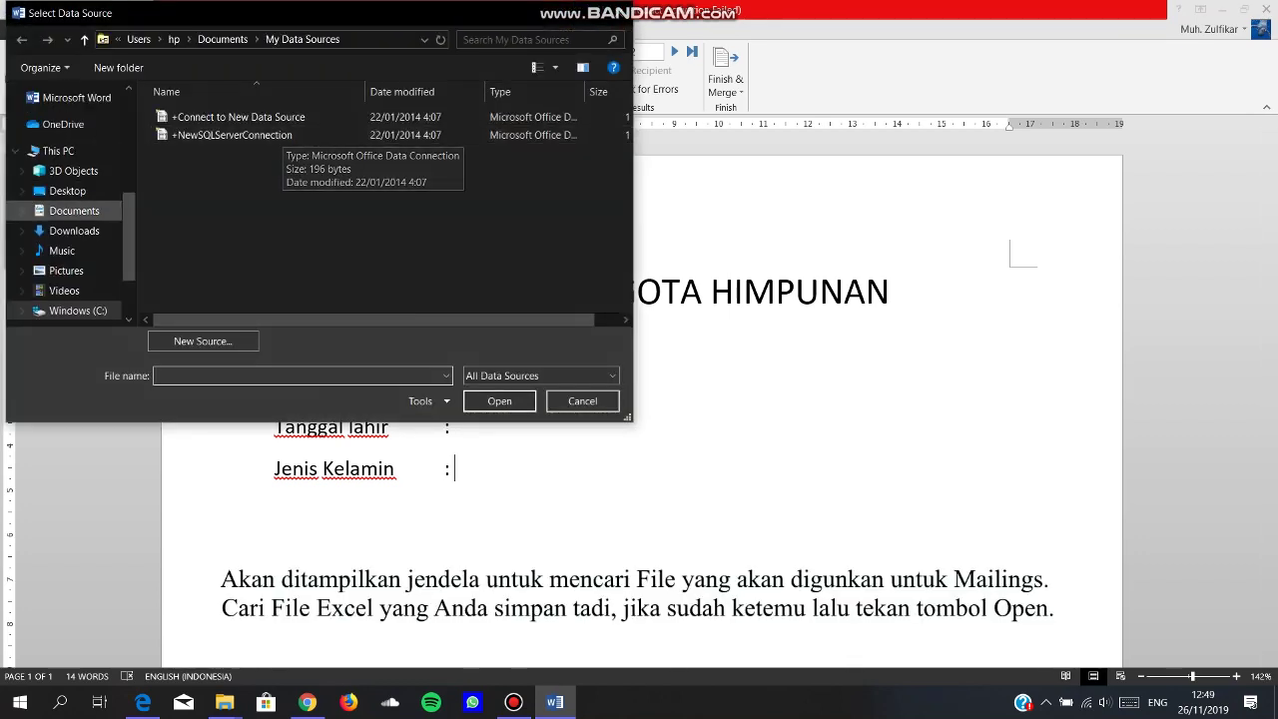
scroll(70, 210, down, 2)
click(70, 270)
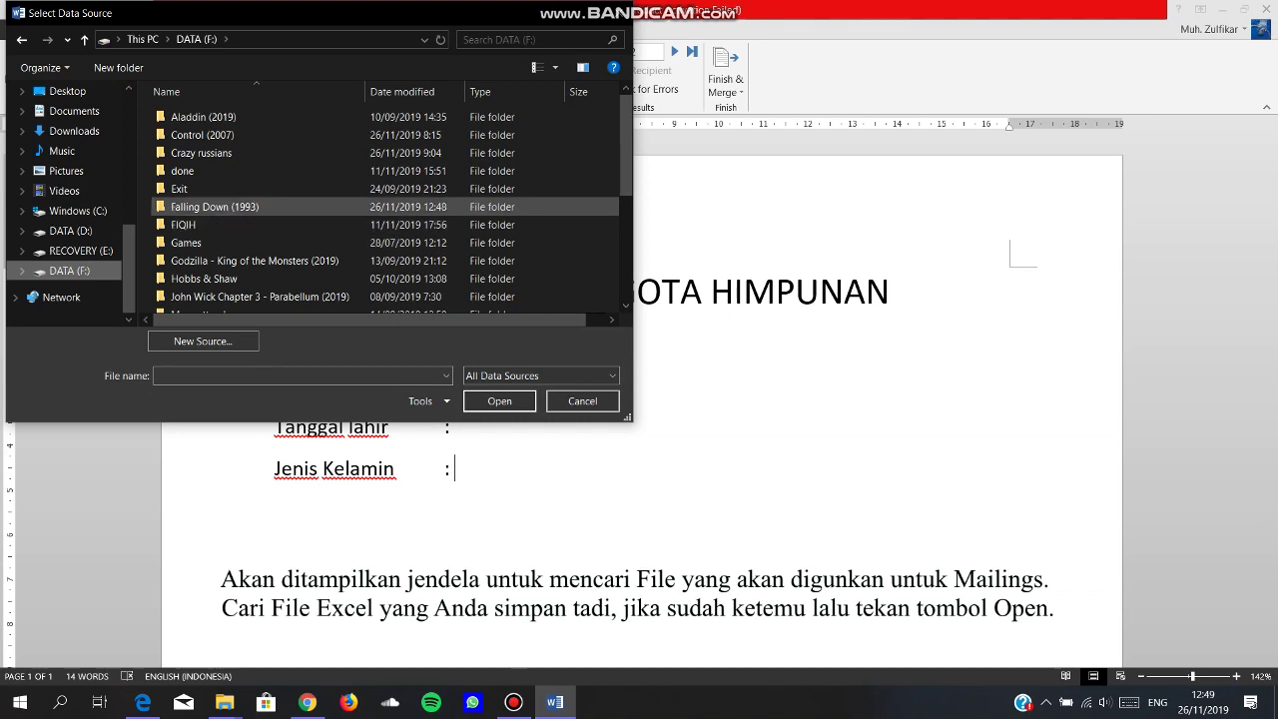
double_click(215, 207)
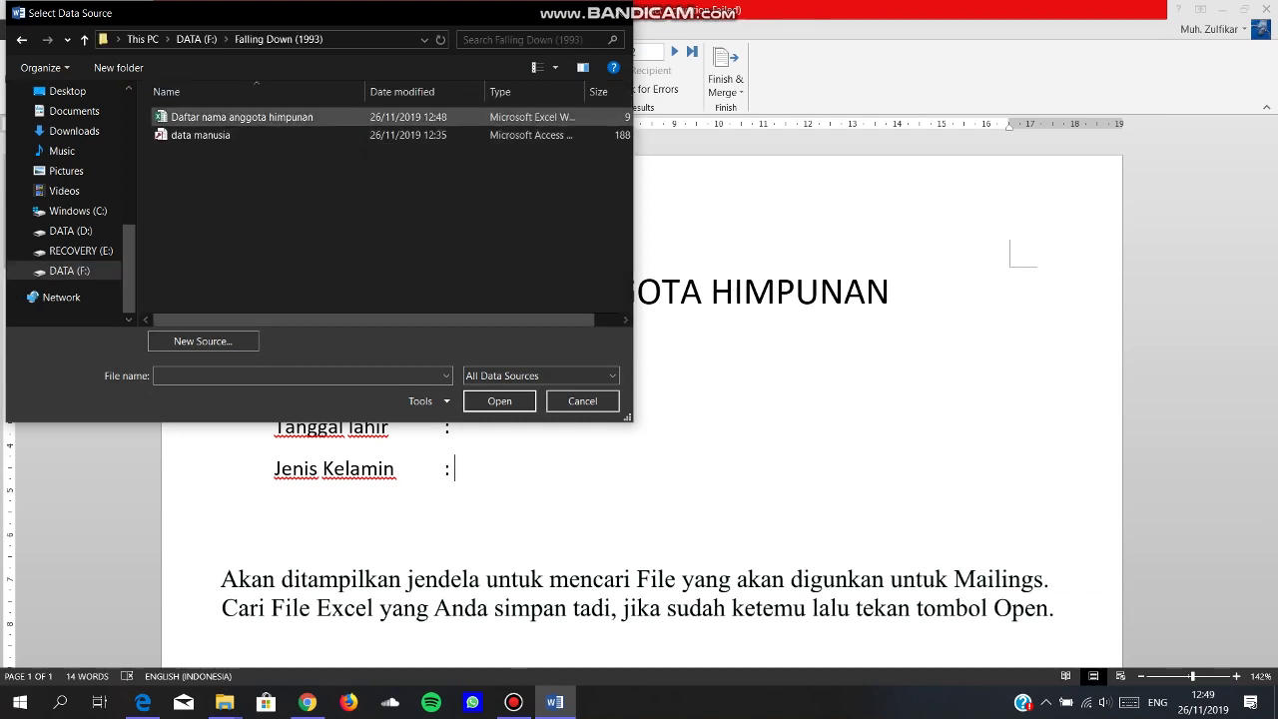
click(242, 117)
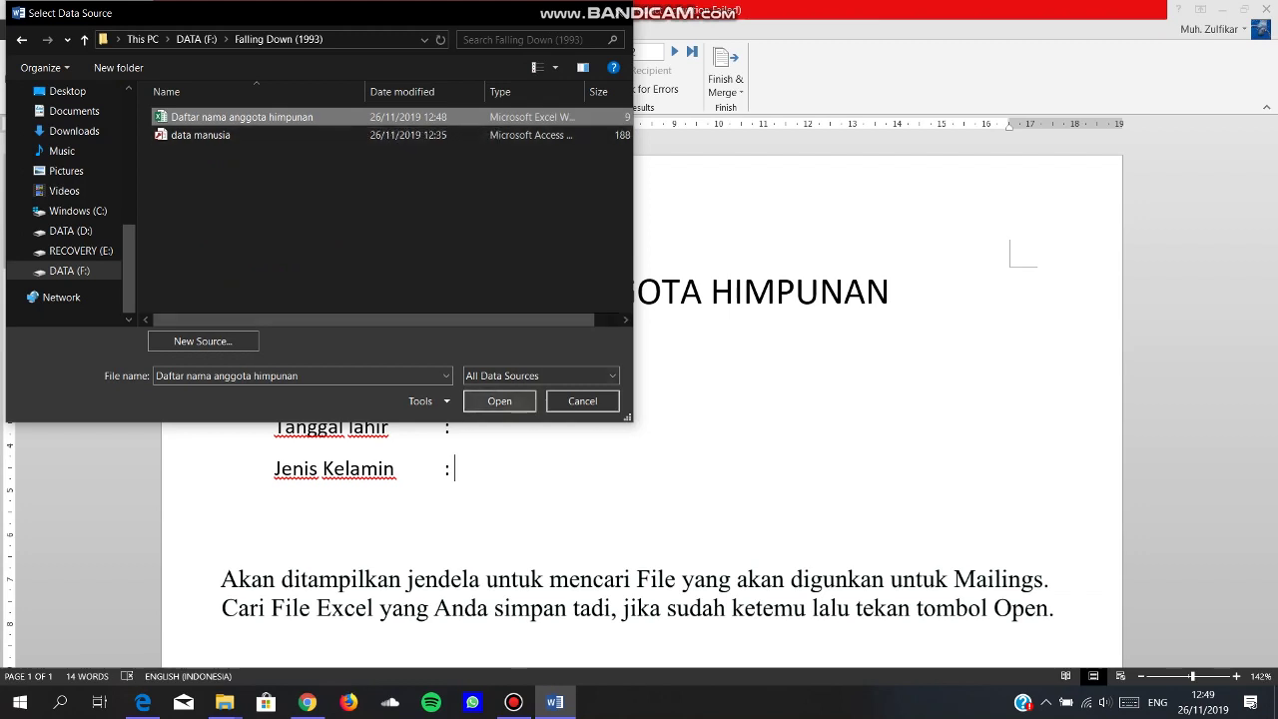
click(499, 400)
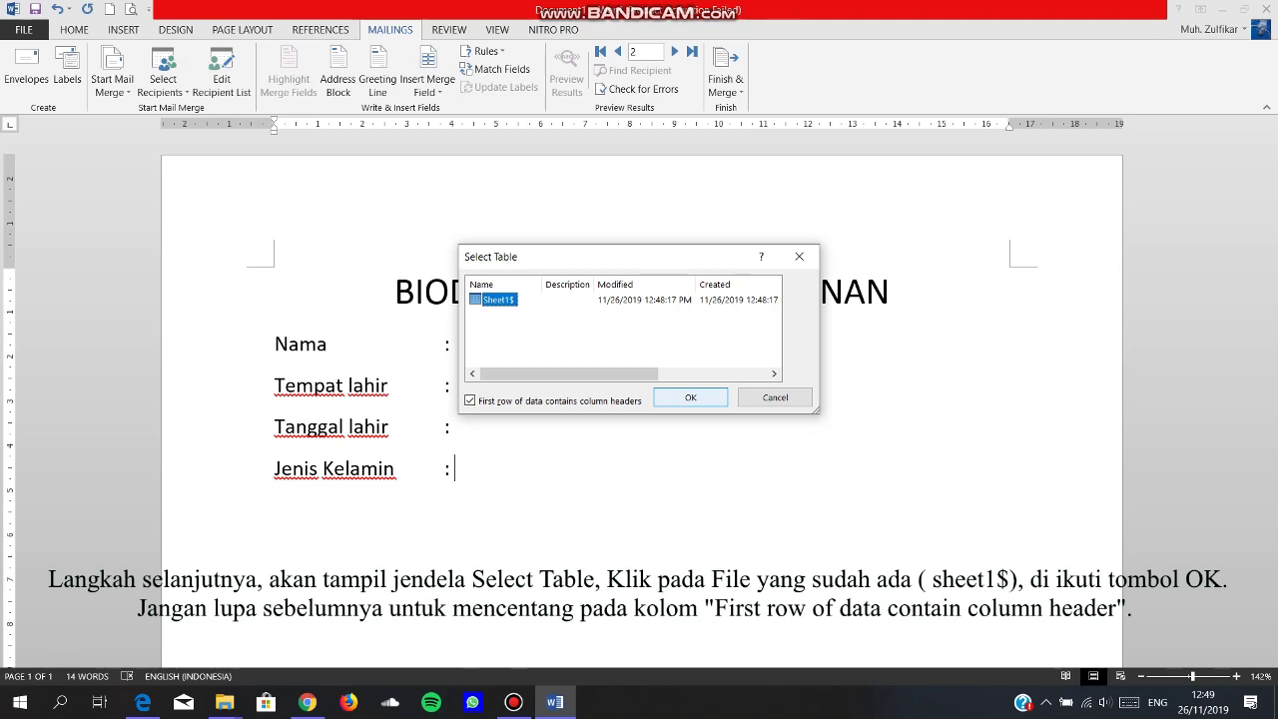
key(Return)
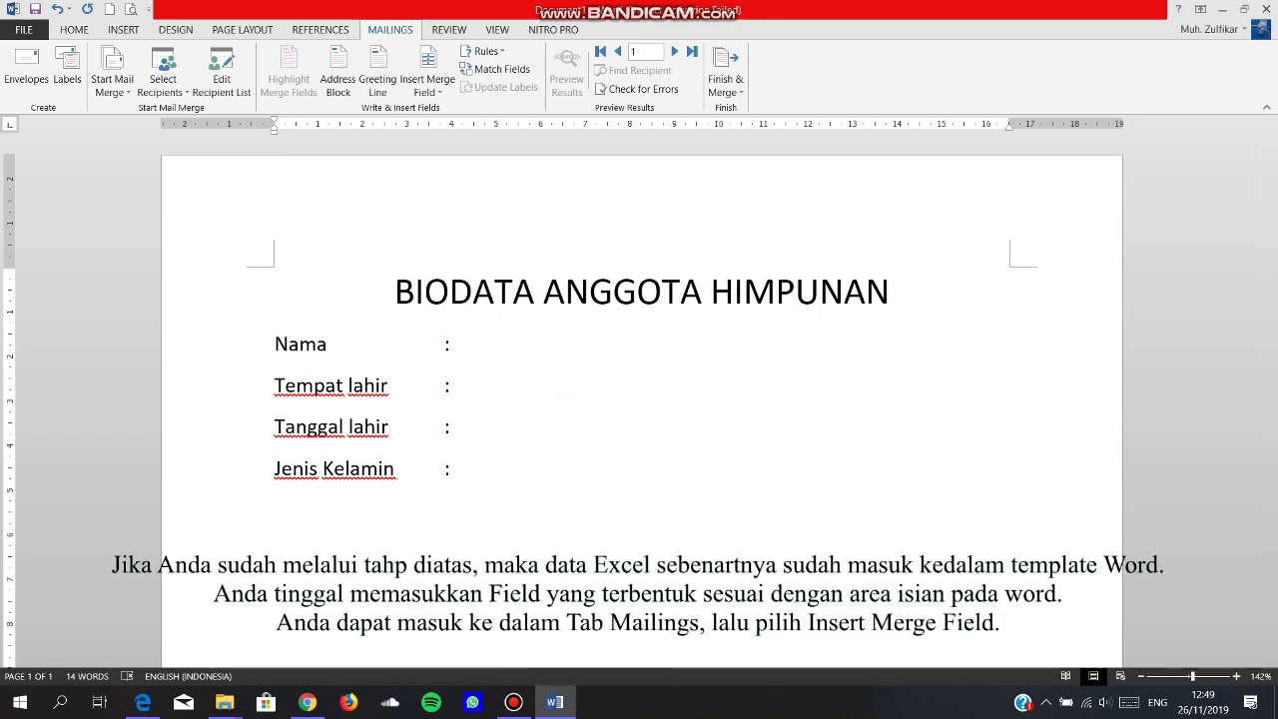
Step: Insert the Nama, Tempat_lahir, Tanggal_lahir and Jenis_kelamin merge fields after their matching form labels
click(450, 344)
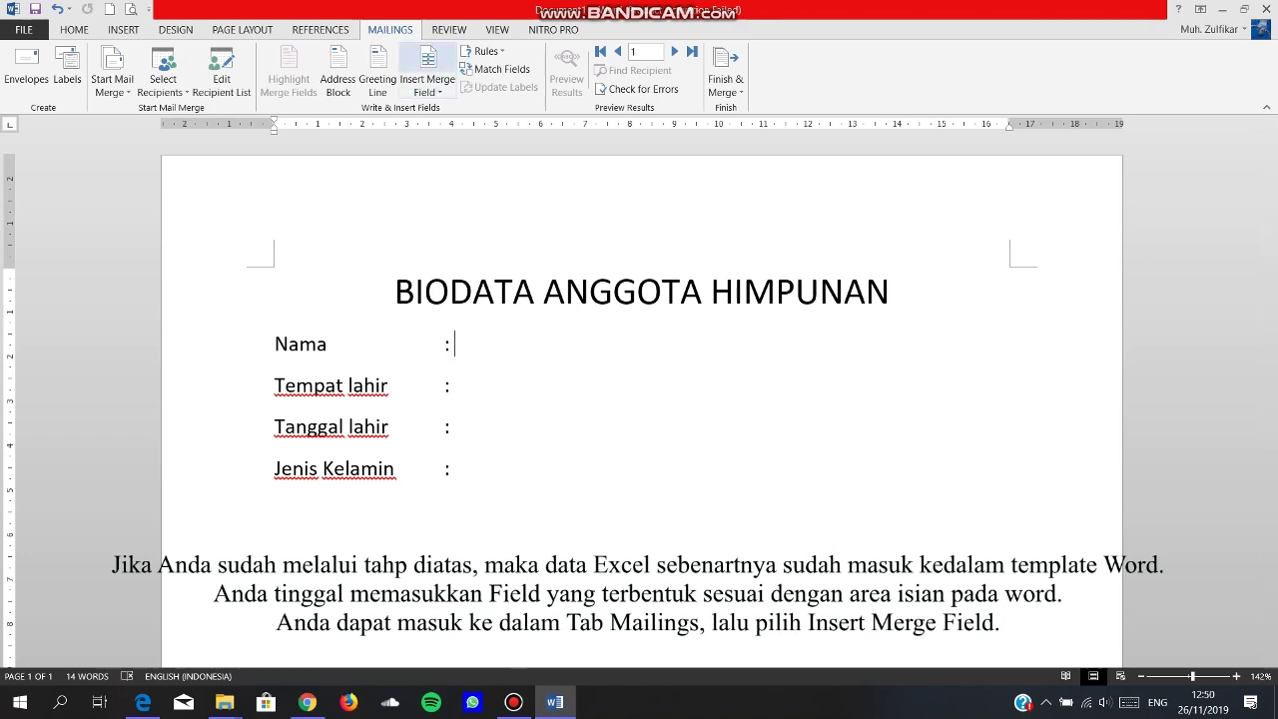
click(427, 88)
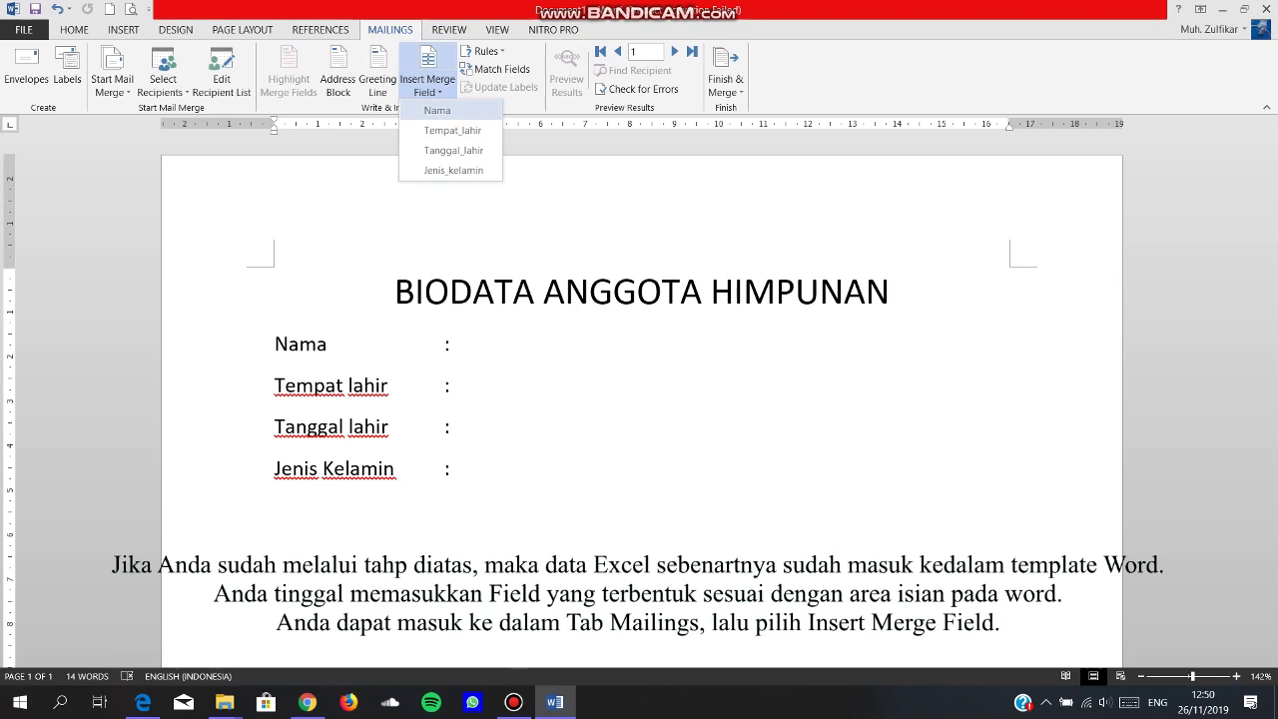
click(438, 110)
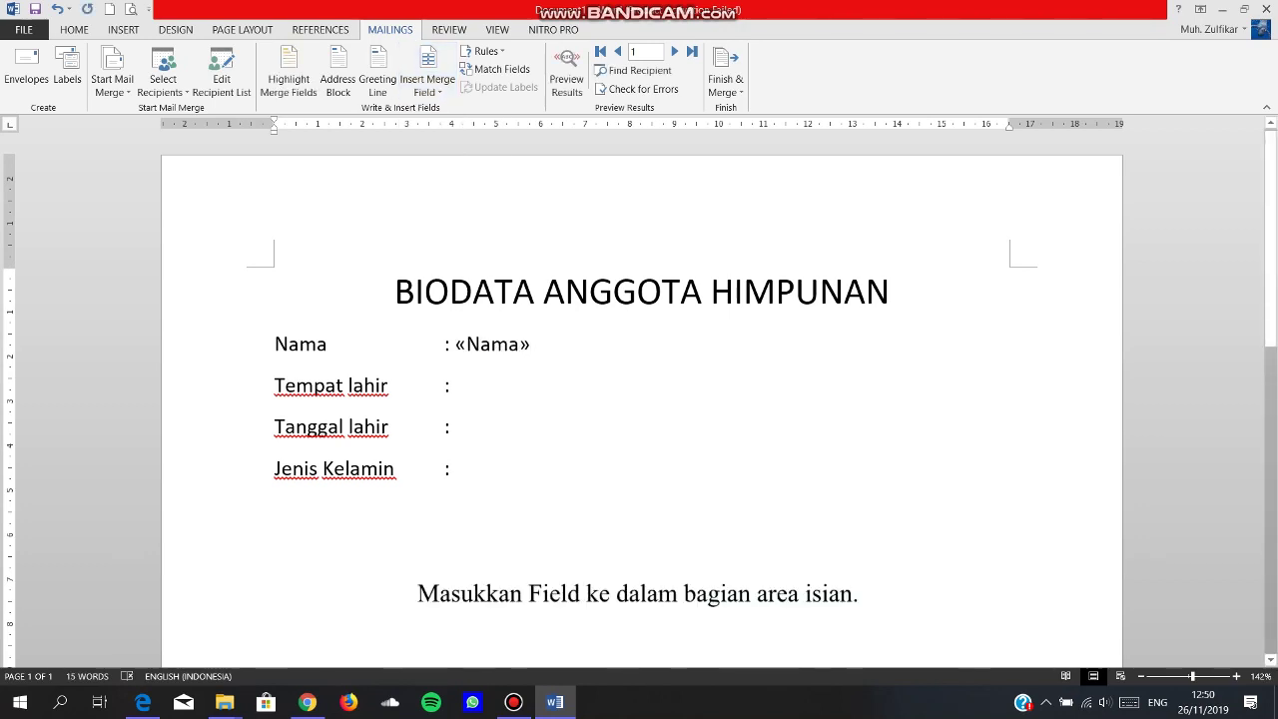
click(455, 385)
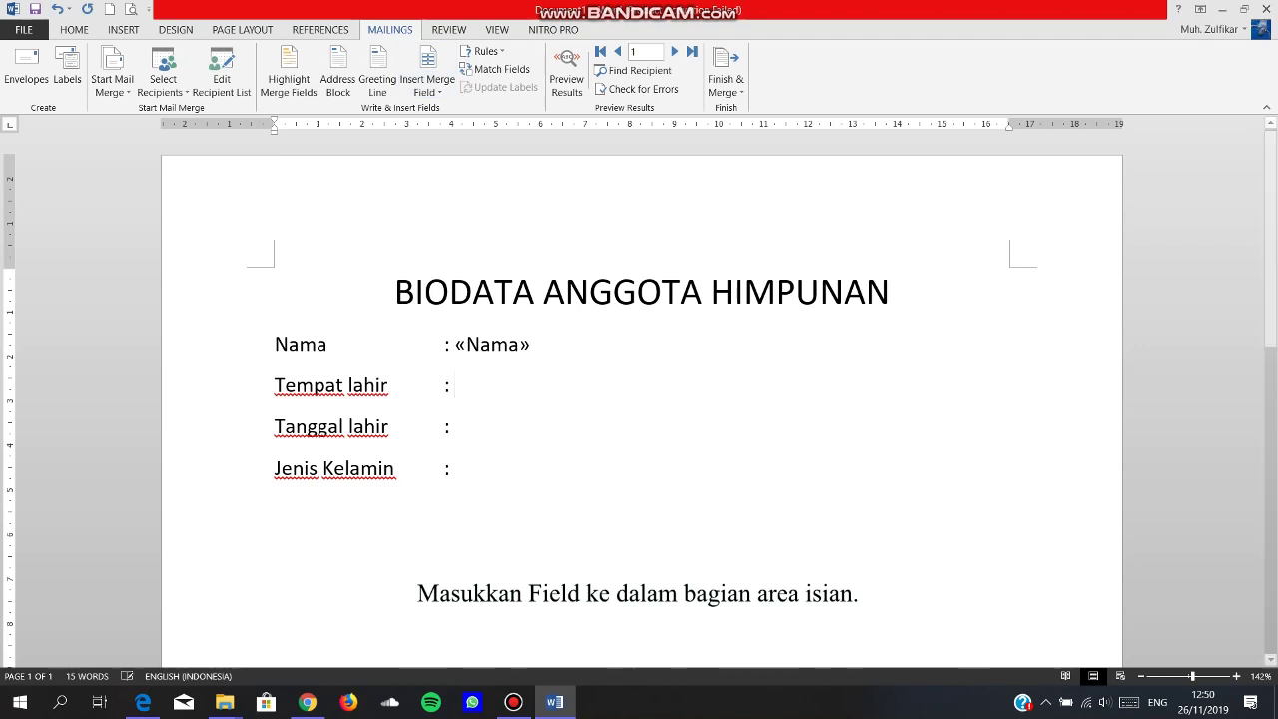
click(427, 86)
click(452, 130)
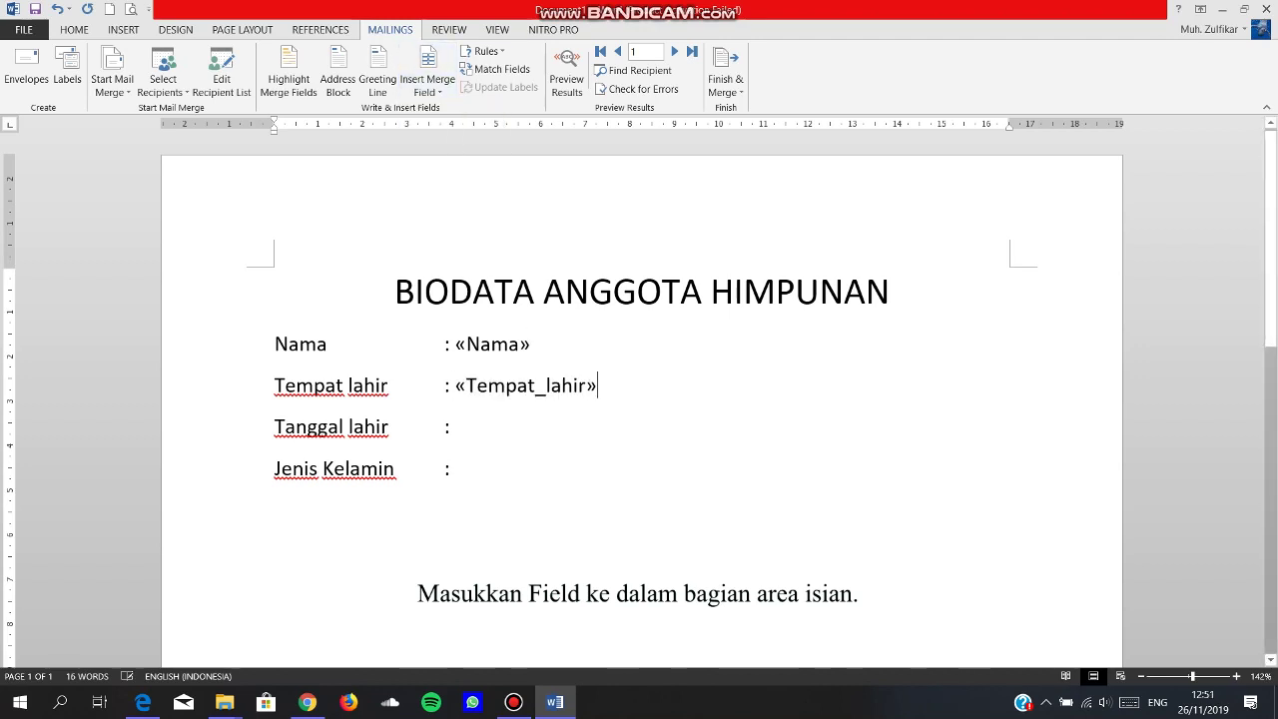
click(454, 426)
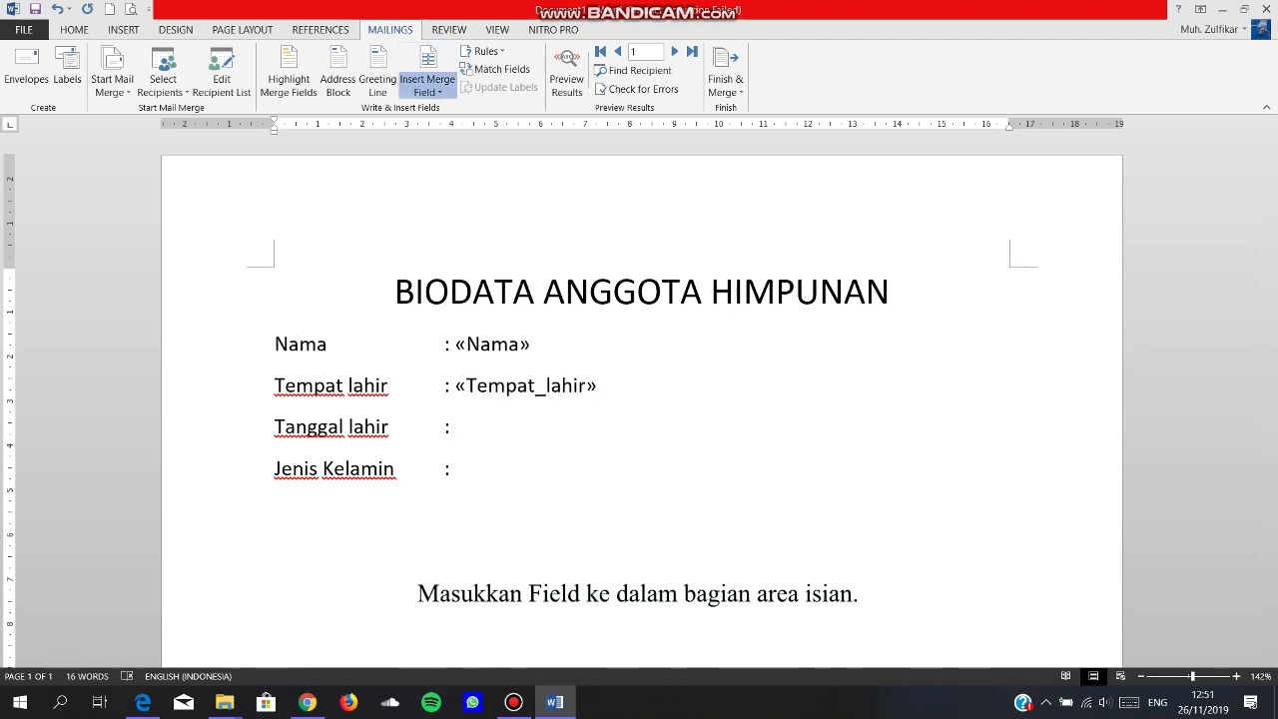
click(427, 86)
click(444, 149)
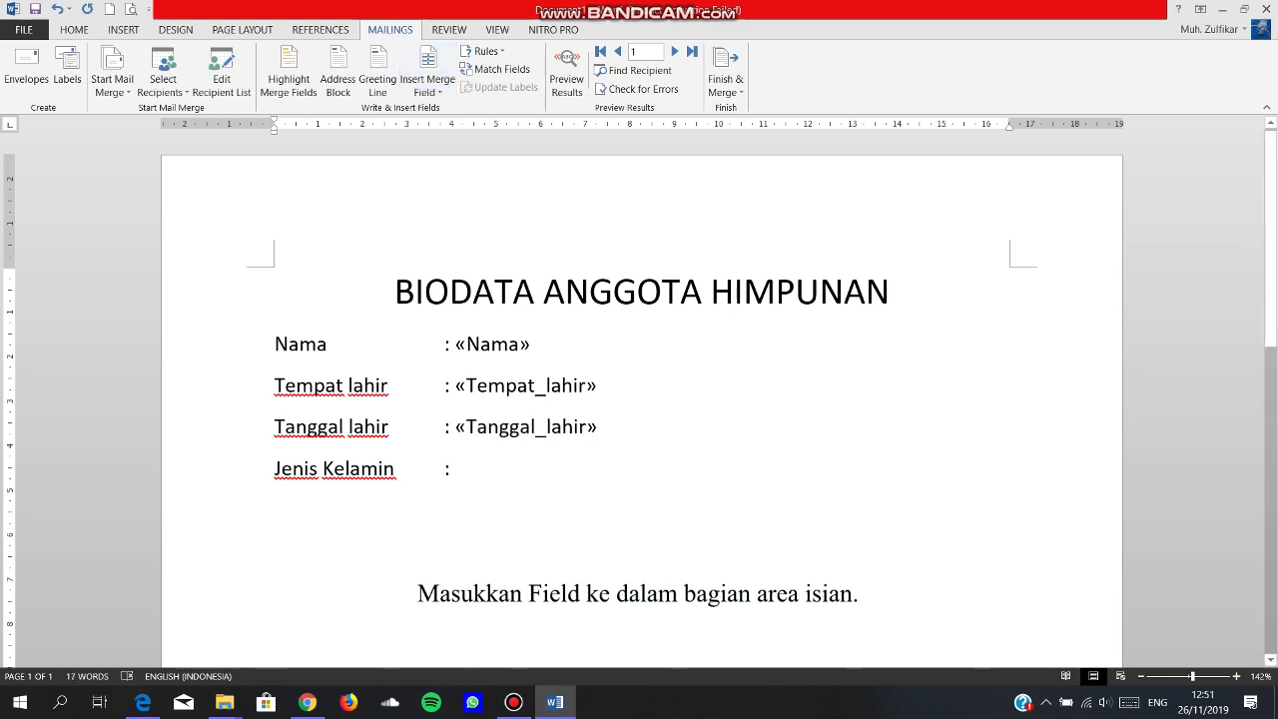
click(427, 86)
click(439, 165)
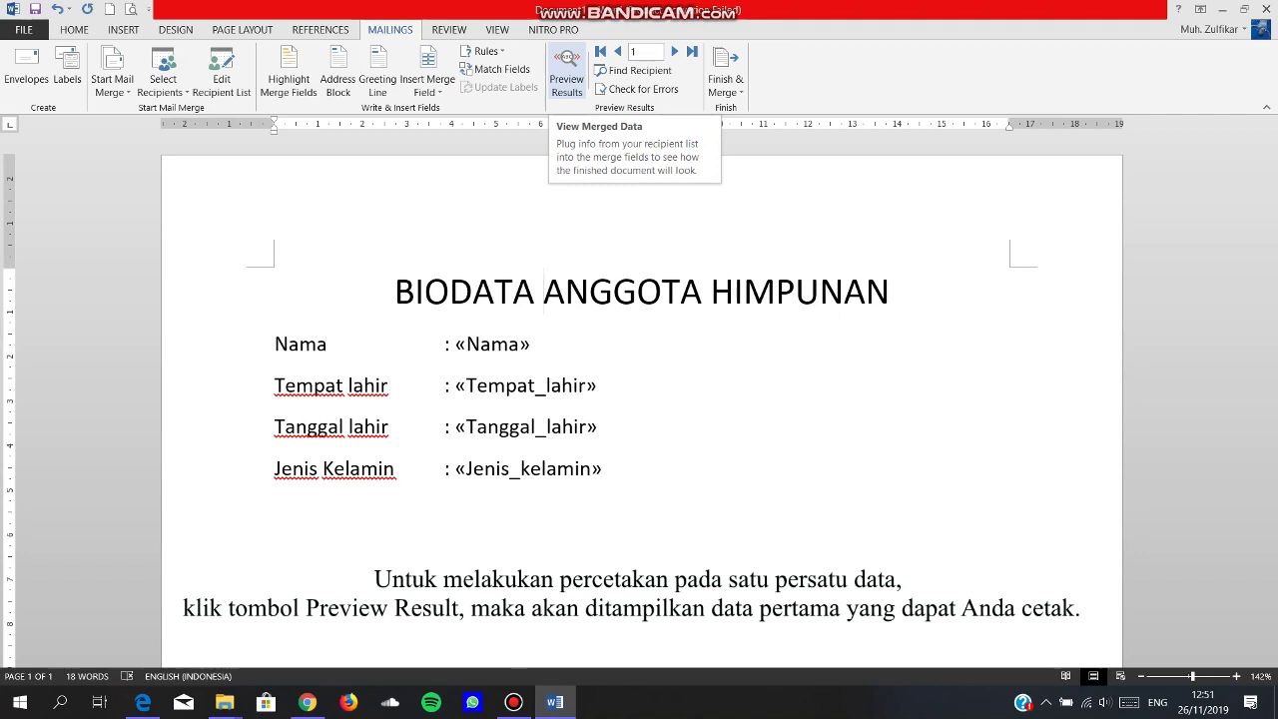
Step: Turn on Preview Results to show the first member's data, then bring up File Explorer on DATA (F:)
click(566, 70)
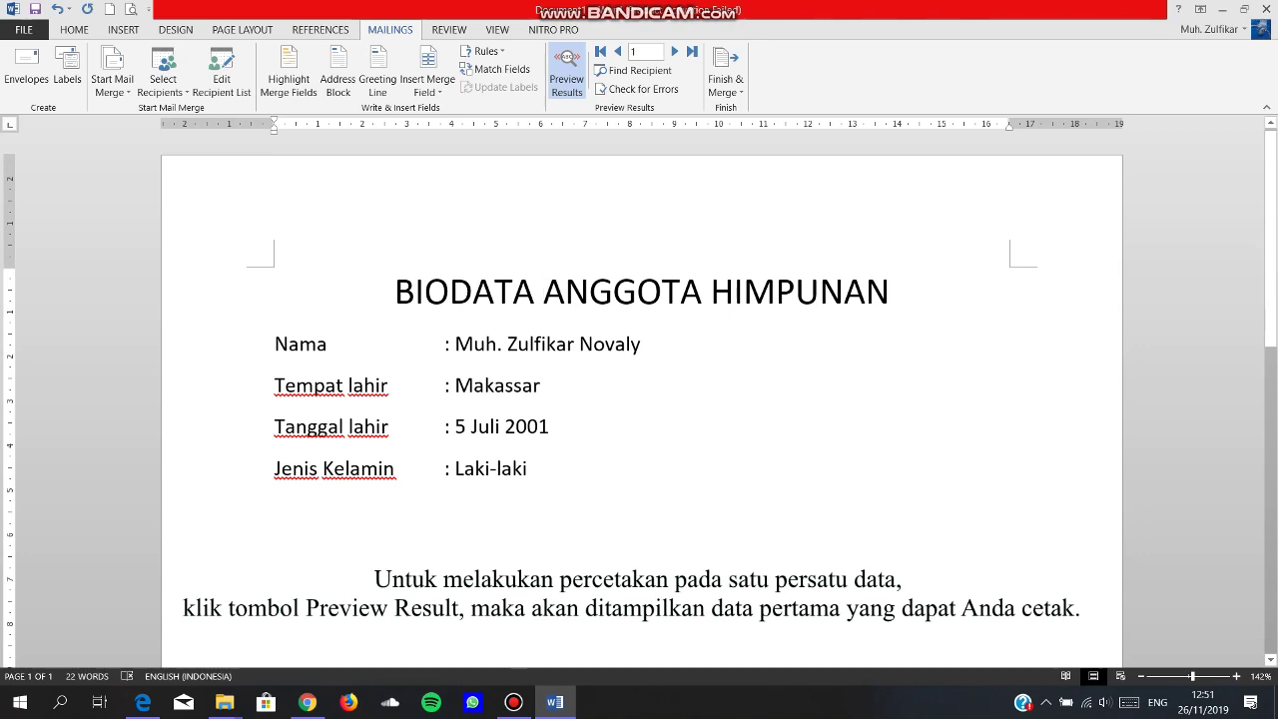
mouse_move(225, 702)
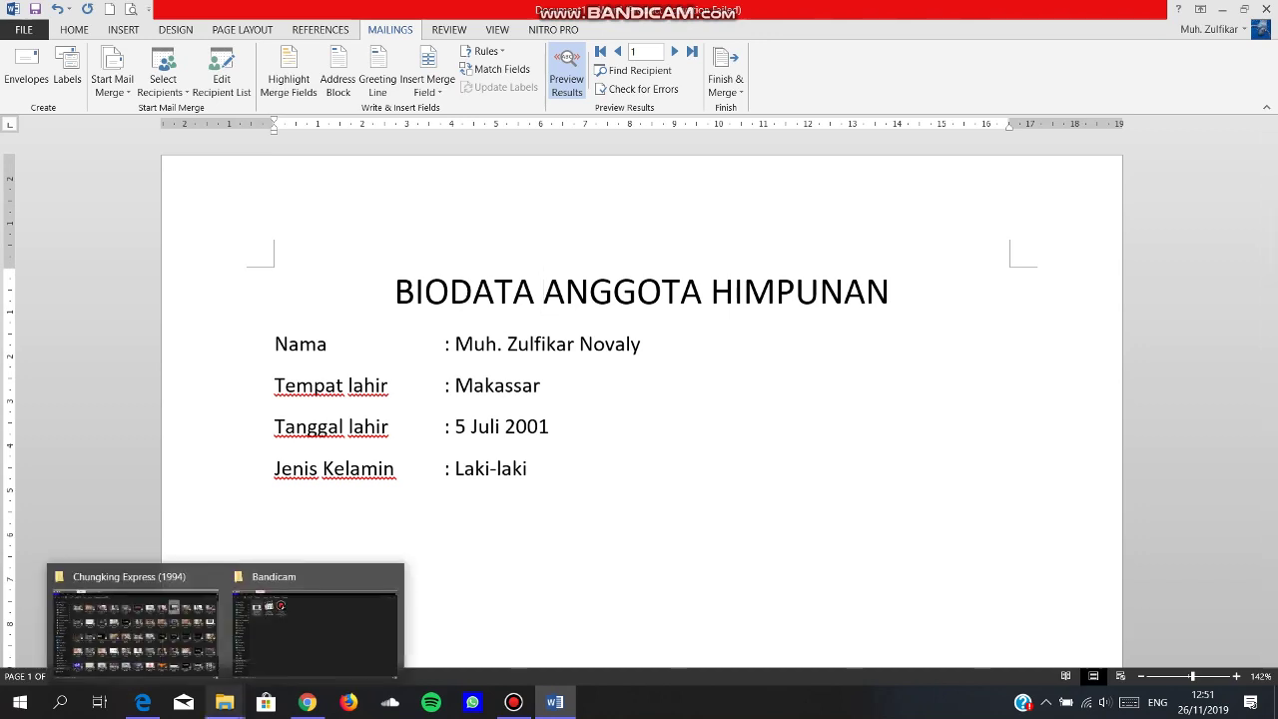
click(315, 629)
click(63, 604)
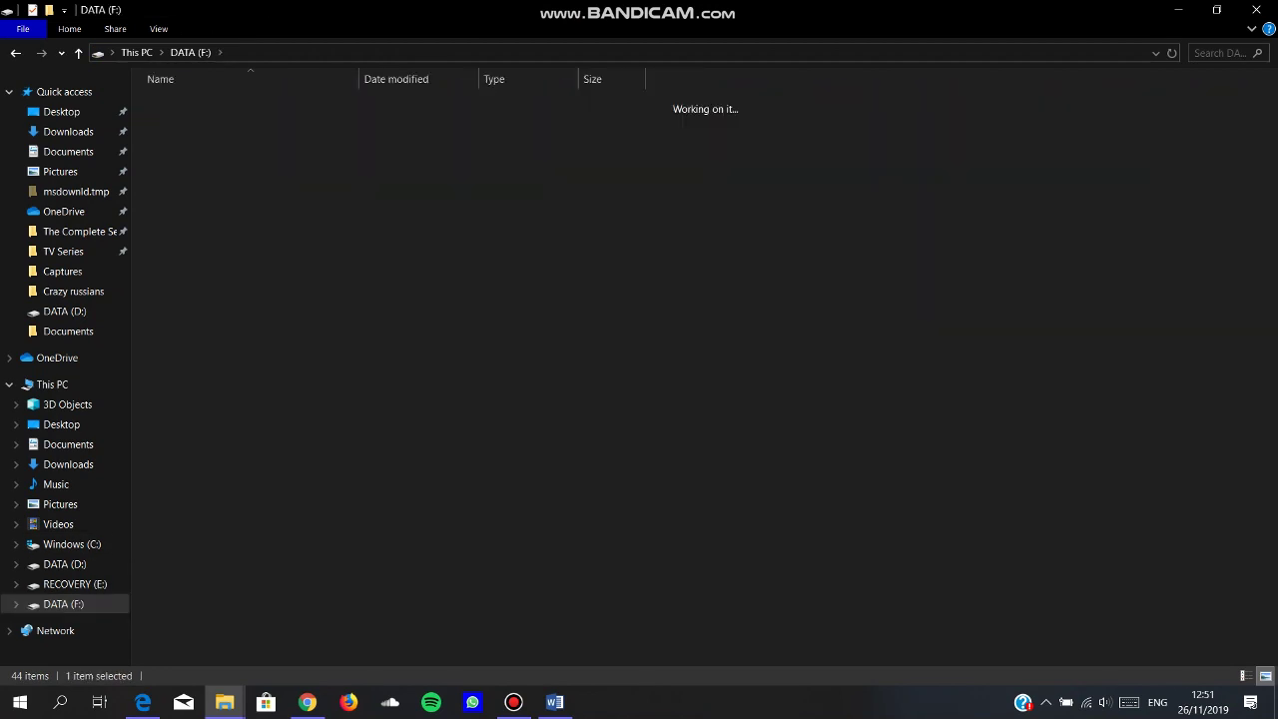
Step: Open 'Daftar nama anggota himpunan' read-only in Excel, then return to the Word template
click(235, 104)
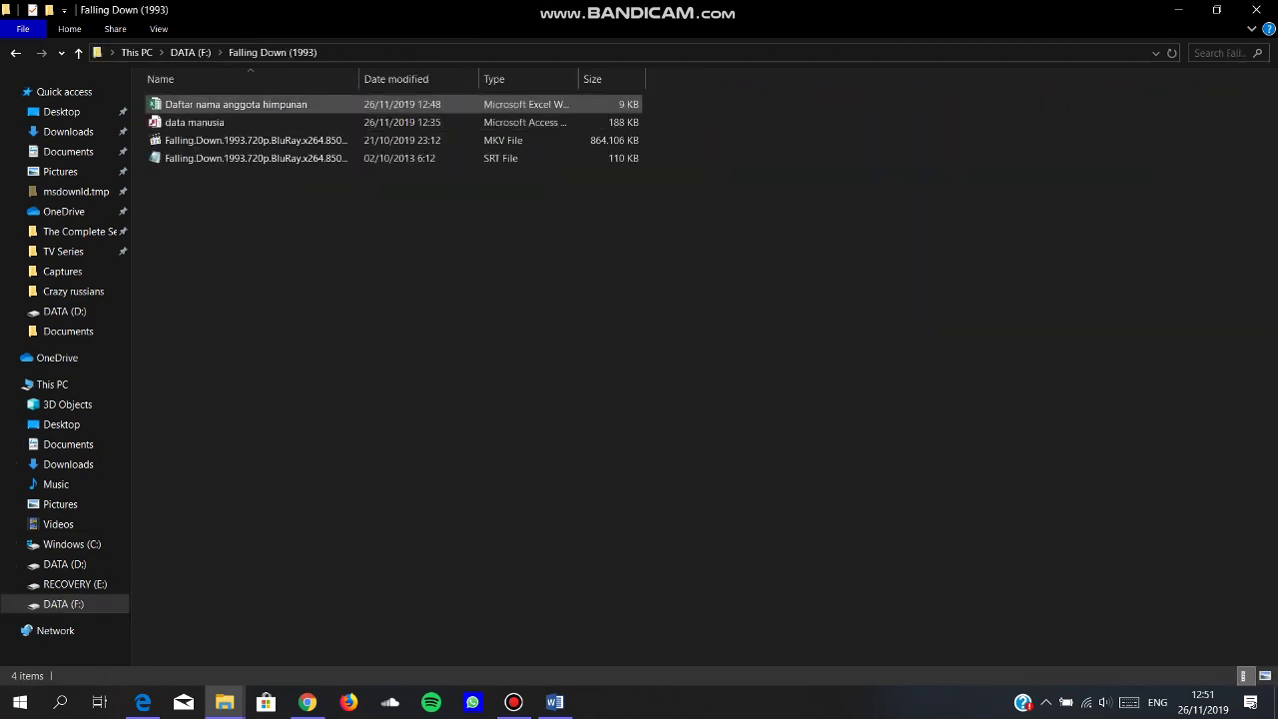
click(236, 104)
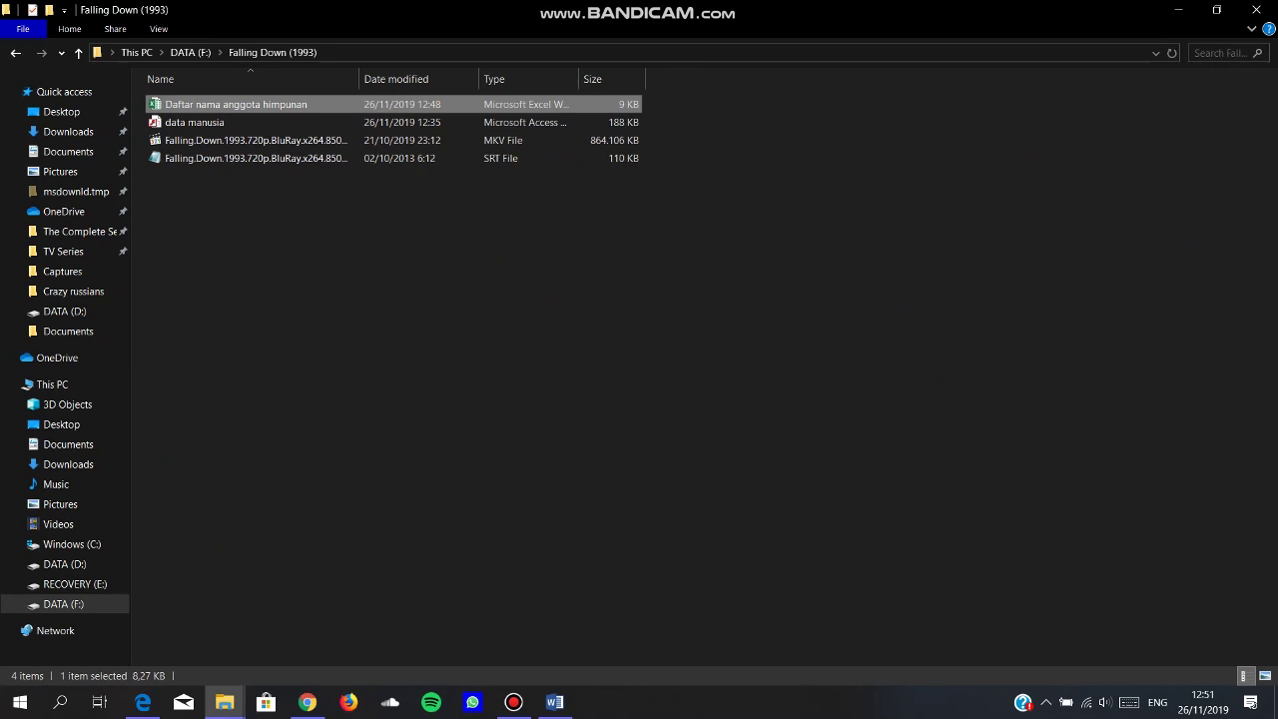
double_click(236, 104)
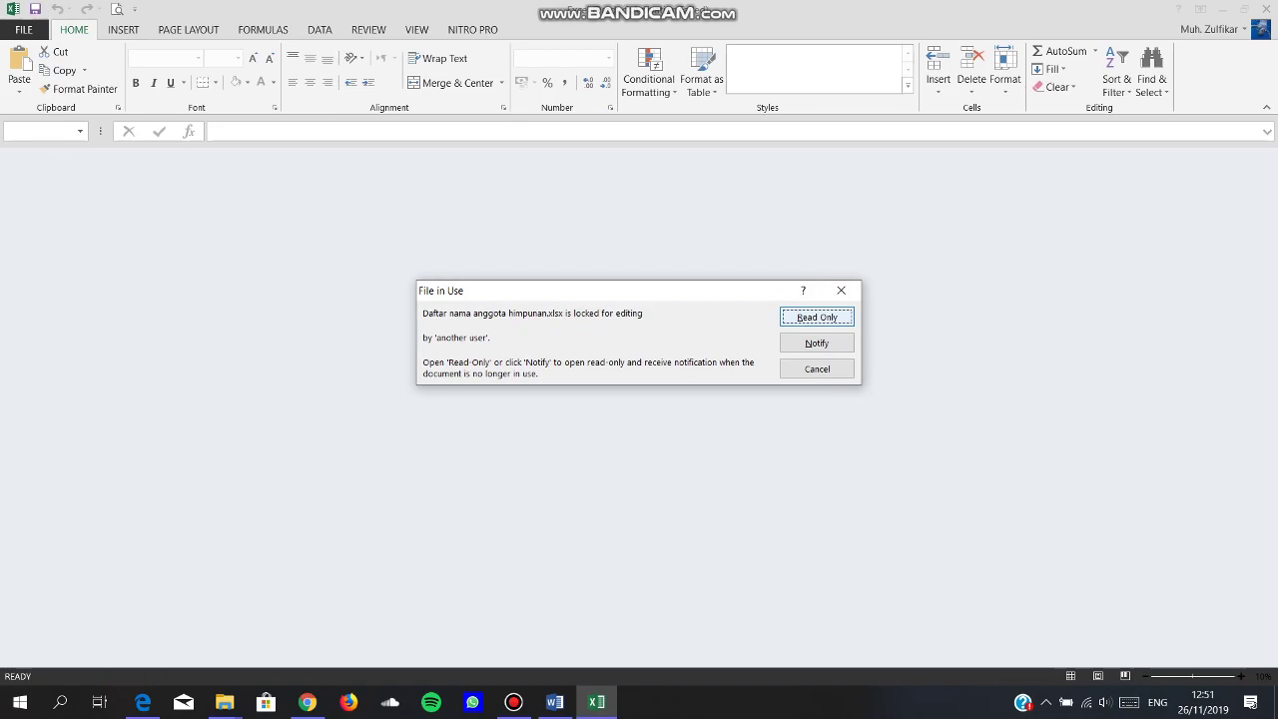
key(Return)
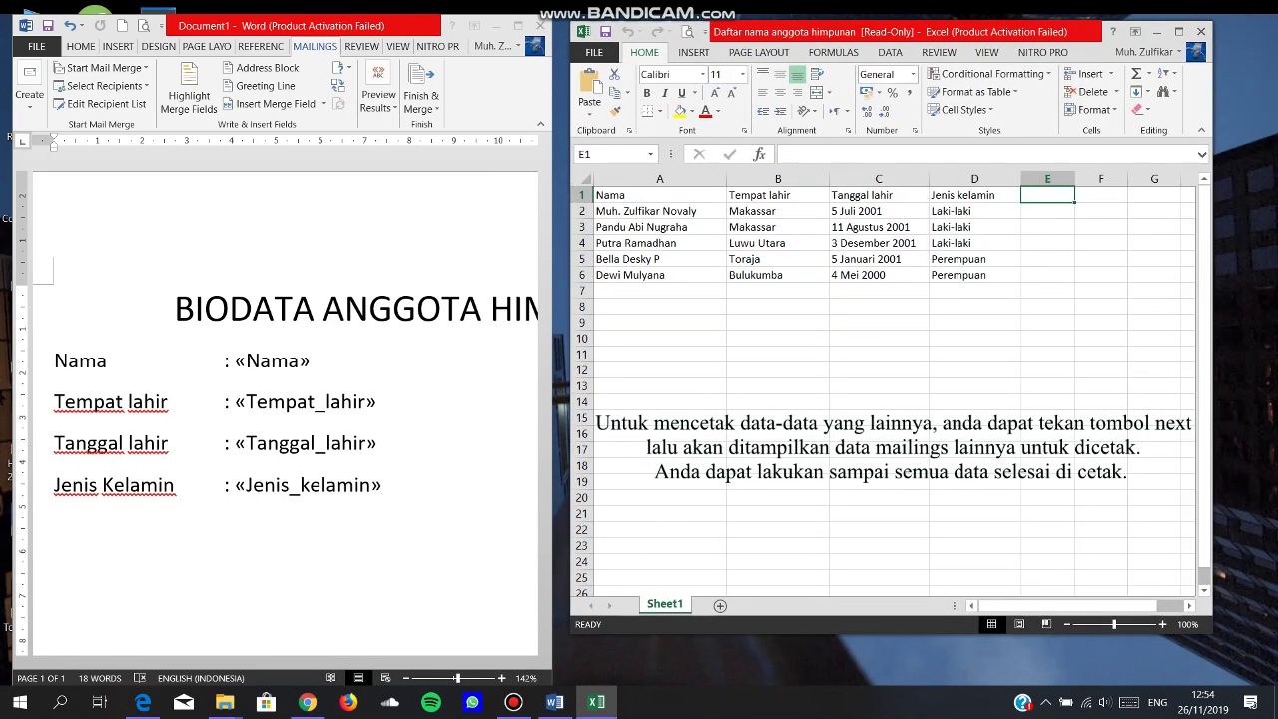
click(311, 360)
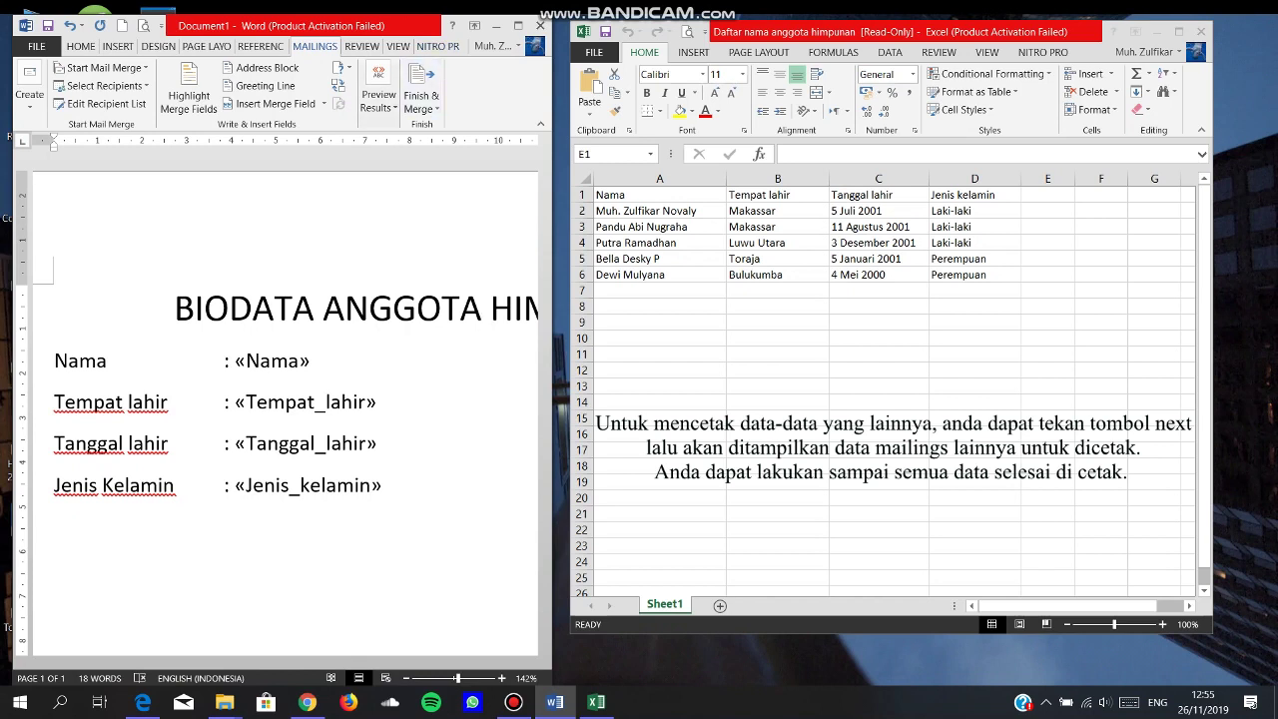
Step: Preview record 1 in Word and compare it with Excel row A2–D2
click(378, 100)
click(379, 165)
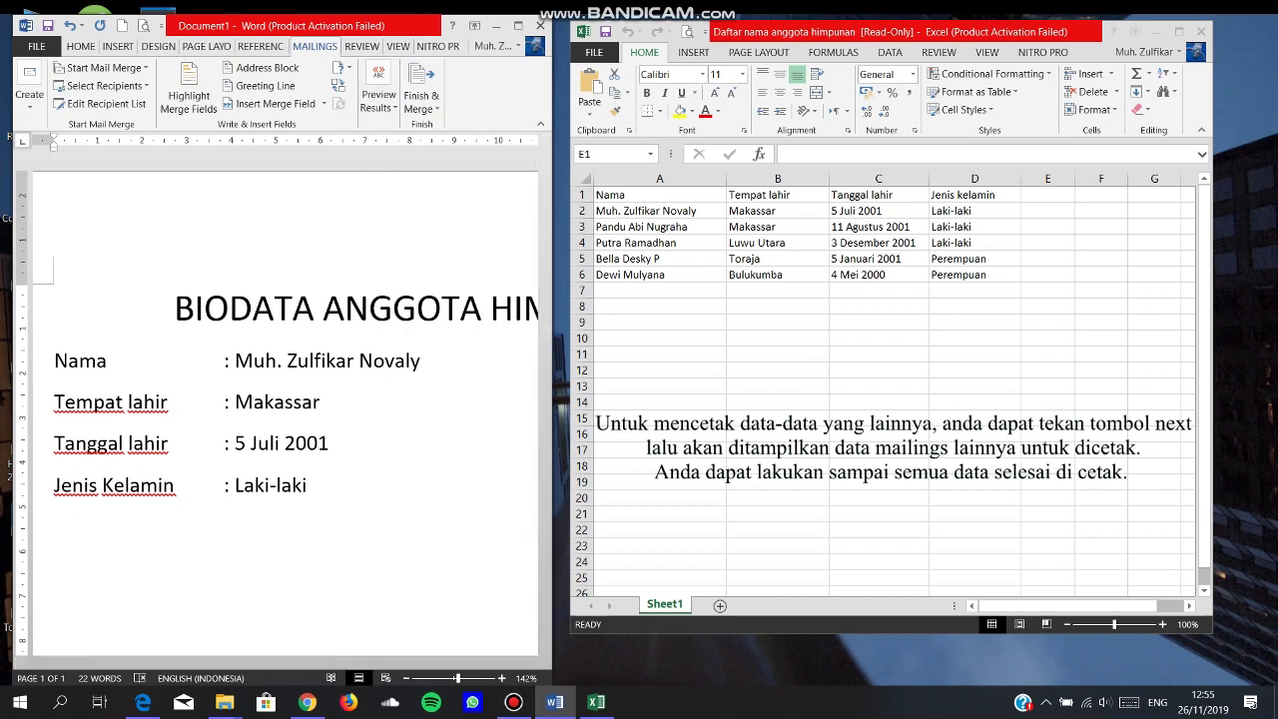
key(alt+Tab)
click(659, 211)
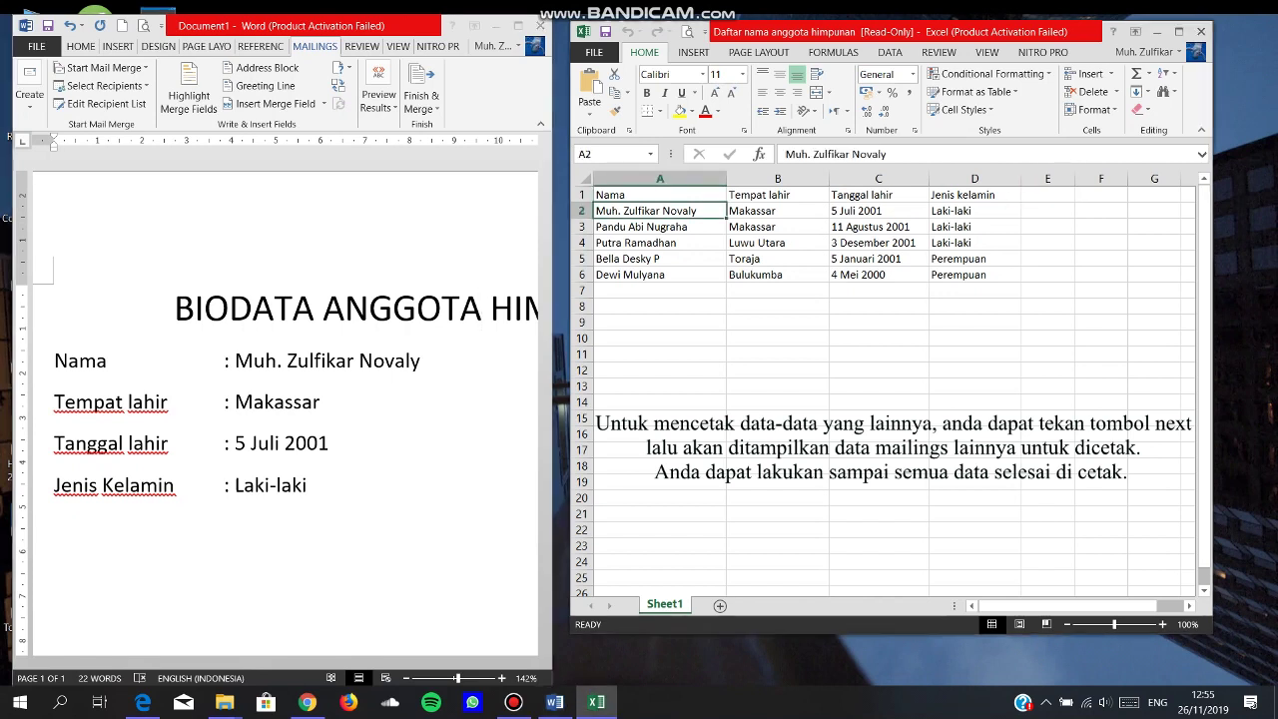
drag(659, 210, 974, 210)
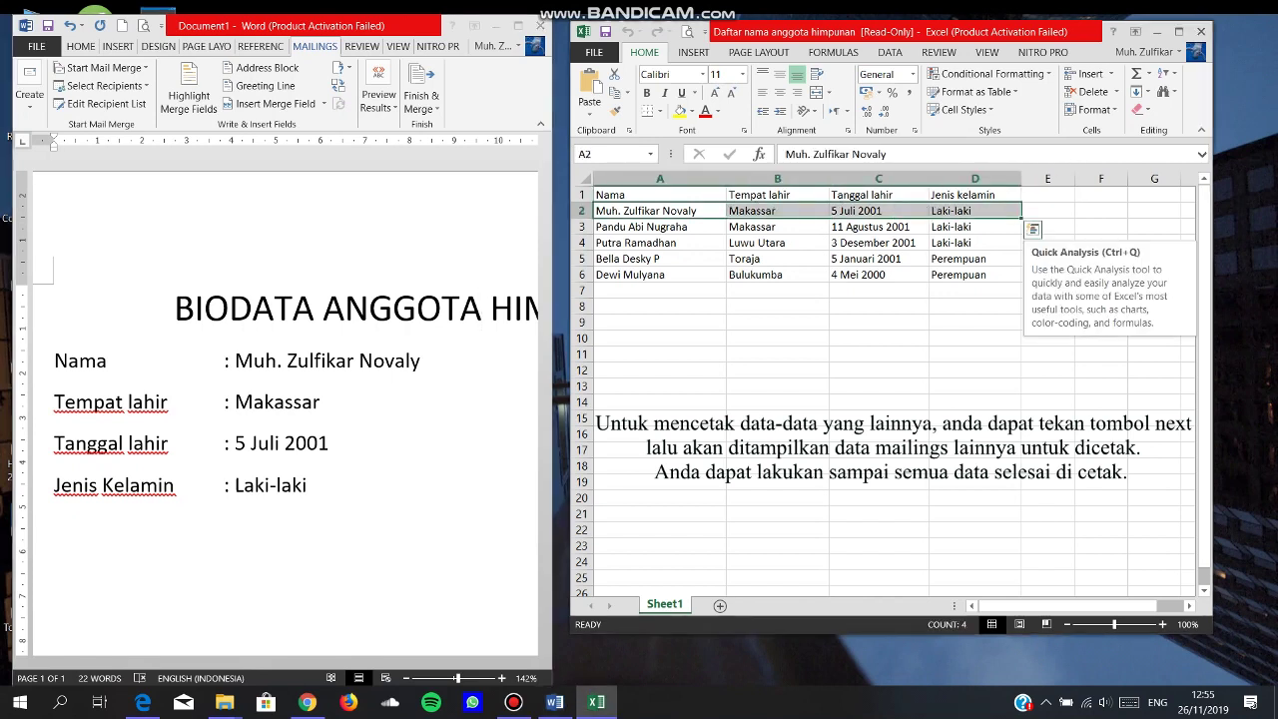
click(975, 322)
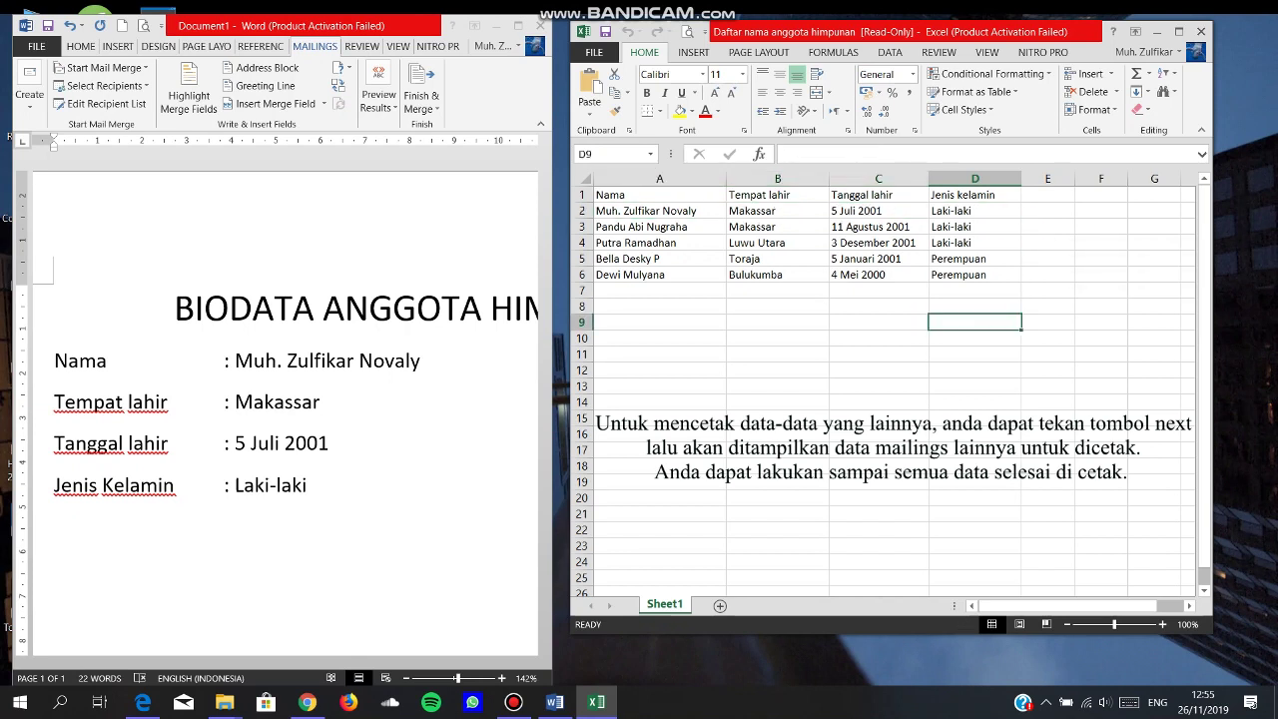
click(483, 309)
Step: Advance the preview to record 2 and compare it with Excel row A3–D3
click(378, 101)
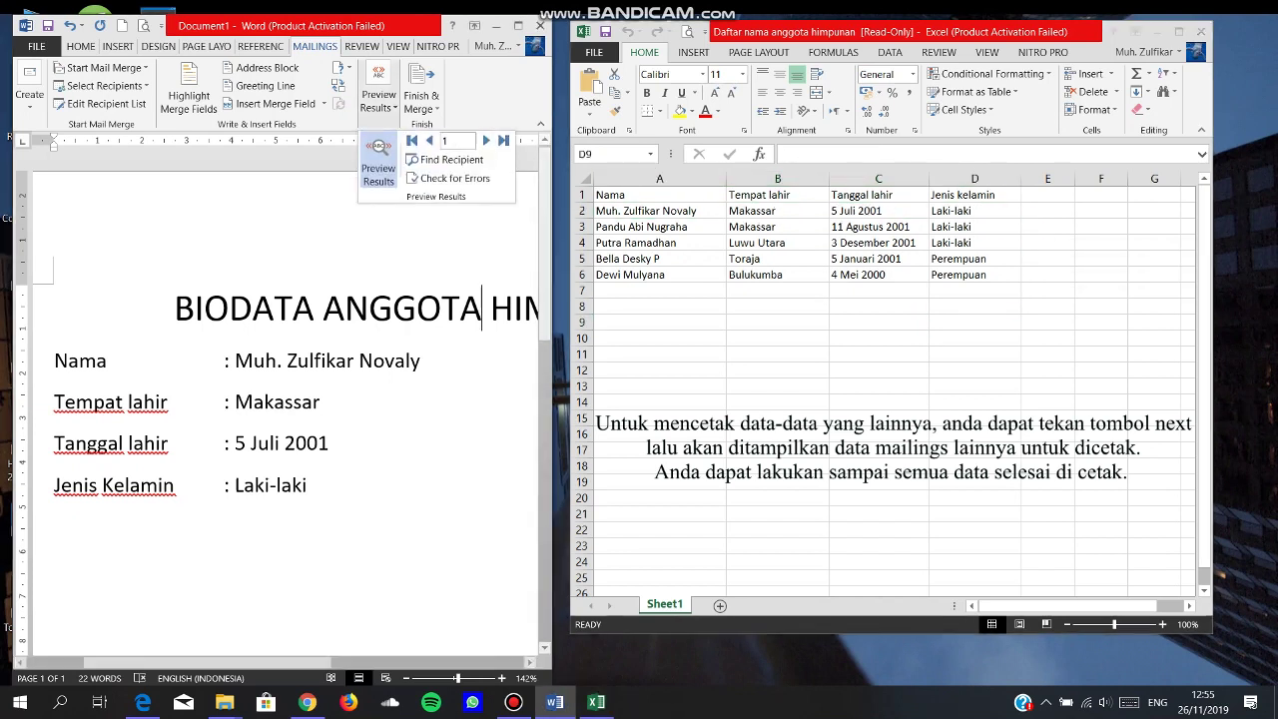
click(487, 140)
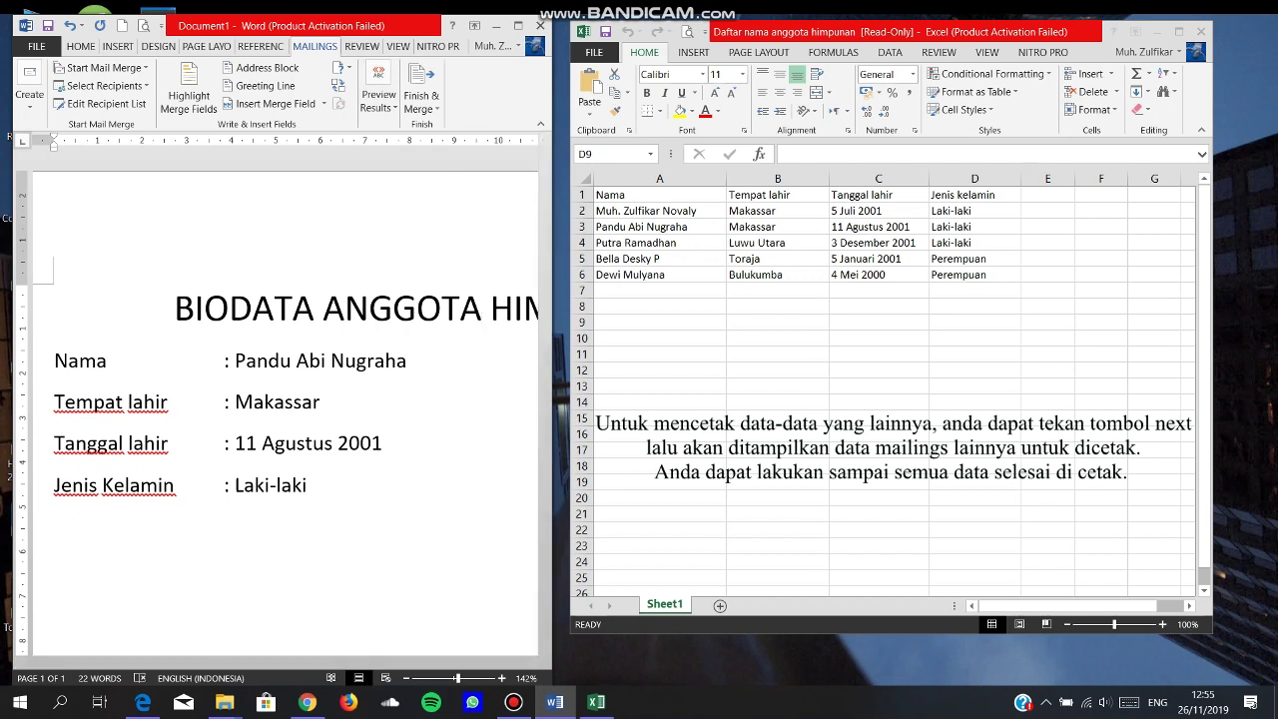
click(597, 702)
click(659, 227)
drag(659, 227, 975, 226)
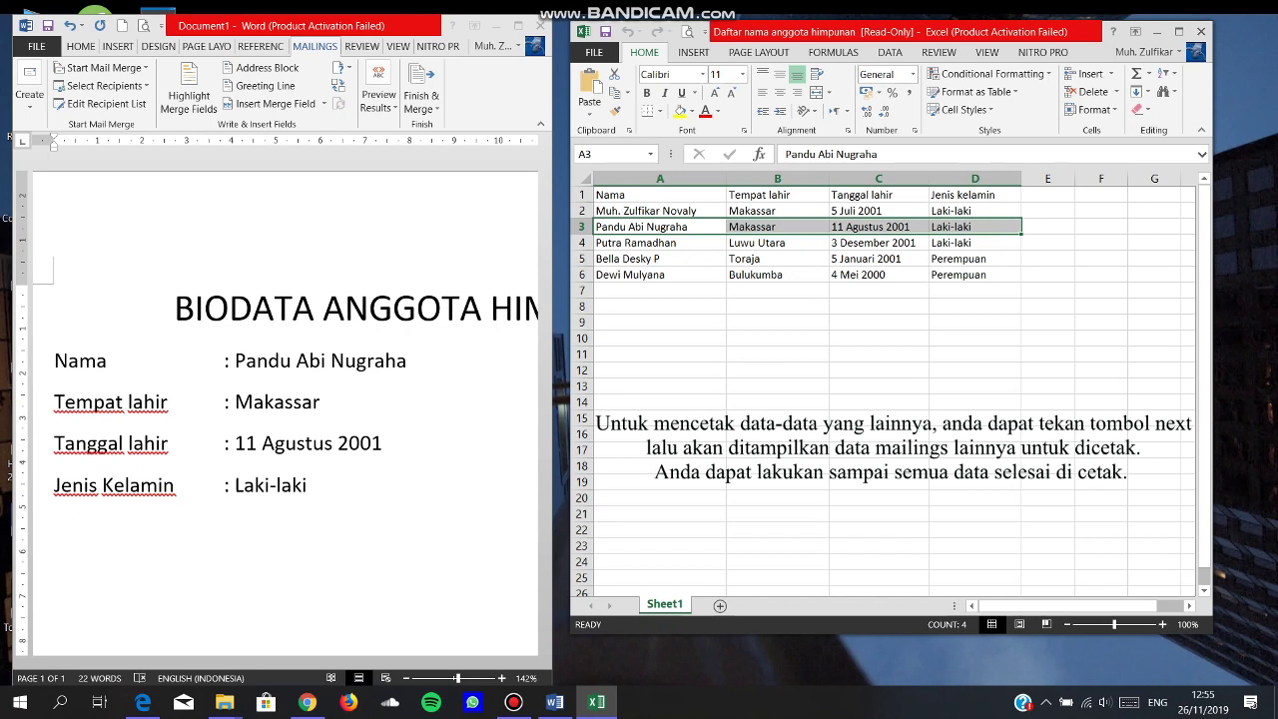
key(alt+Tab)
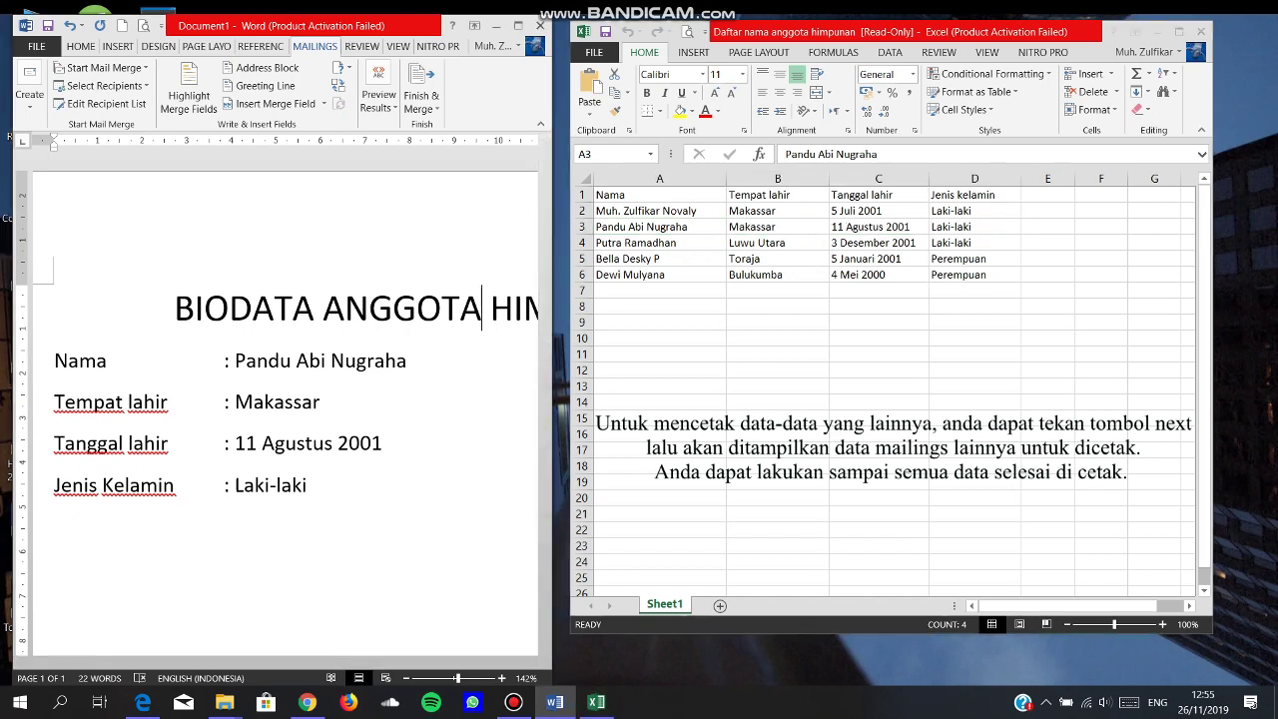
Step: Step the preview through records 3, 4 and 5, then maximize the Word window
click(378, 100)
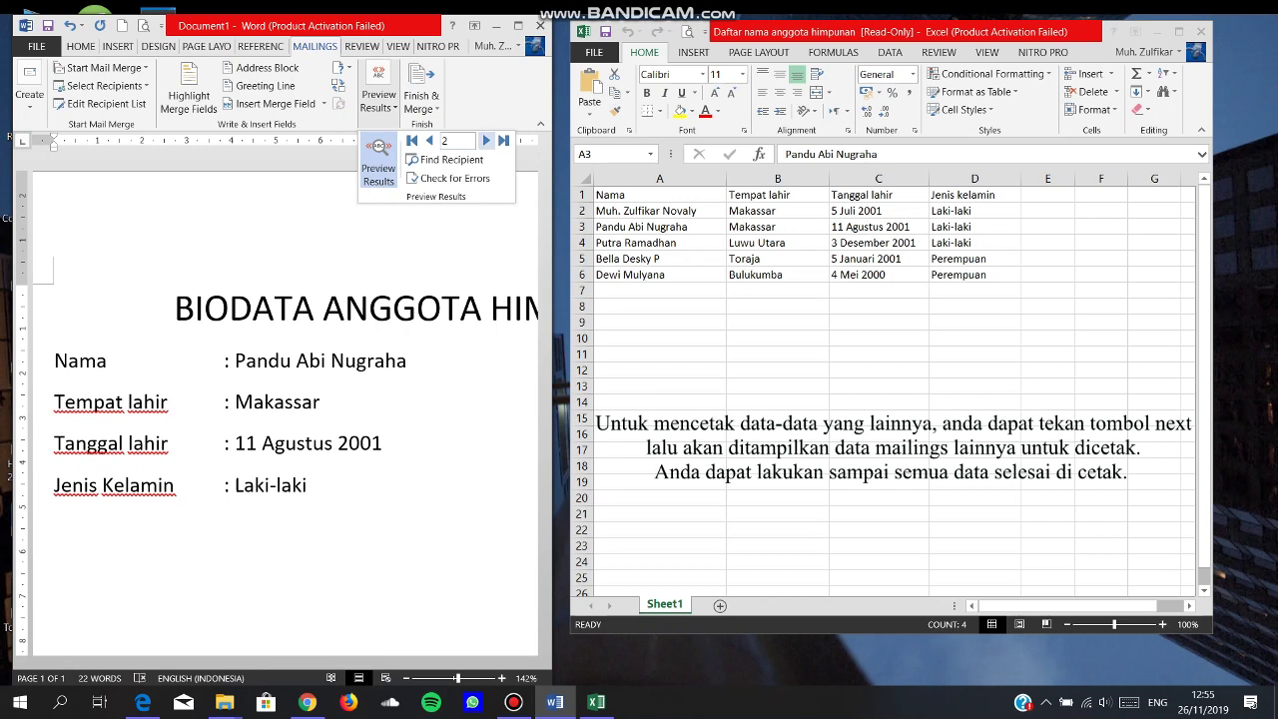
click(486, 140)
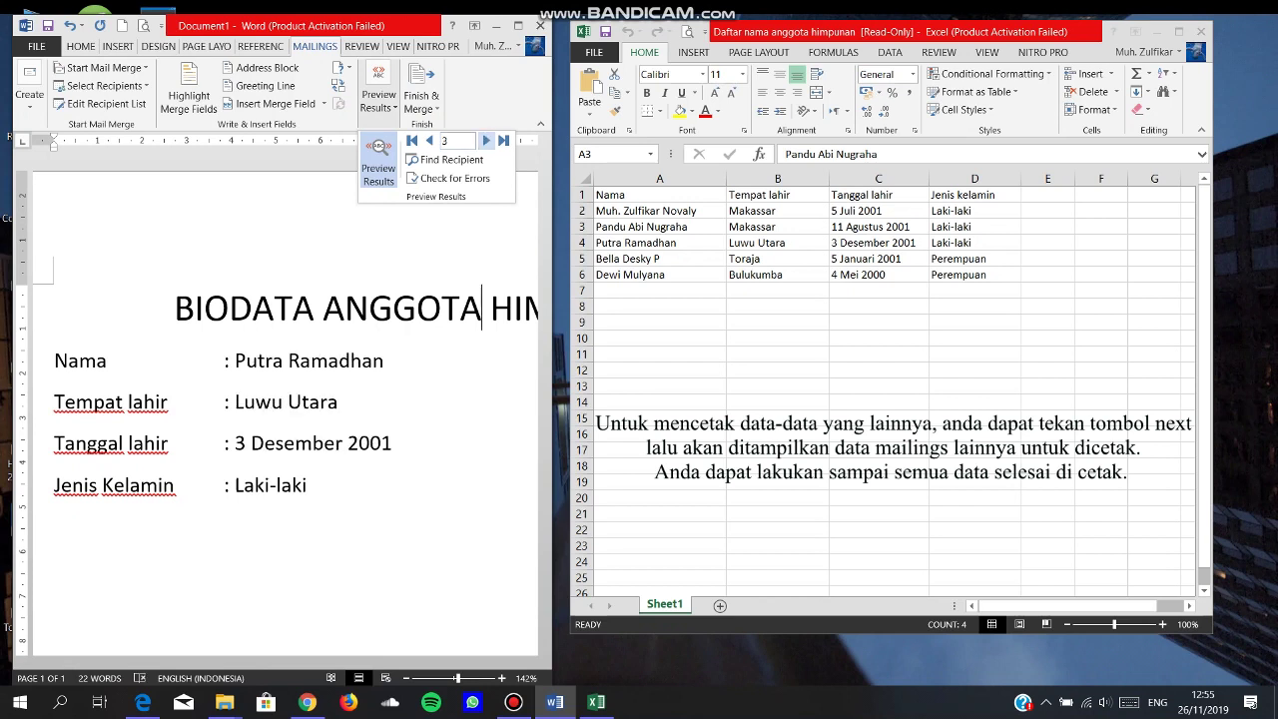
click(487, 140)
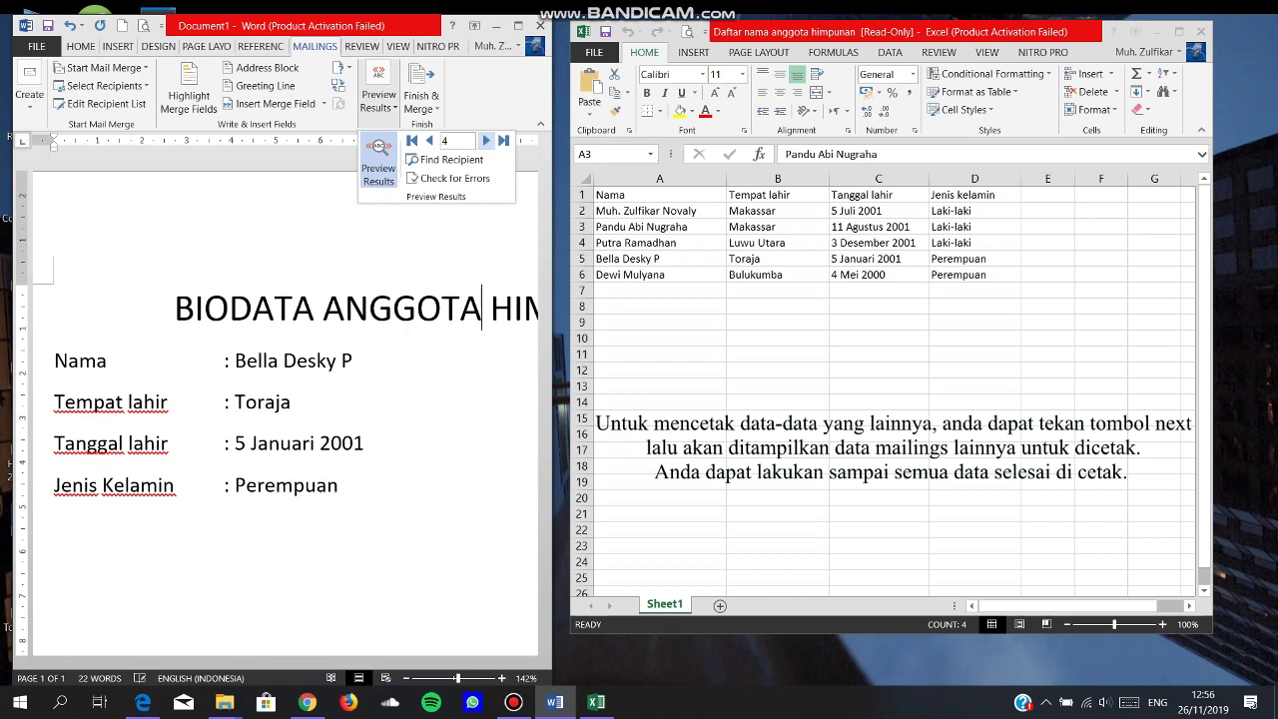
click(486, 140)
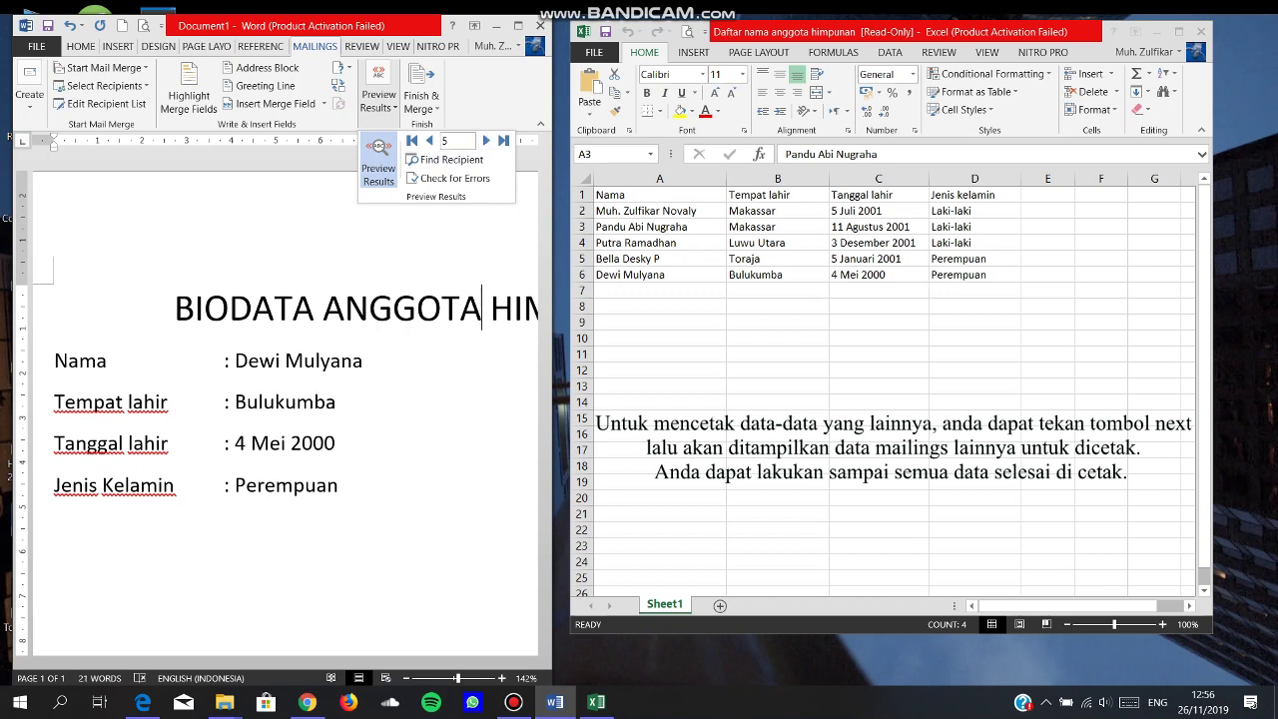
key(Escape)
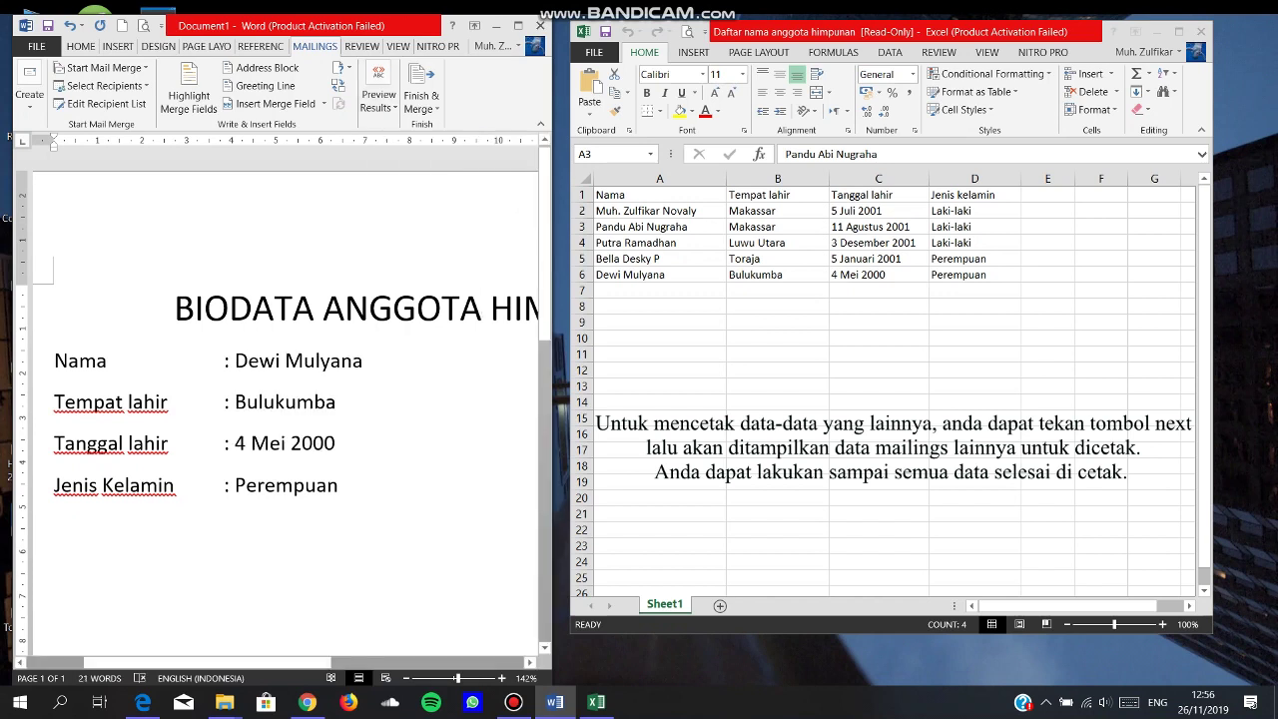
click(517, 25)
click(518, 31)
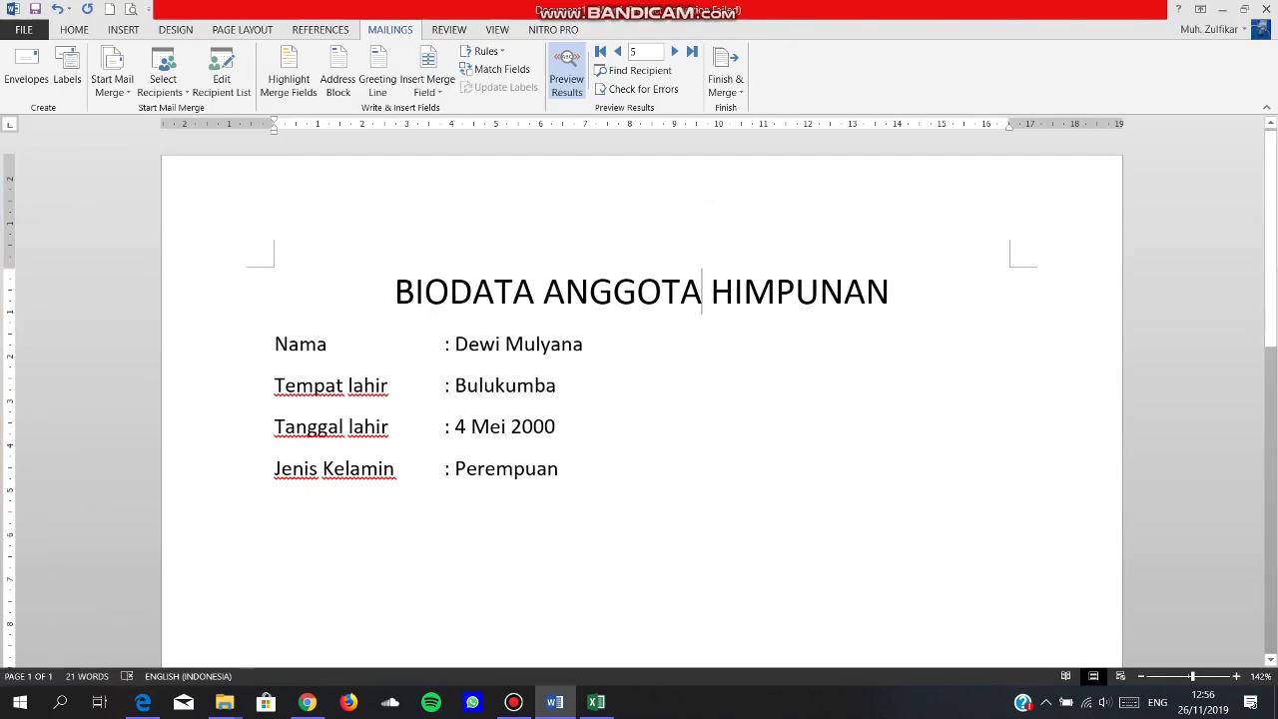